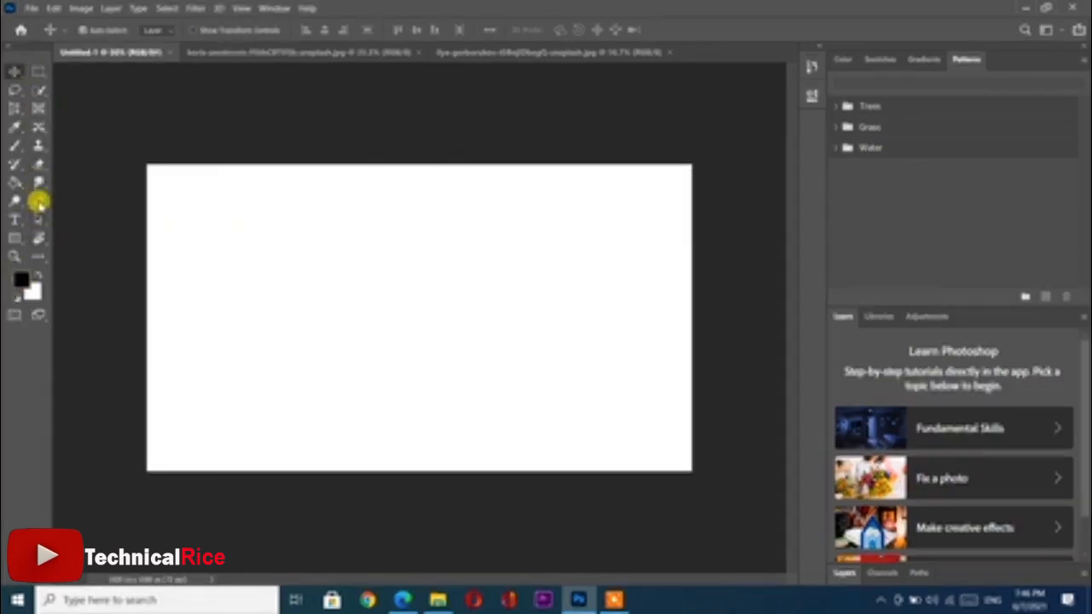
Activate the Pen tool and set its drawing mode to Shape
click(38, 200)
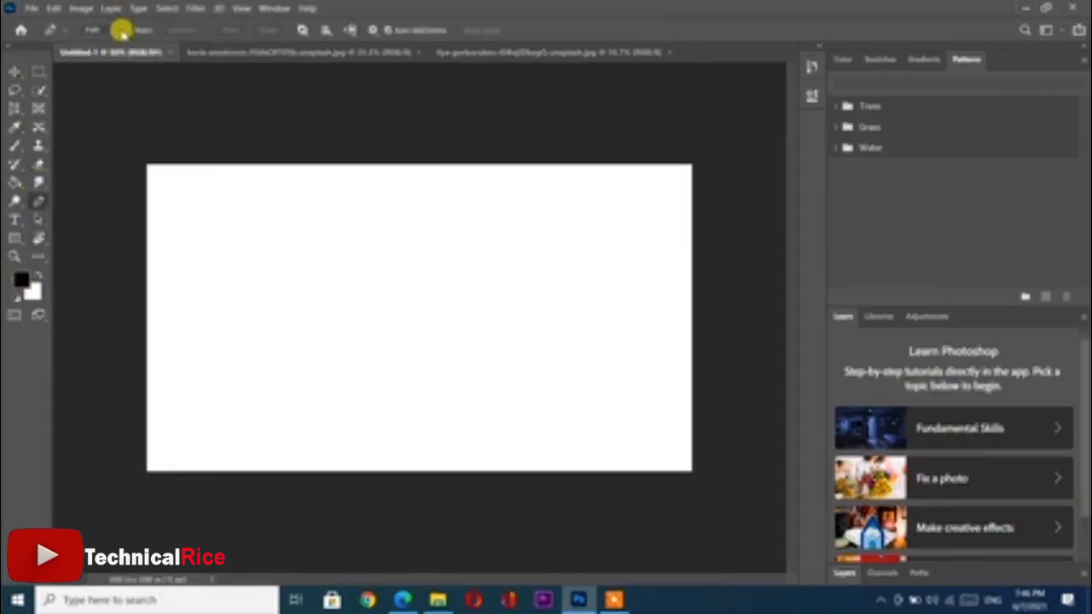
click(122, 31)
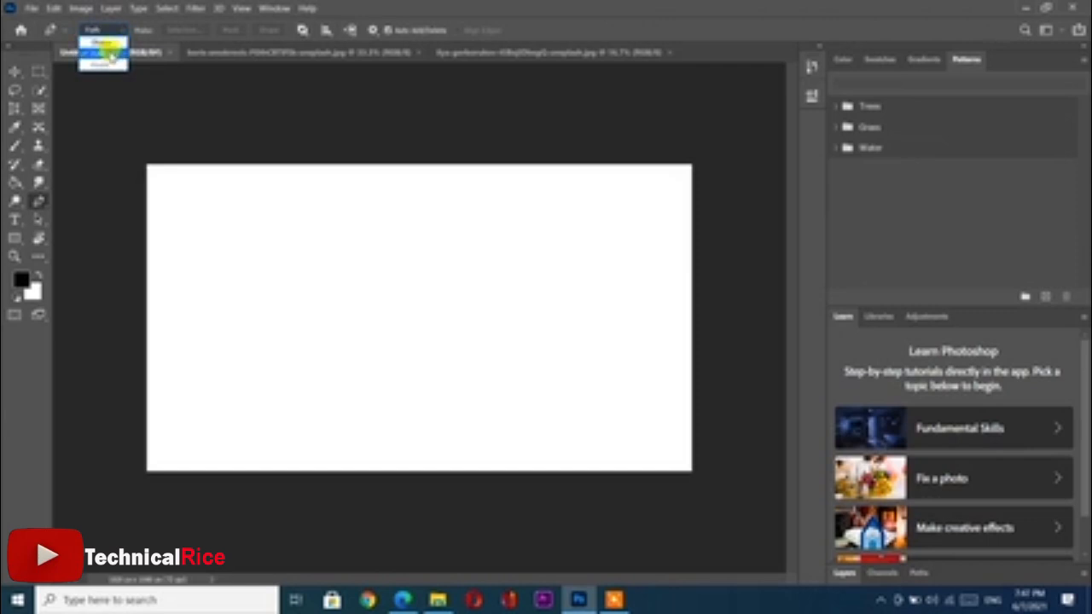
click(109, 45)
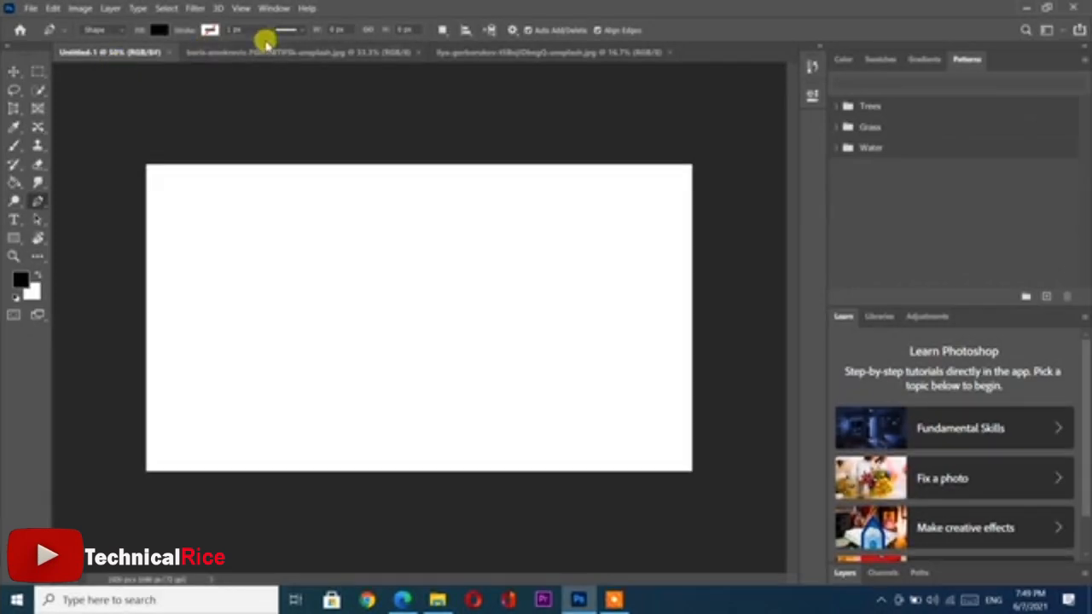
Switch to the bird photo and examine the feather detail on its head and breast at high magnification
click(264, 51)
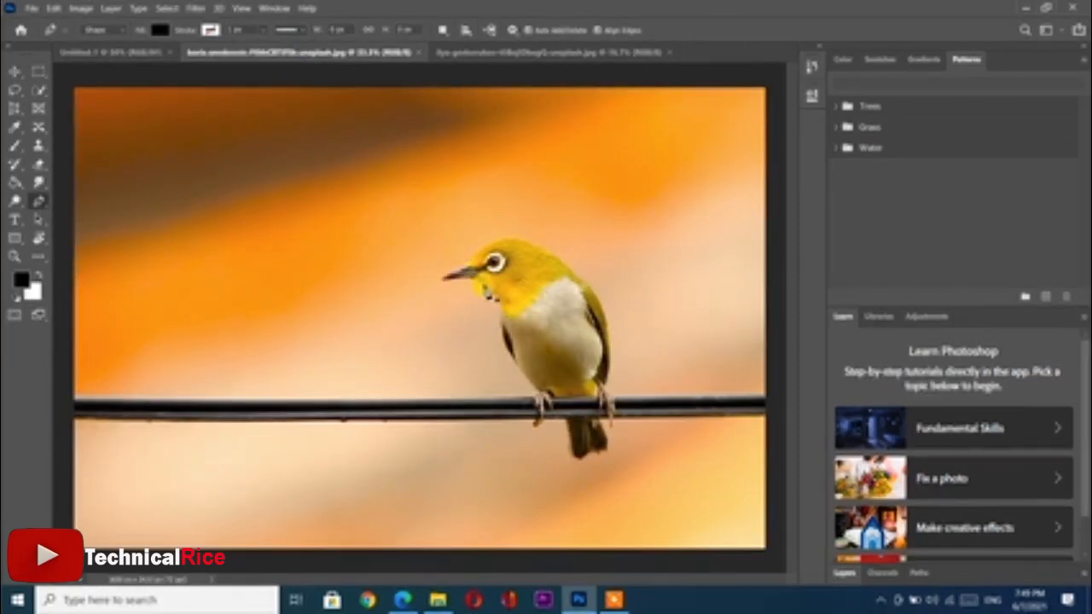
key(ctrl+1)
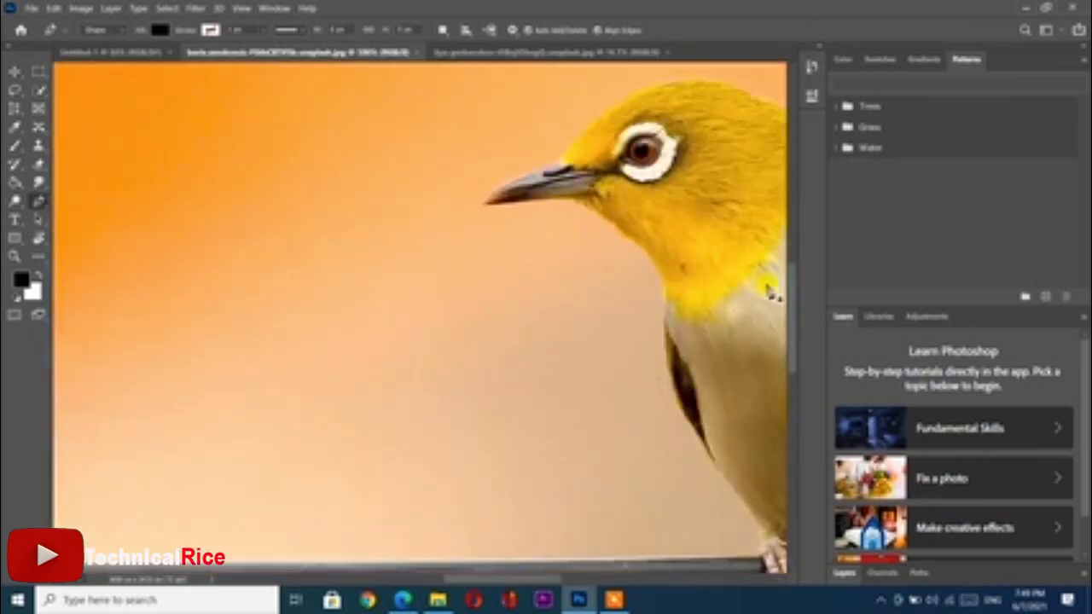
drag(615, 267, 358, 285)
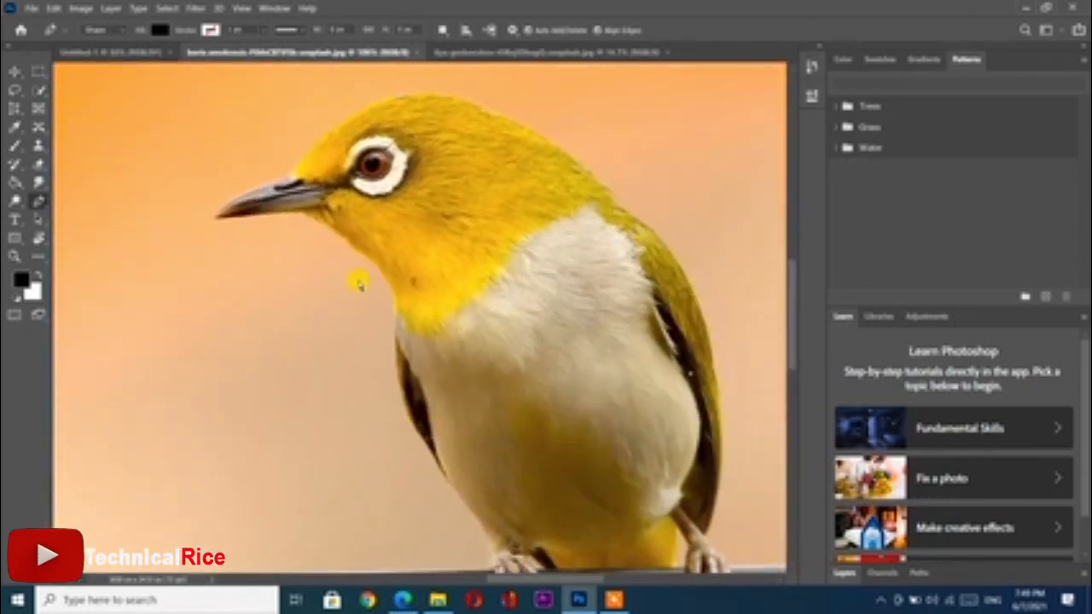
scroll(383, 247, up, 4)
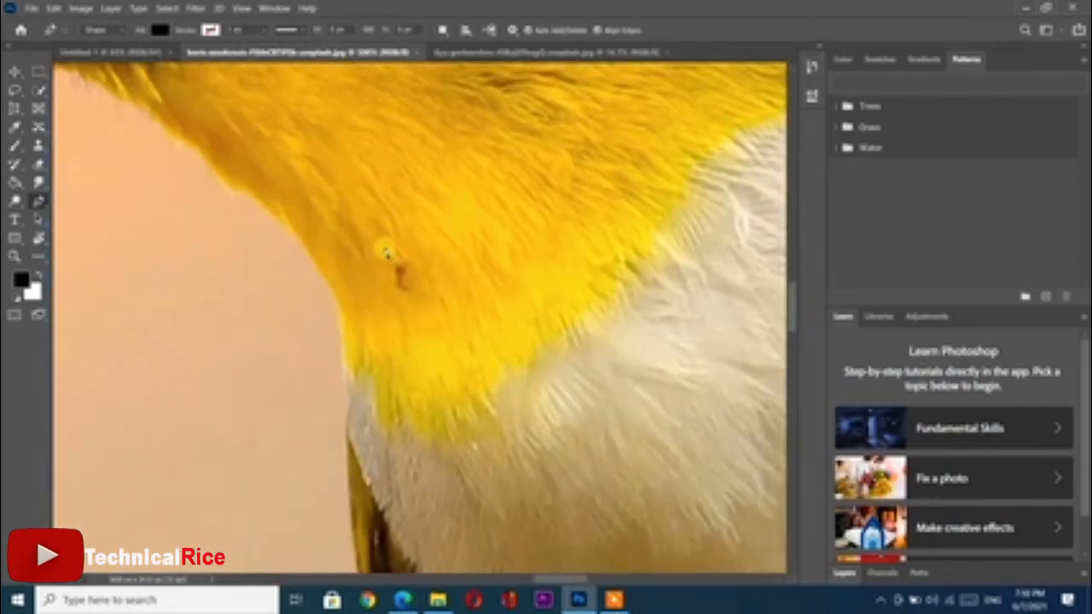
scroll(384, 250, down, 2)
scroll(386, 256, down, 3)
scroll(385, 305, down, 1)
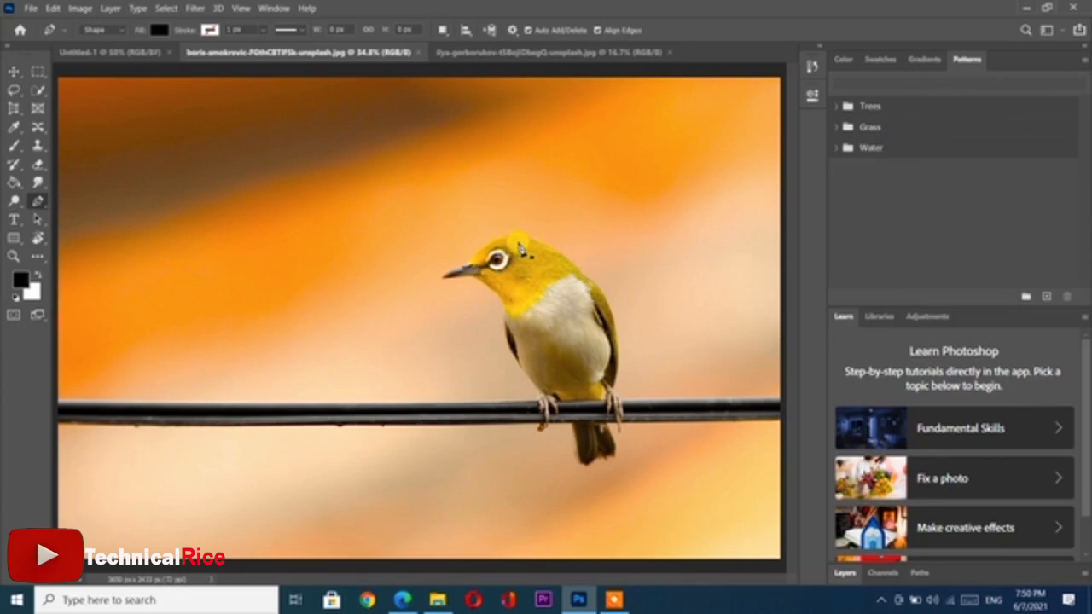
Check the bird photo's pixel dimensions and resolution in Image Size, leaving the values as they are
click(82, 9)
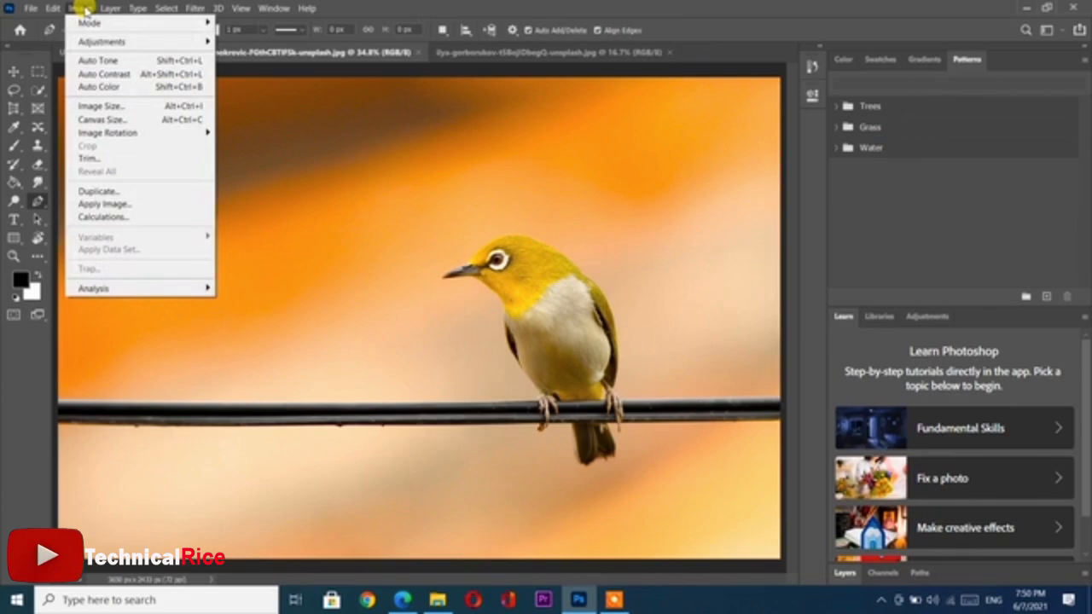
click(128, 107)
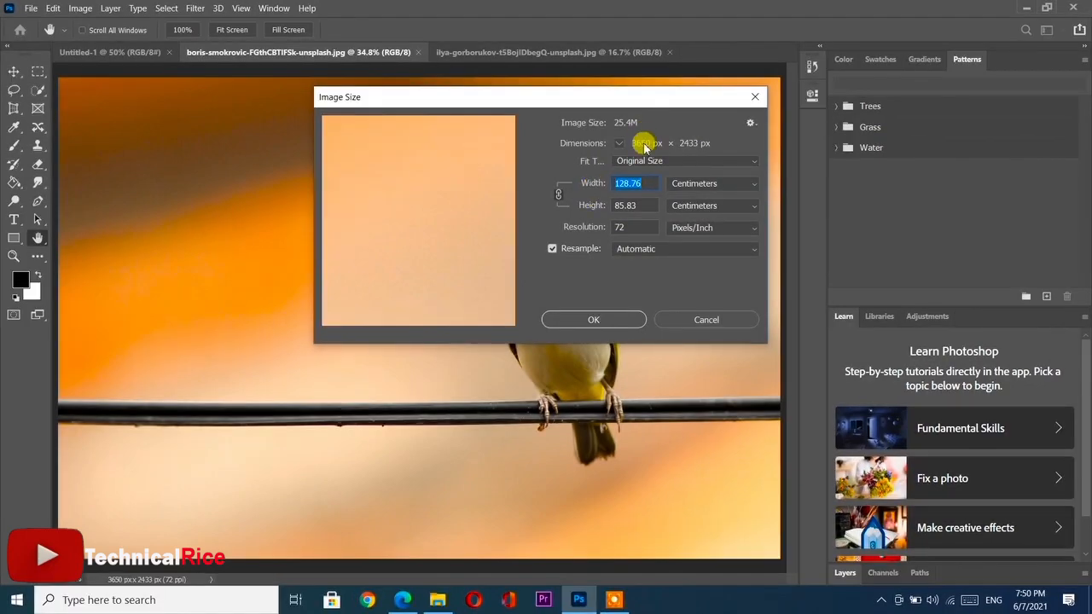
click(631, 318)
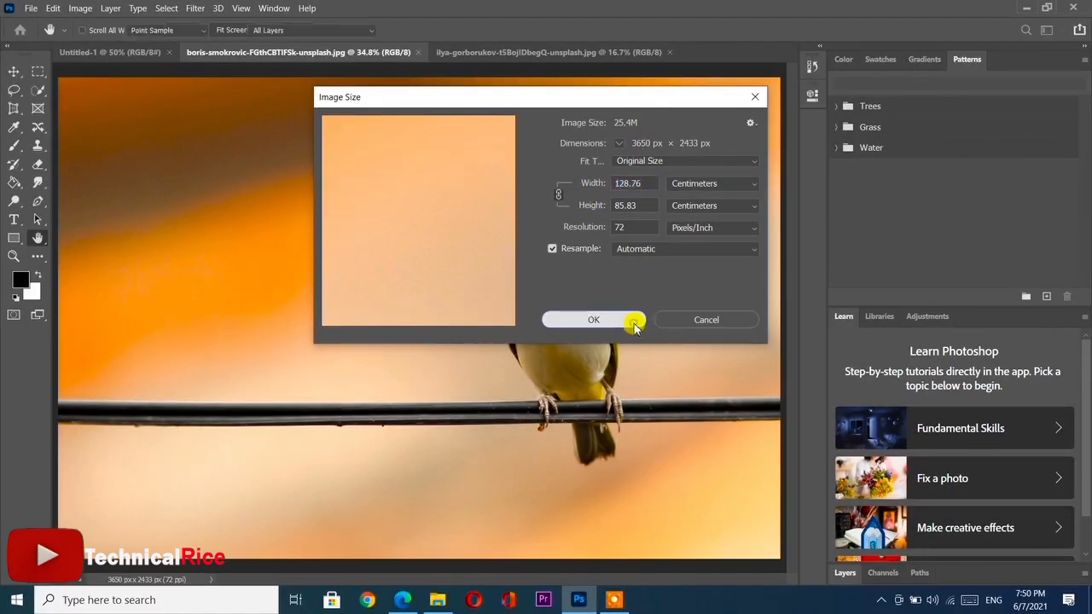
key(p)
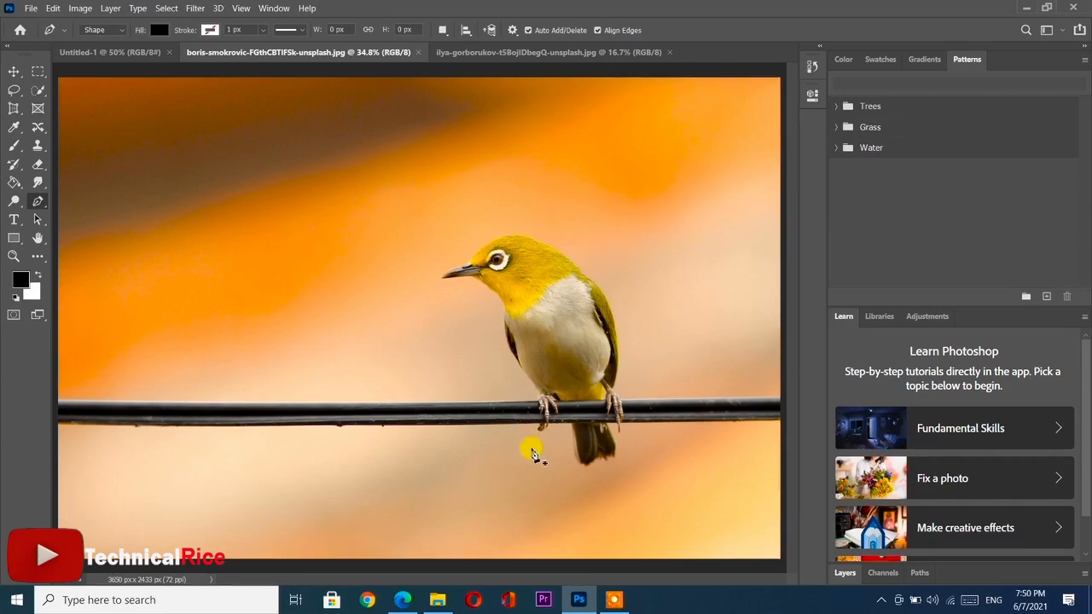
Examine how the pixels of the bird's yellow plumage look at very high magnification, compared with the full photo
scroll(531, 452, up, 6)
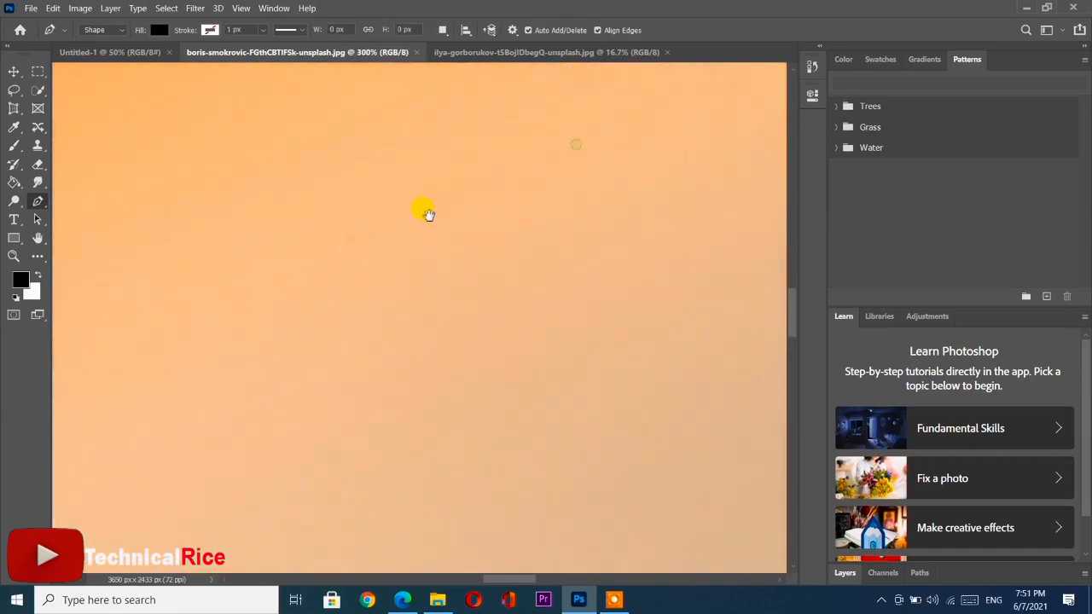
drag(424, 212, 30, 485)
drag(456, 395, 168, 316)
scroll(188, 319, up, 4)
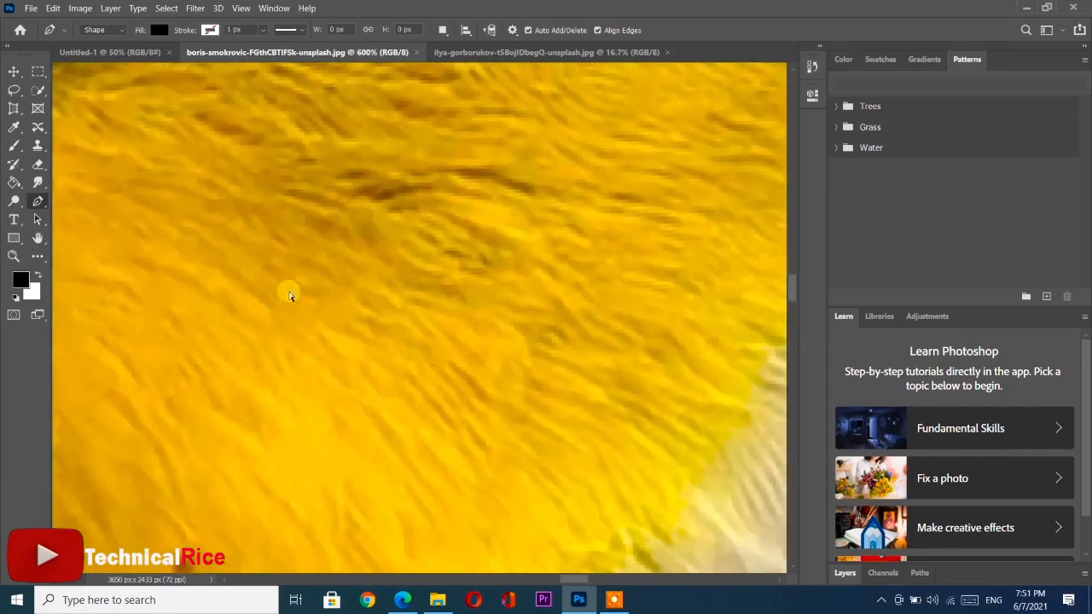
scroll(383, 244, down, 3)
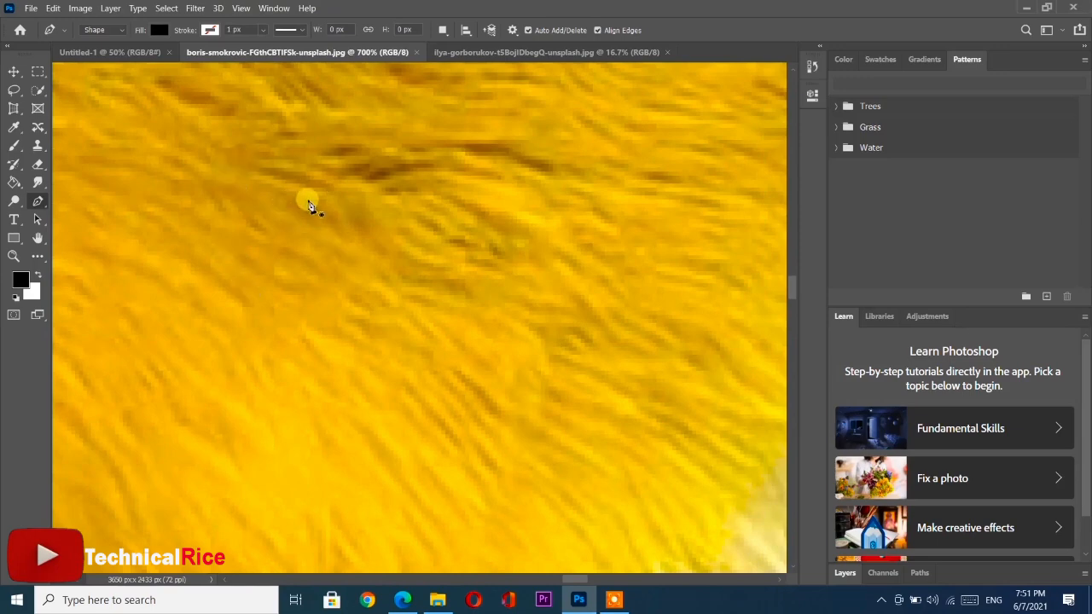
scroll(309, 206, down, 1)
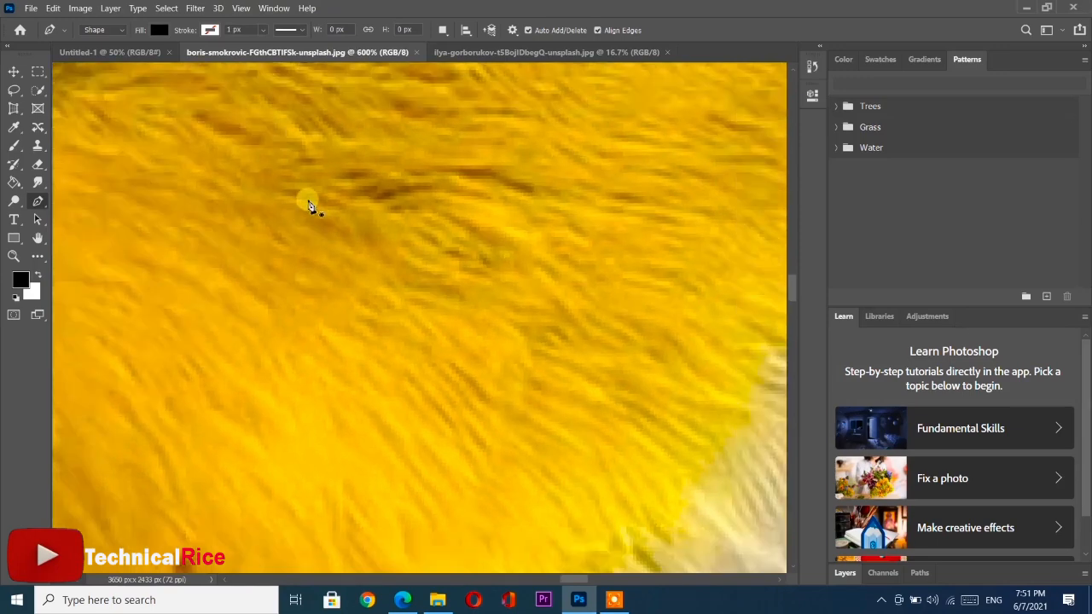
scroll(309, 203, down, 5)
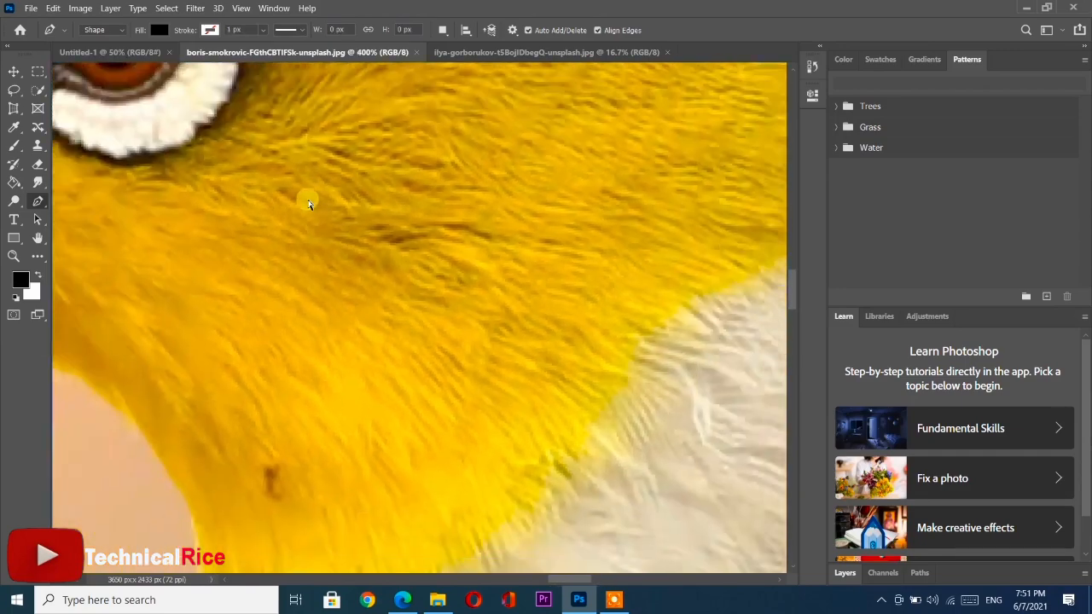
scroll(308, 203, down, 2)
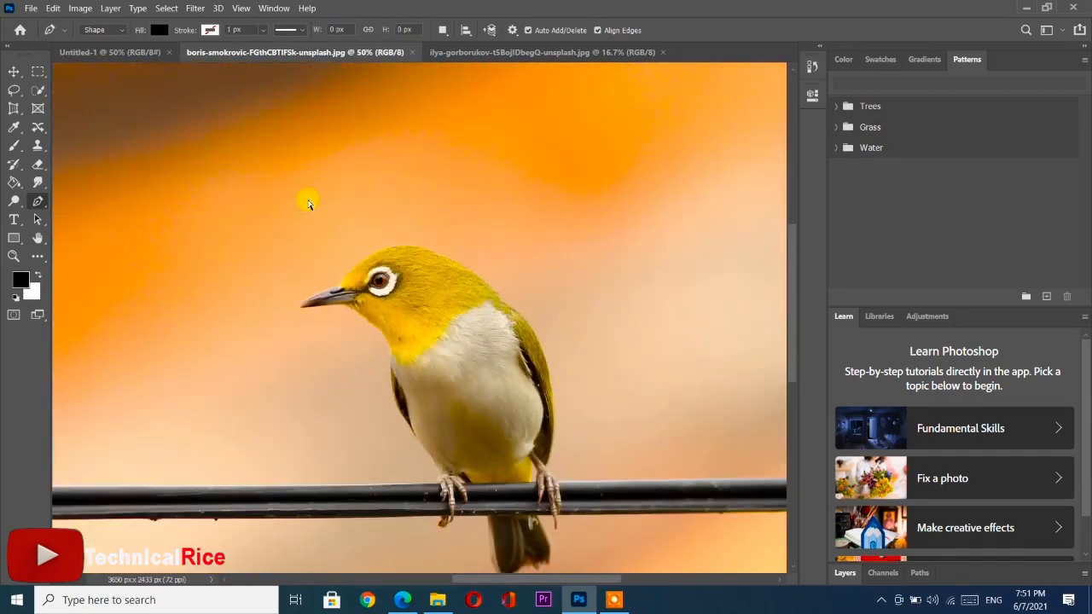
scroll(309, 203, down, 1)
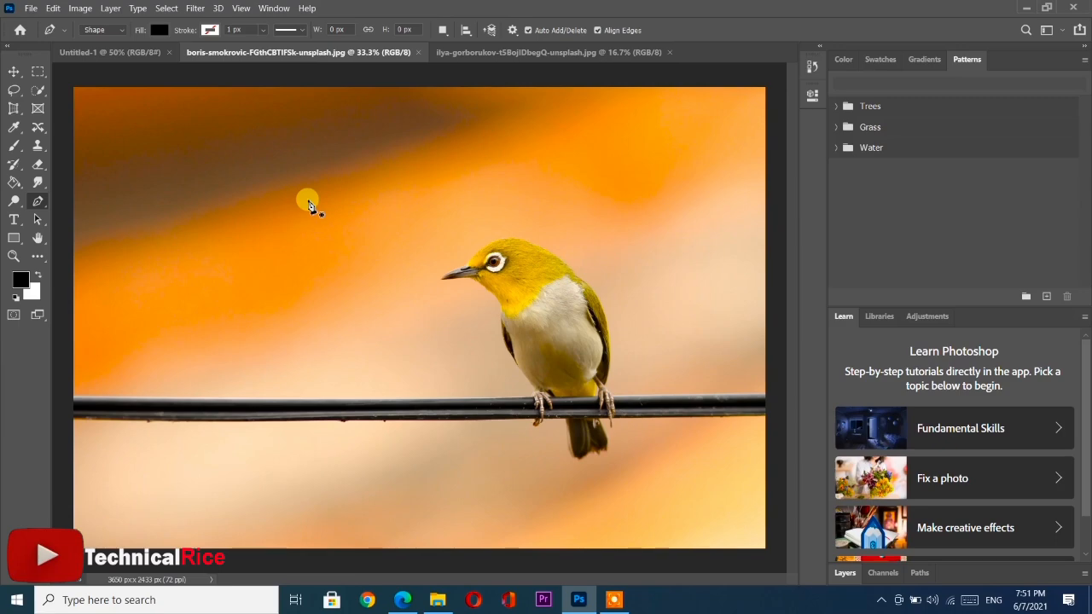
Choose the standard Pen Tool and switch to the blank Untitled-1 document
right_click(37, 203)
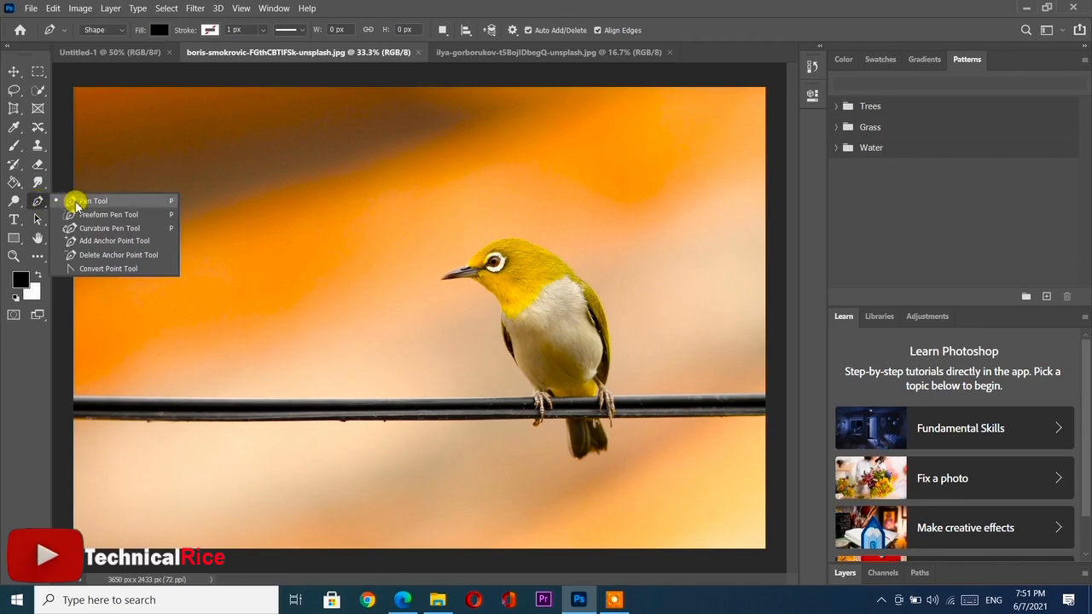
click(73, 202)
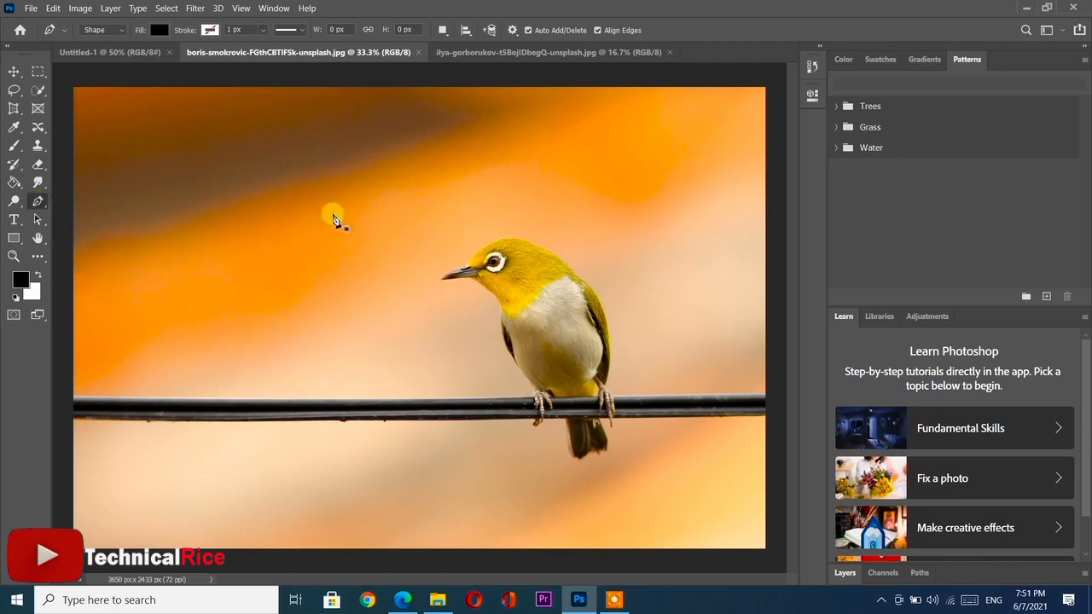
click(114, 53)
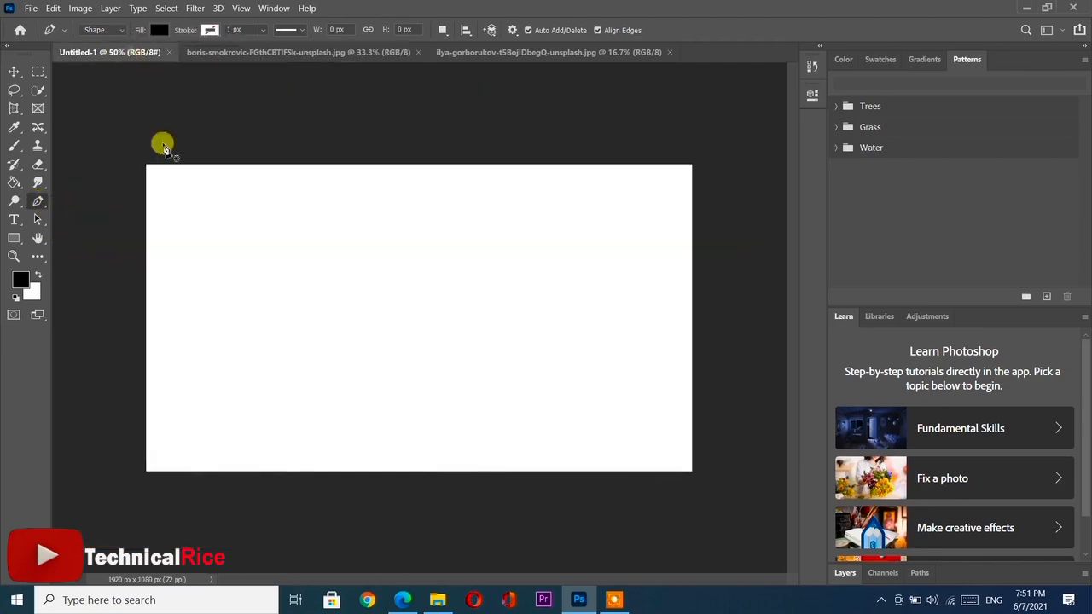
click(230, 269)
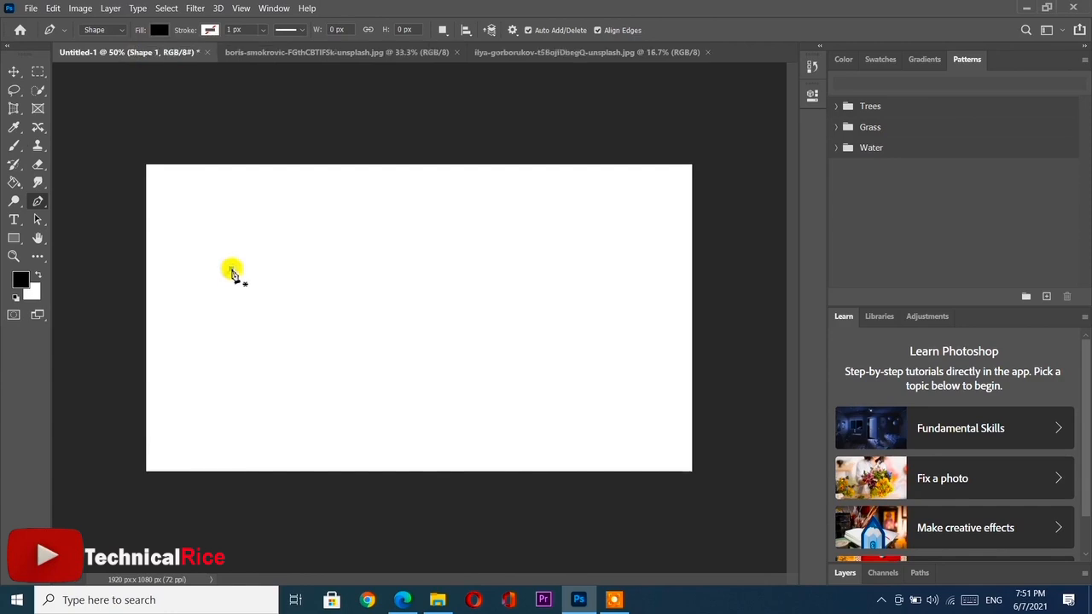
click(622, 282)
click(407, 246)
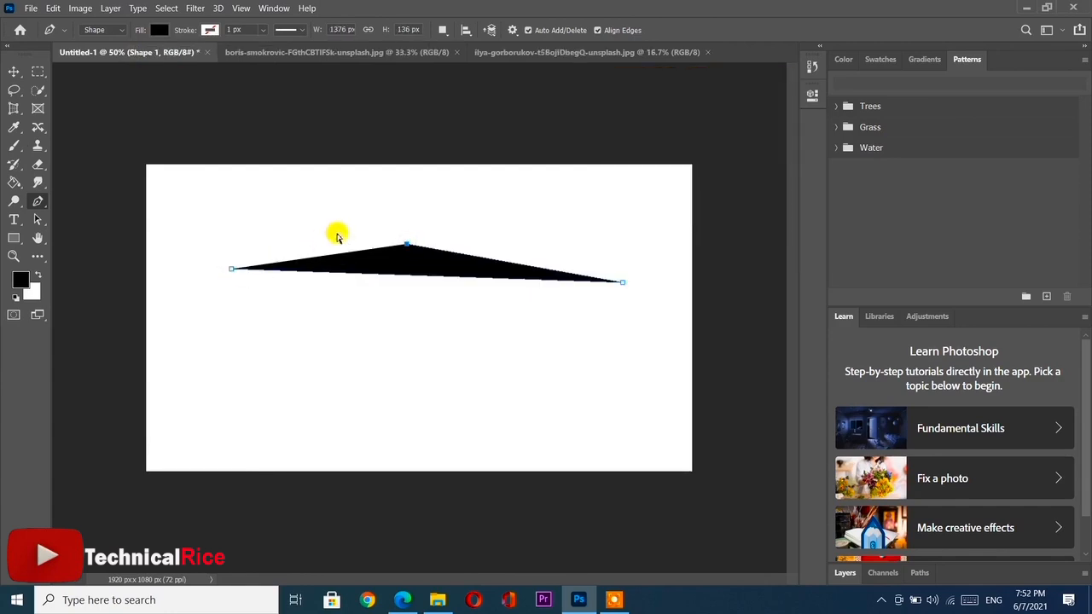
key(ctrl+z)
key(ctrl+z)
key(ctrl+z)
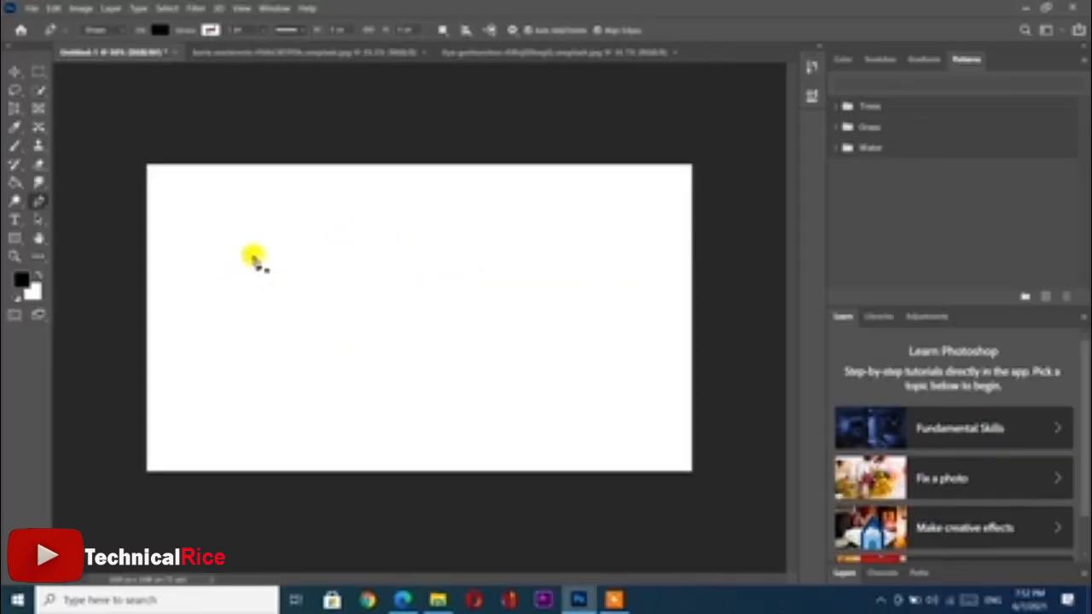
Set the shape fill to orange-red and draw a closed triangle about 542 px wide and 212 px high near the canvas centre
click(157, 30)
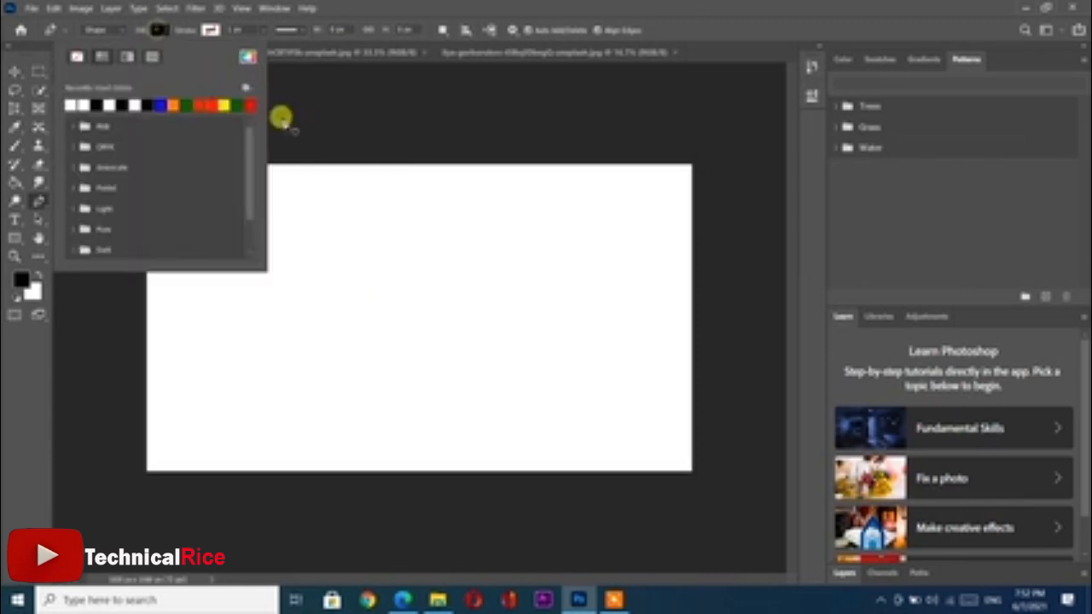
click(201, 104)
drag(466, 201, 399, 239)
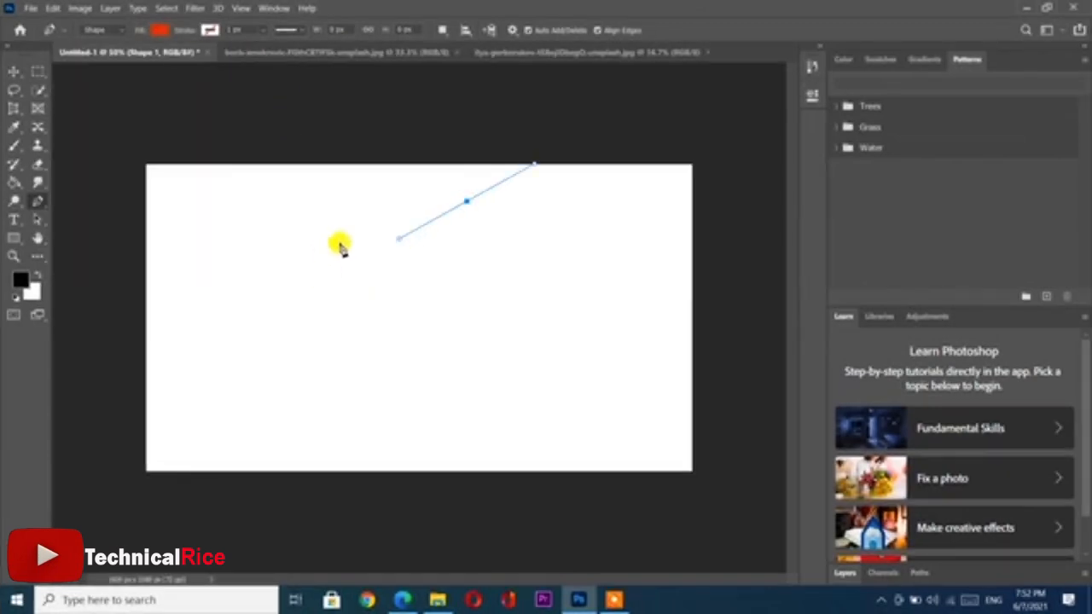
key(ctrl+z)
click(395, 257)
shift+click(335, 323)
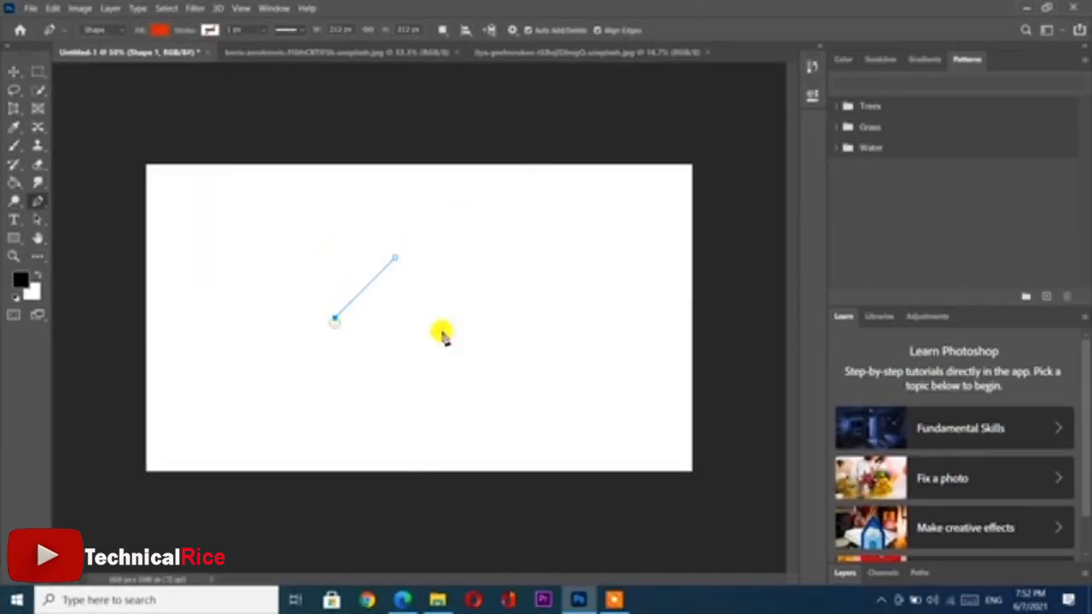
click(489, 317)
click(395, 257)
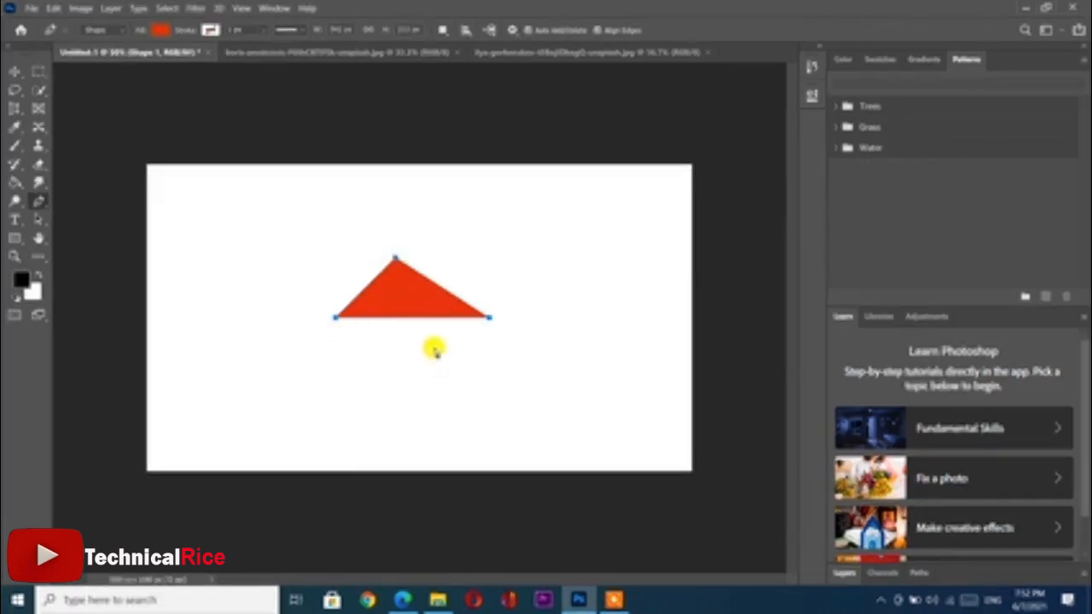
Examine the orange-red triangle's fill and slanted edge at very high magnification
scroll(434, 348, up, 5)
scroll(435, 303, down, 3)
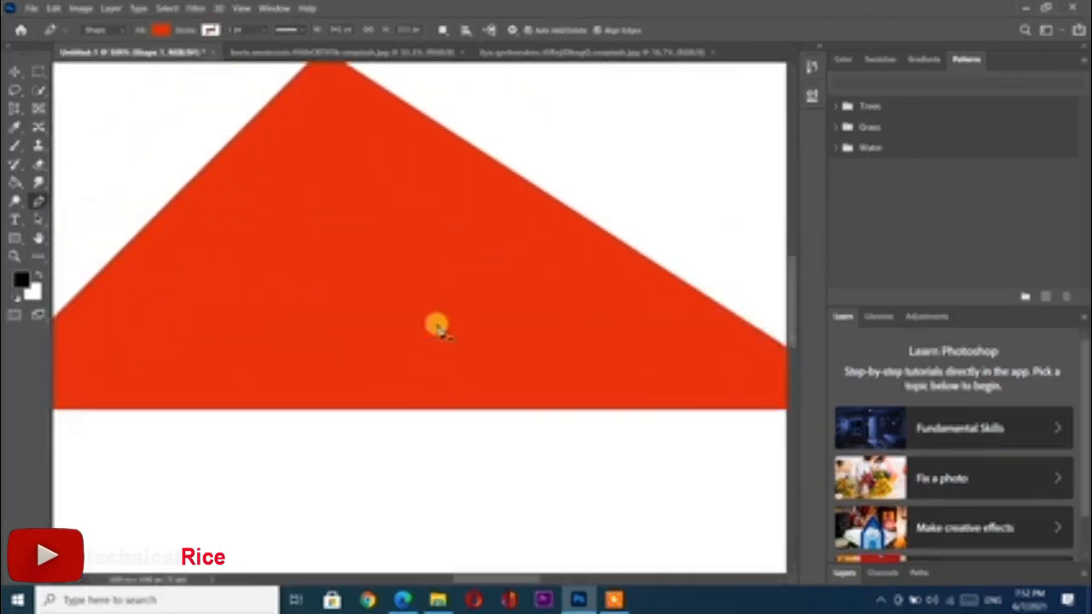
scroll(435, 353, up, 4)
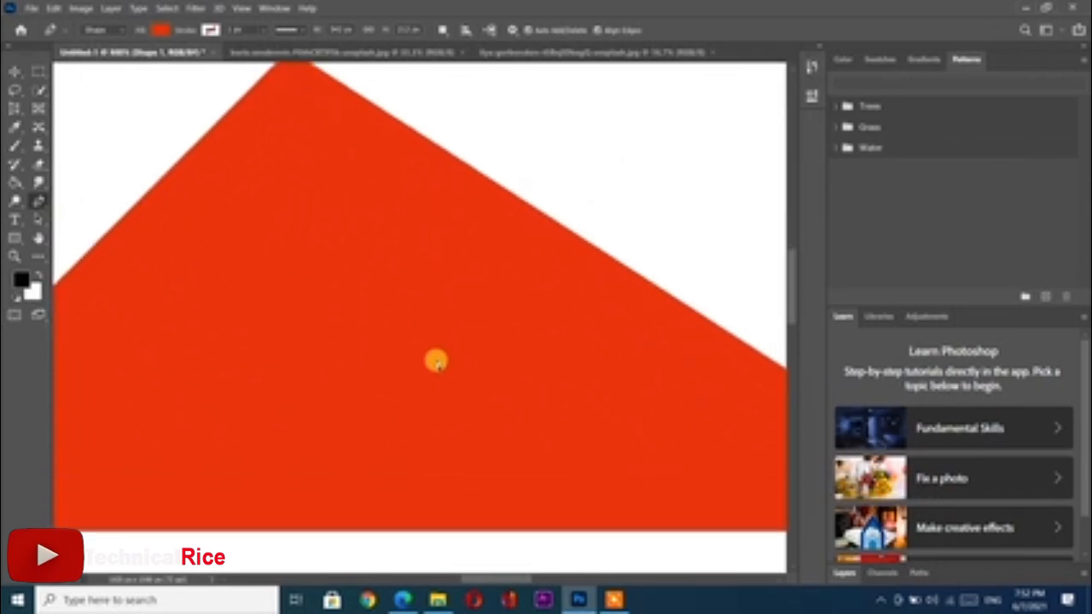
scroll(439, 364, up, 3)
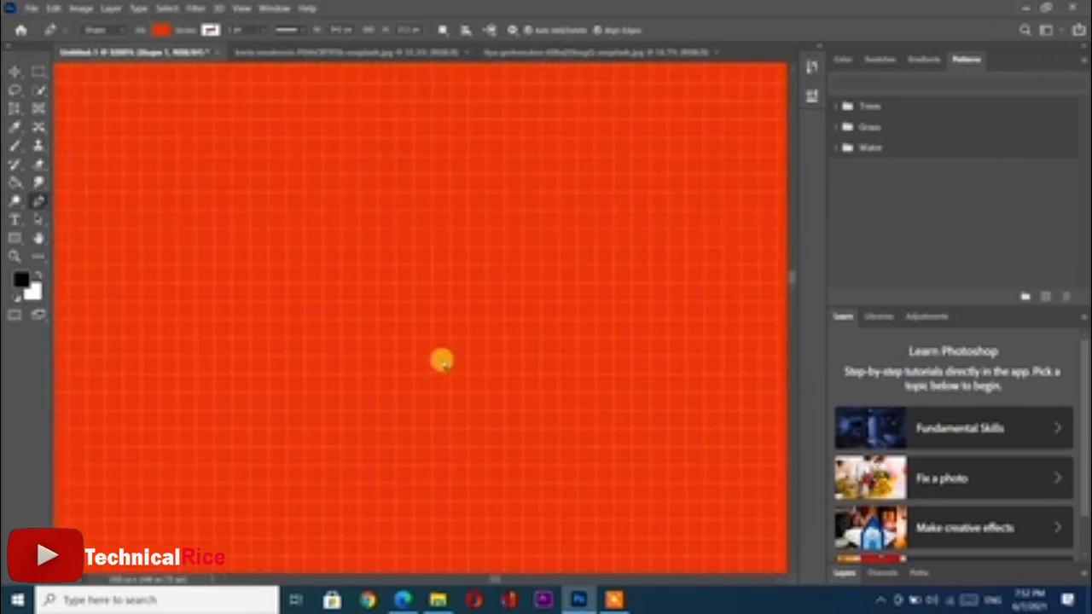
scroll(427, 323, down, 4)
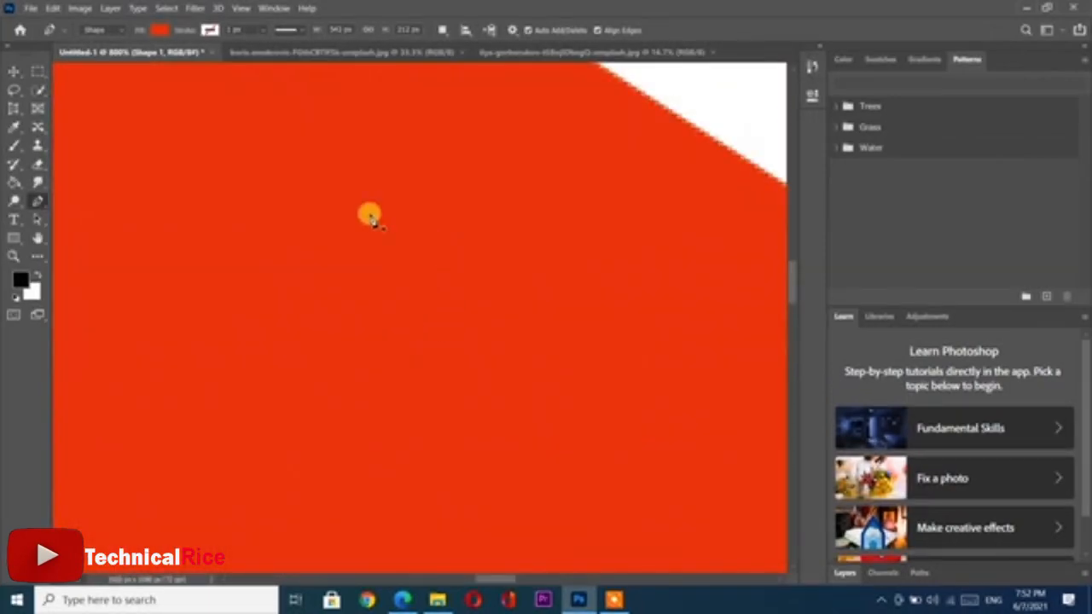
click(400, 326)
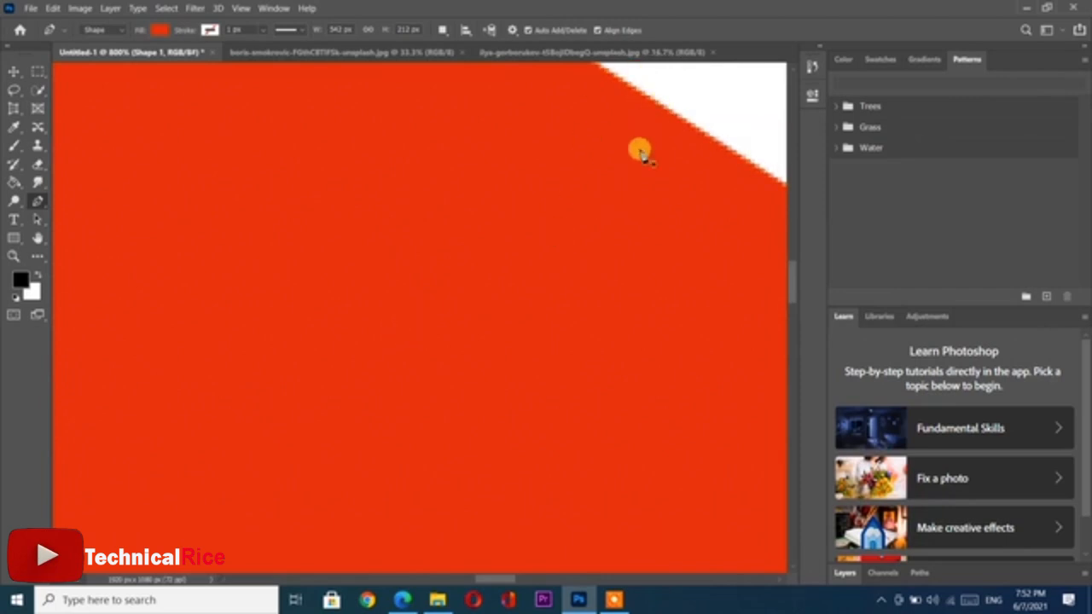
key(ctrl+z)
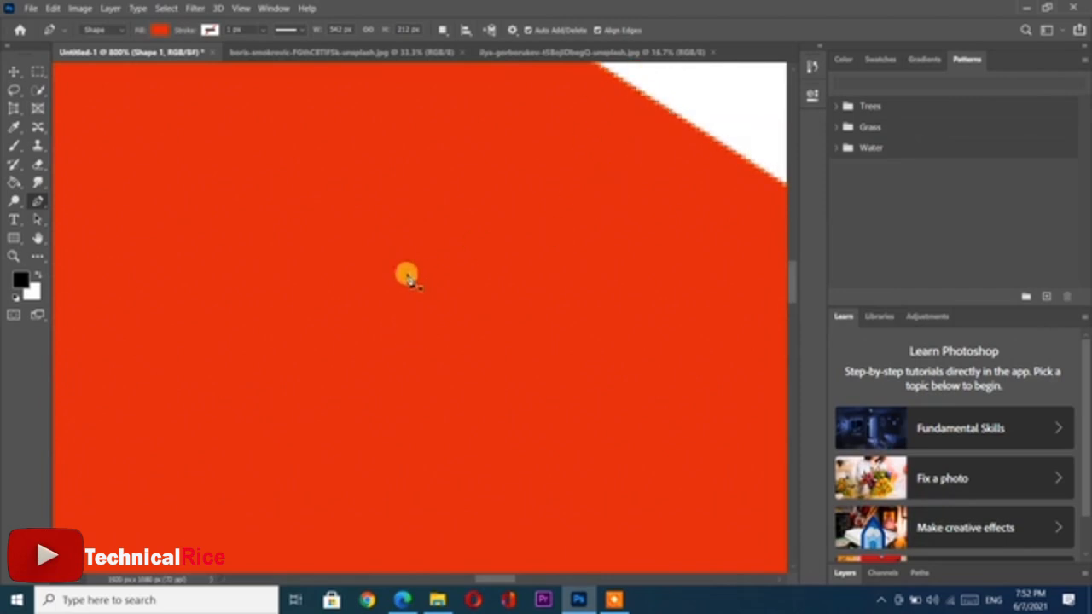
Inspect the magnified orange-red triangle once more and undo its drawing to clear the canvas
drag(377, 273, 465, 308)
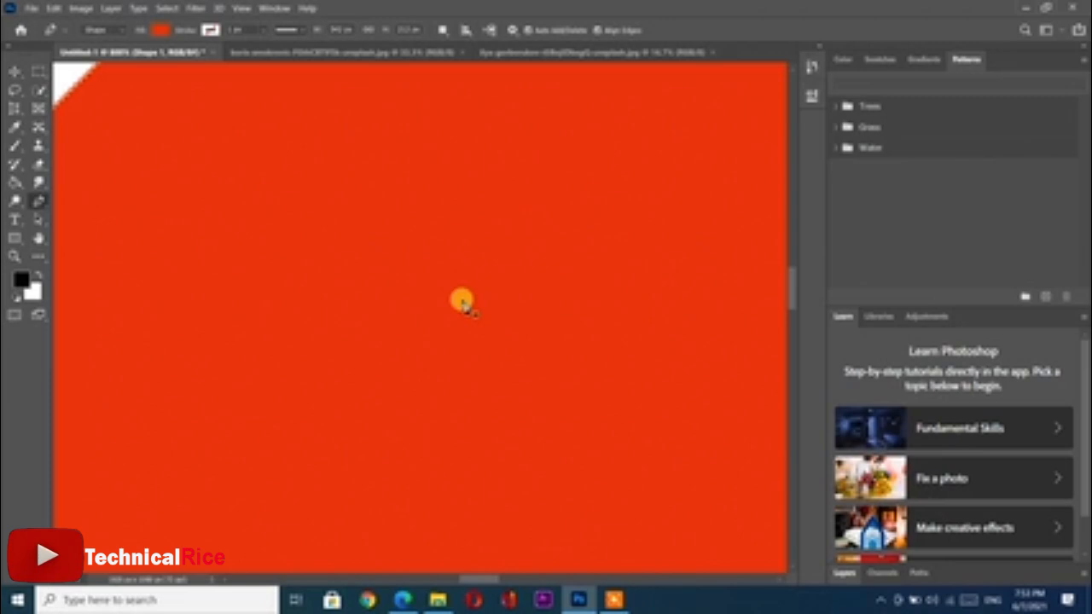
click(455, 295)
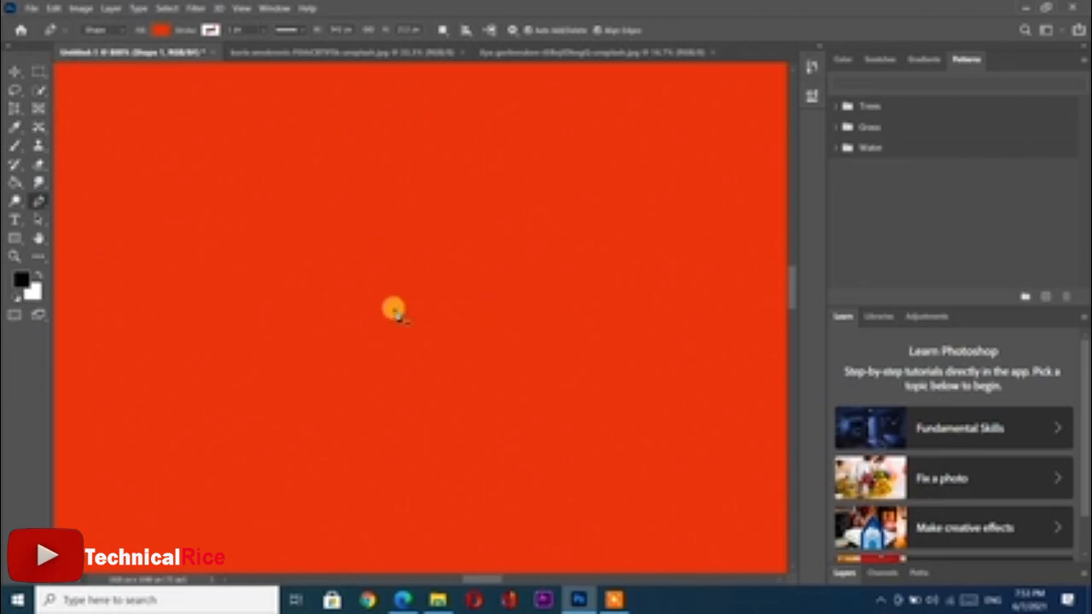
scroll(394, 309, down, 6)
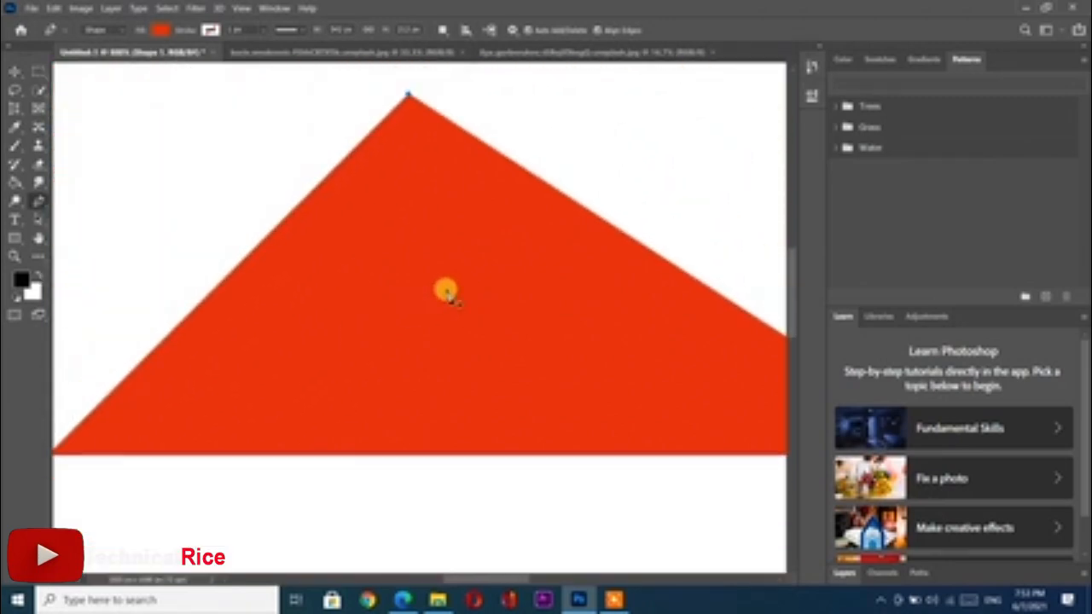
key(ctrl+z)
key(ctrl+z)
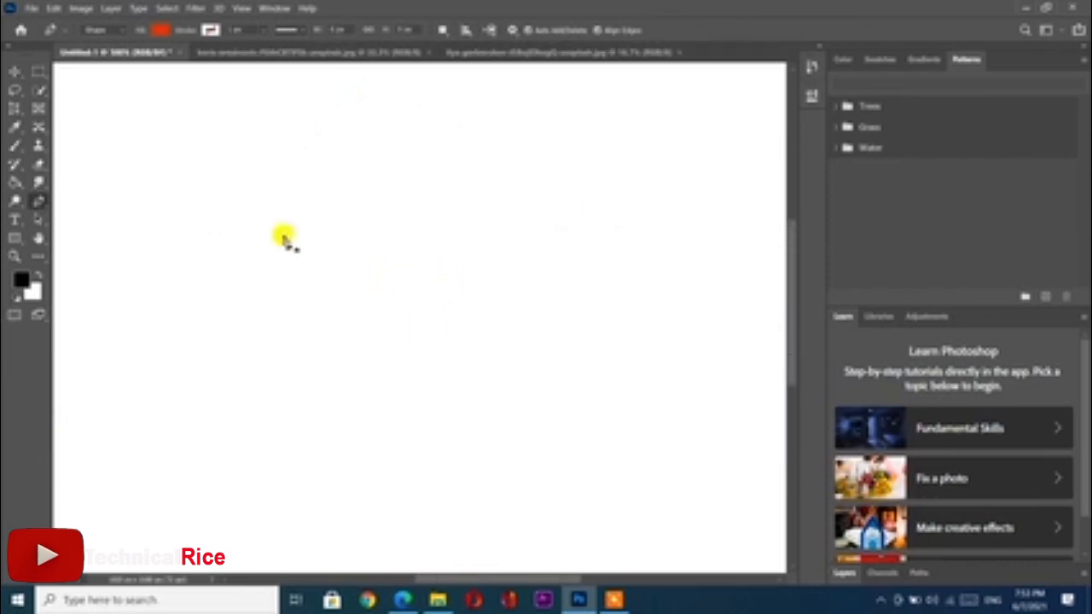
Draw a nearly horizontal straight segment about 601 px wide with the Pen Tool in Shape mode, redoing its second anchor point once
click(38, 197)
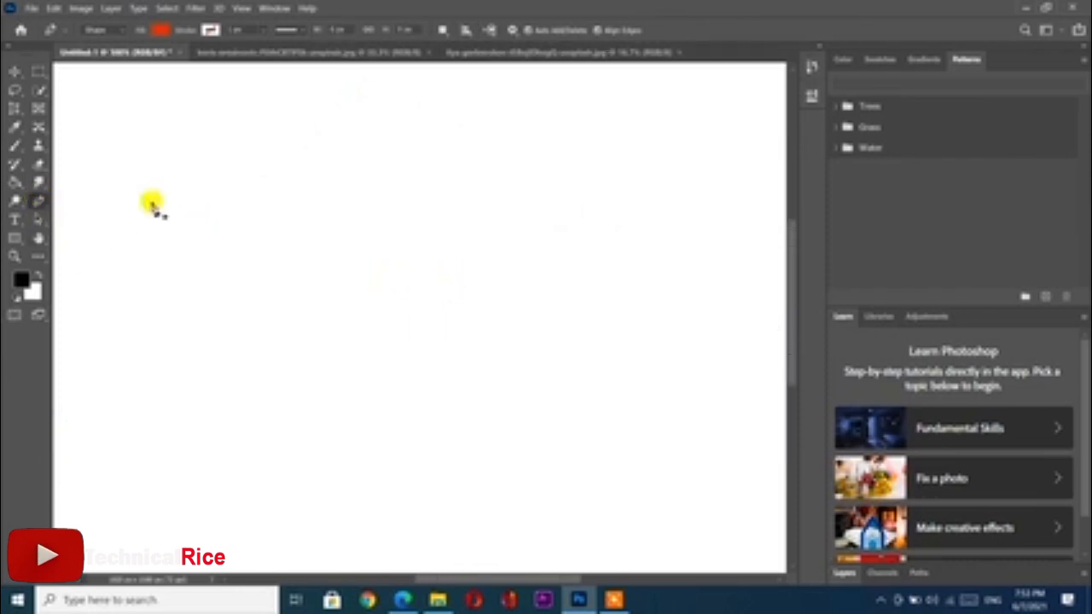
click(222, 248)
click(596, 256)
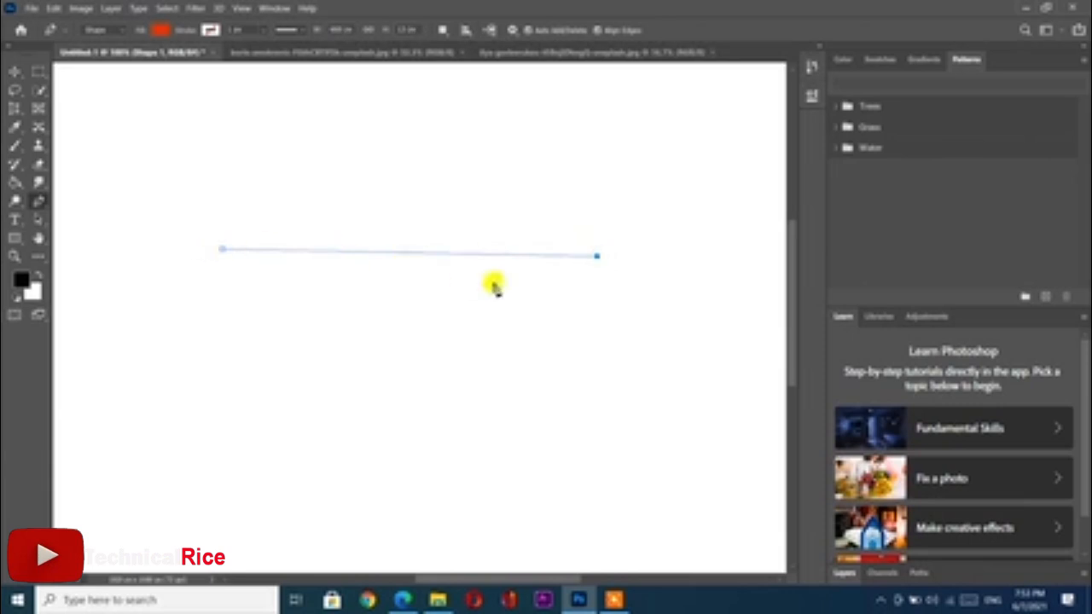
click(97, 30)
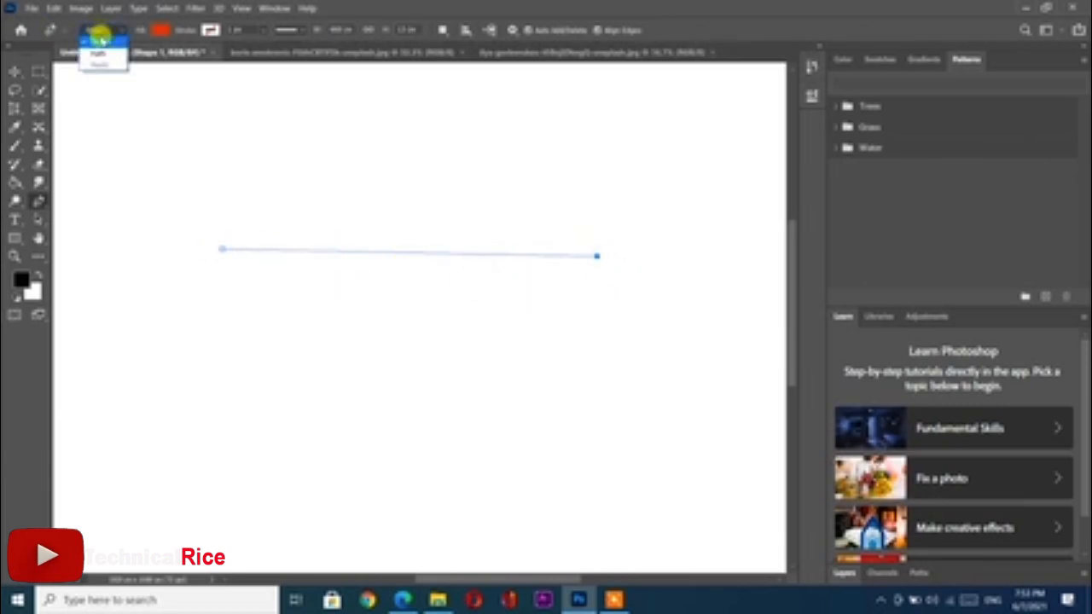
click(241, 107)
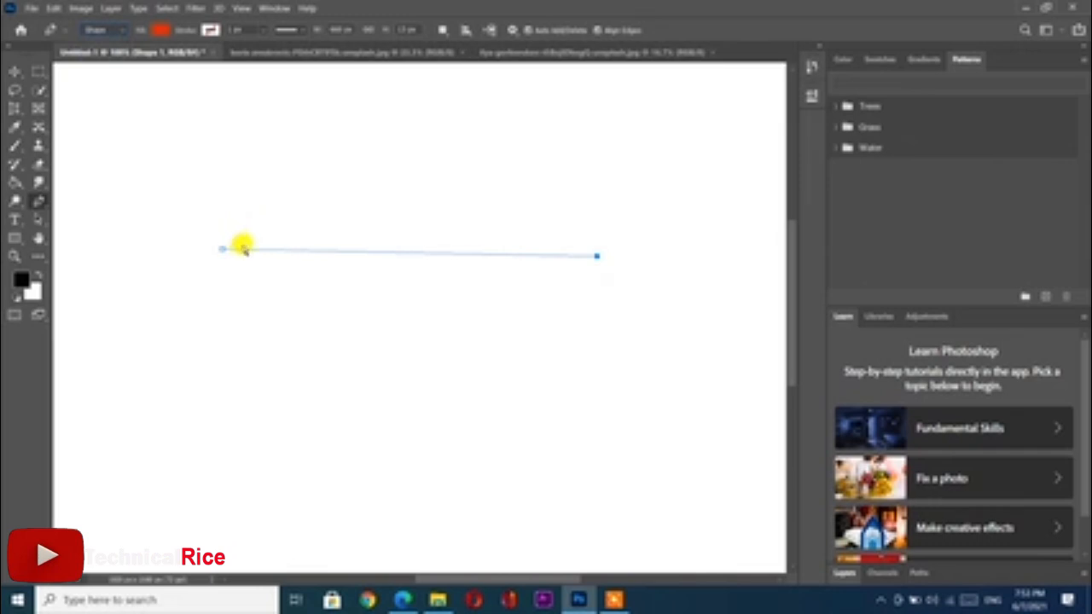
key(ctrl+z)
click(563, 244)
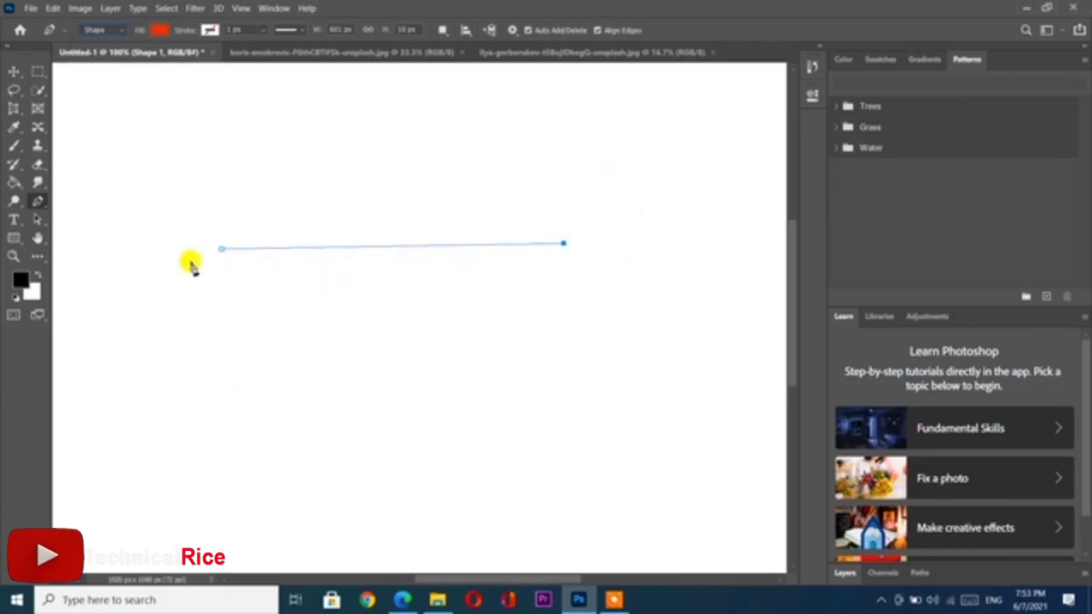
Examine the straight segment and its two anchor points at higher magnification, and undo the segment
key(ctrl+plus)
drag(247, 280, 345, 291)
drag(580, 249, 365, 244)
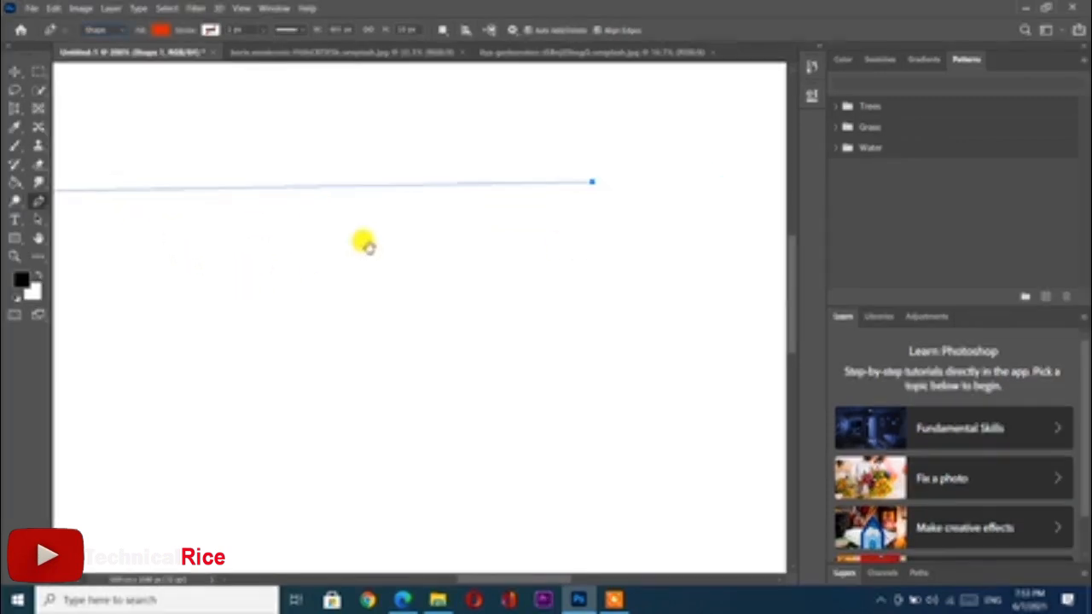
drag(475, 266, 649, 261)
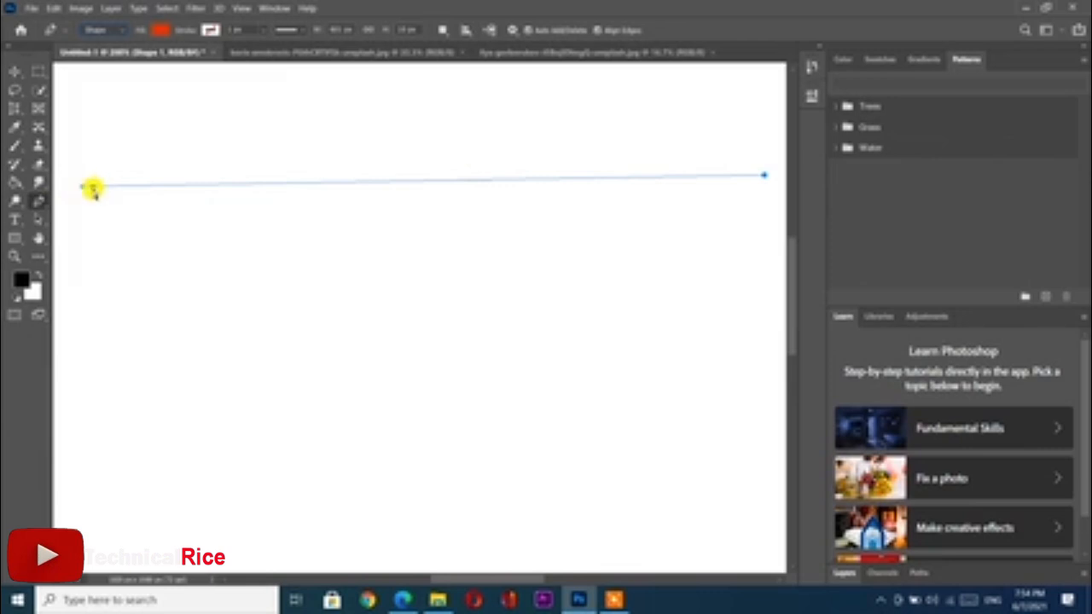
key(ctrl+minus)
key(ctrl+minus)
key(ctrl+z)
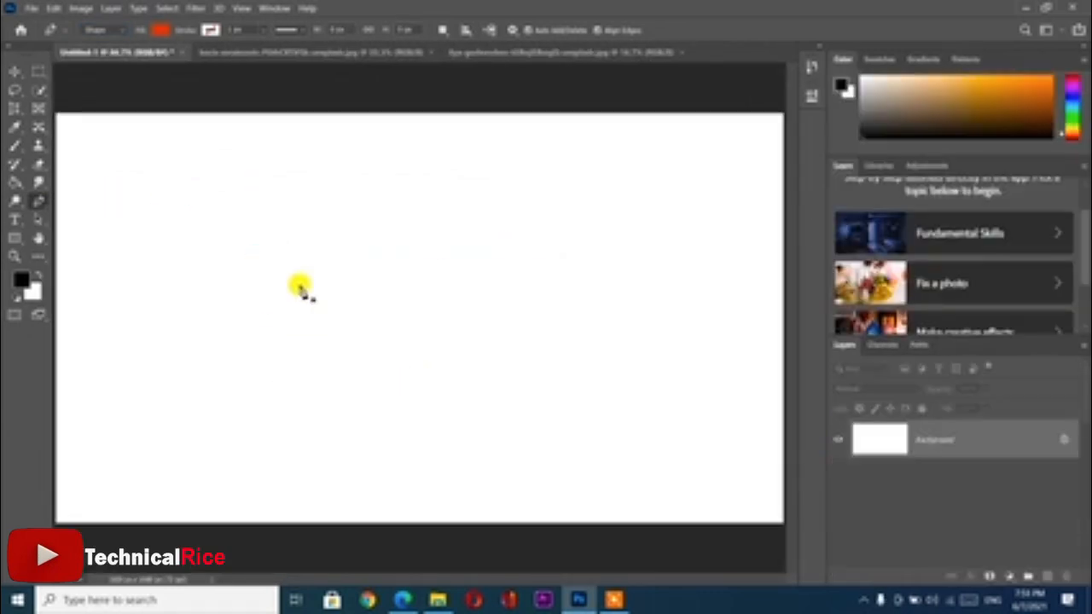
Draw a closed orange-red triangle about 700 px wide and 217 px high in the upper middle of the canvas, and undo it
click(300, 286)
click(401, 205)
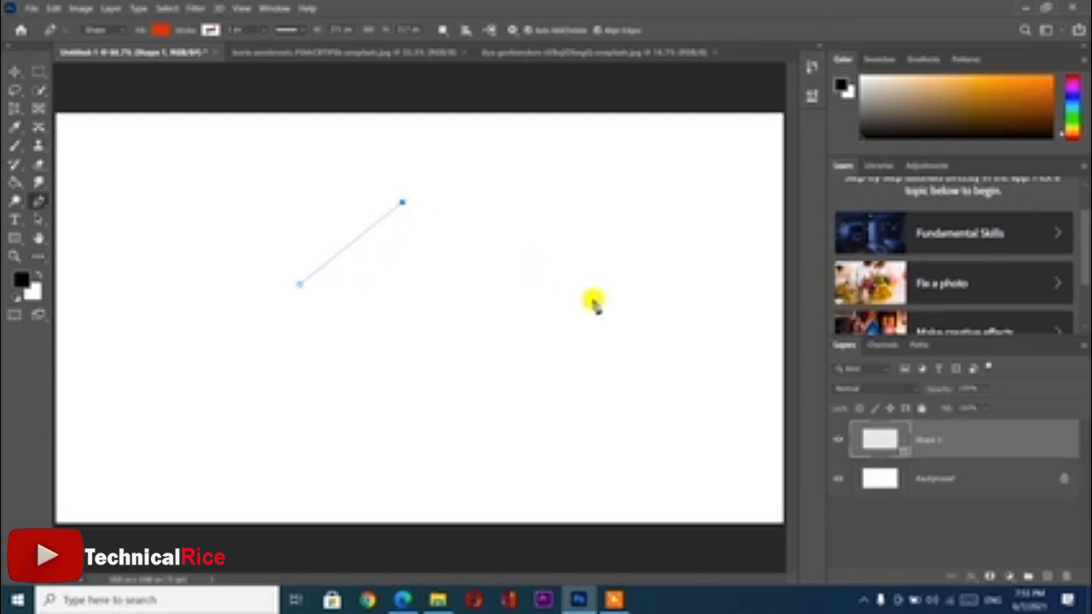
click(568, 273)
click(300, 285)
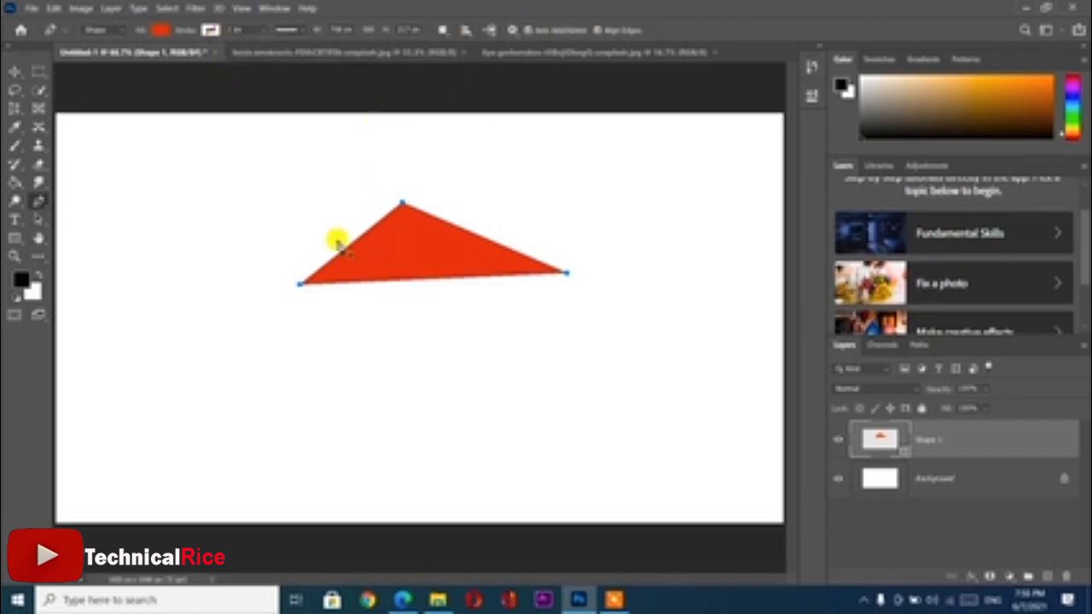
key(ctrl+z)
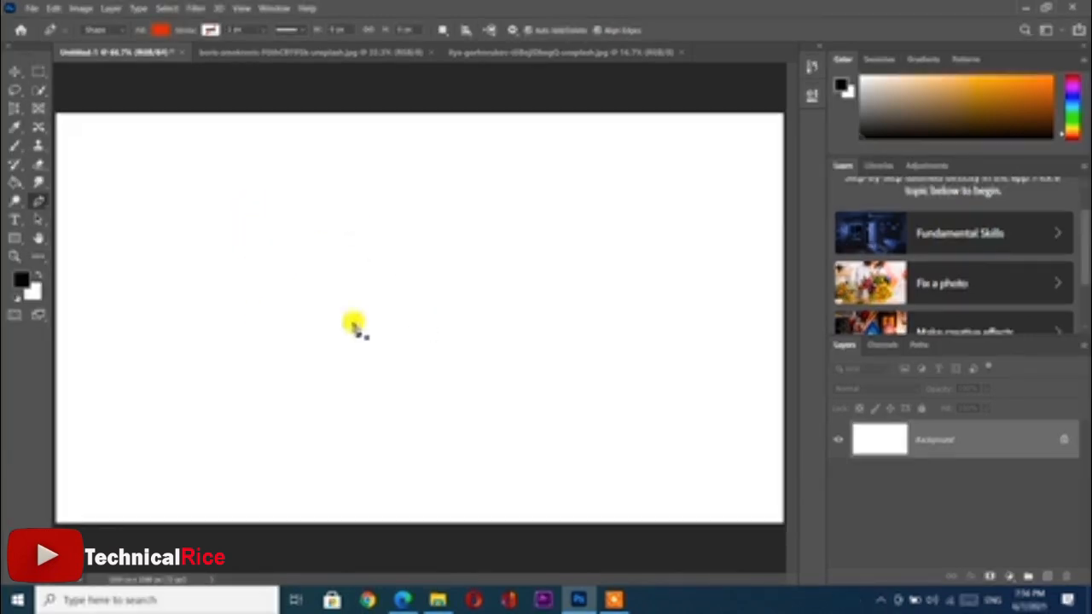
Draw a closed triangle about 500 px wide and 259 px high in the canvas's upper-left area, and delete it
click(233, 278)
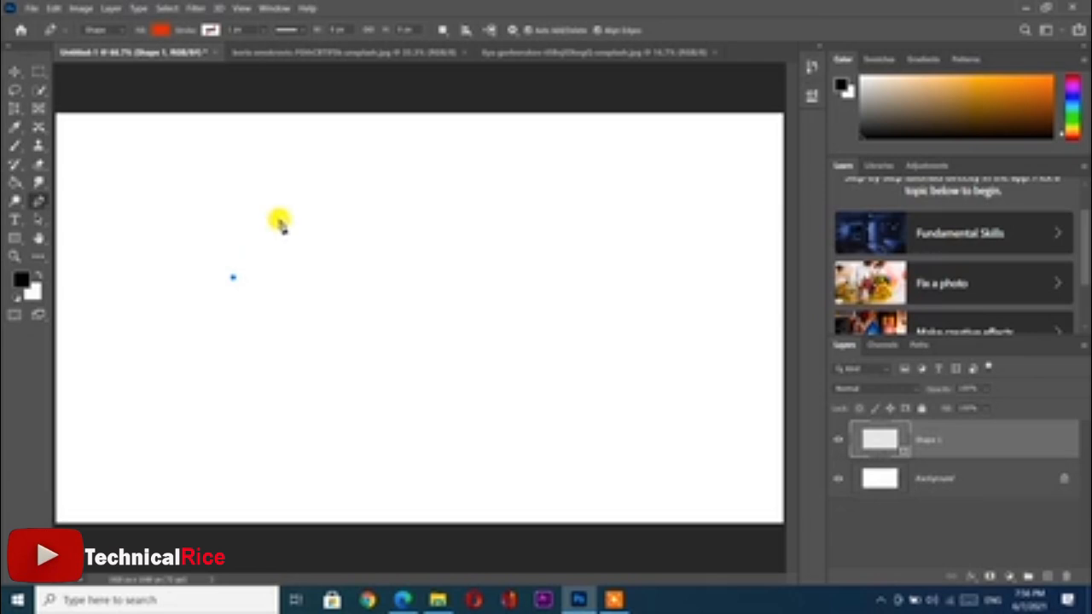
click(332, 179)
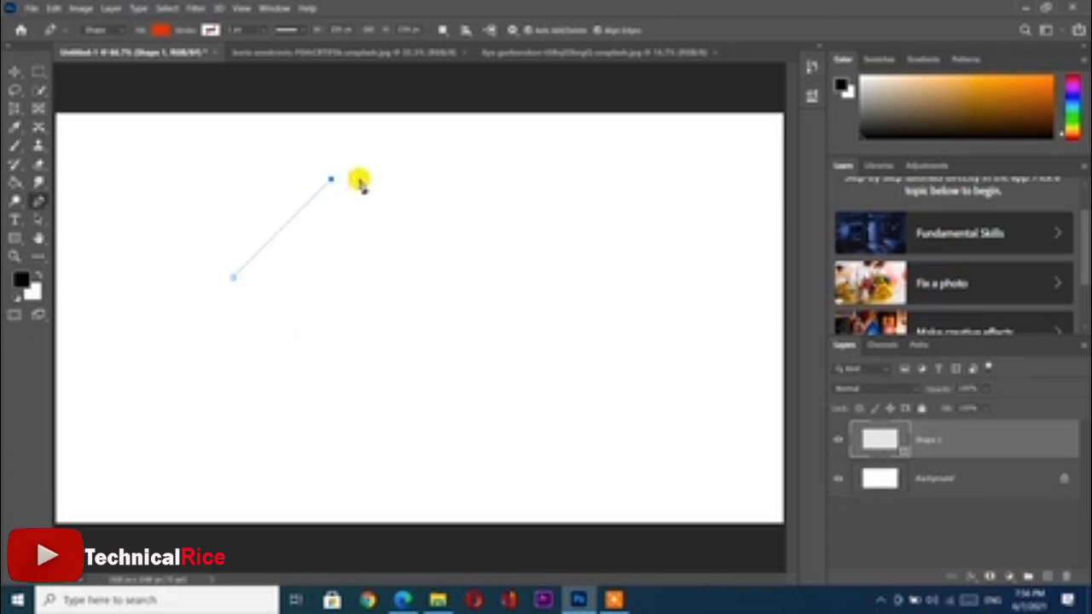
click(424, 271)
click(234, 277)
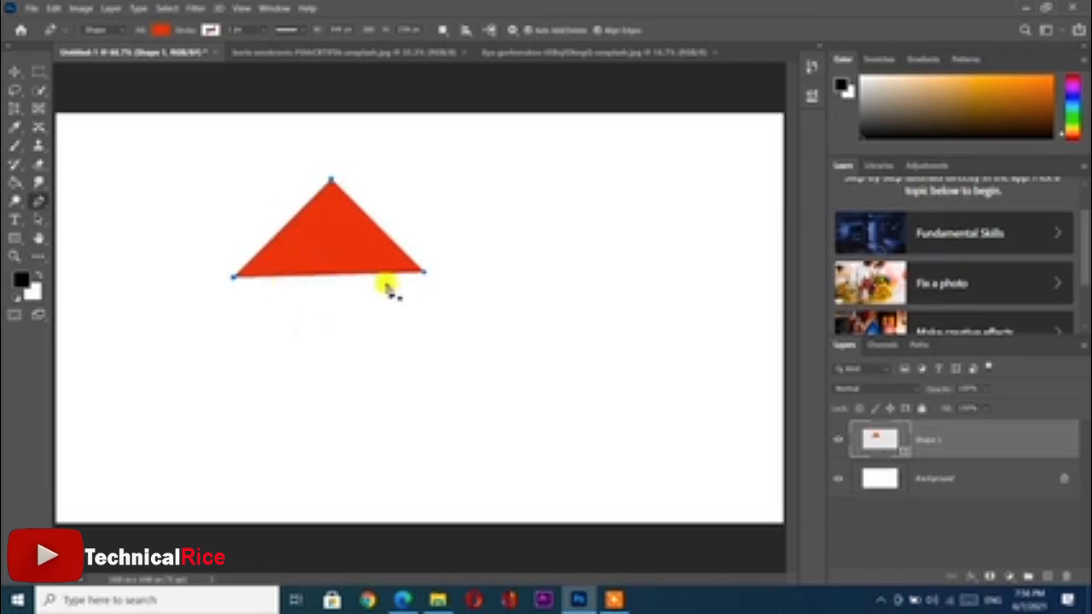
key(Delete)
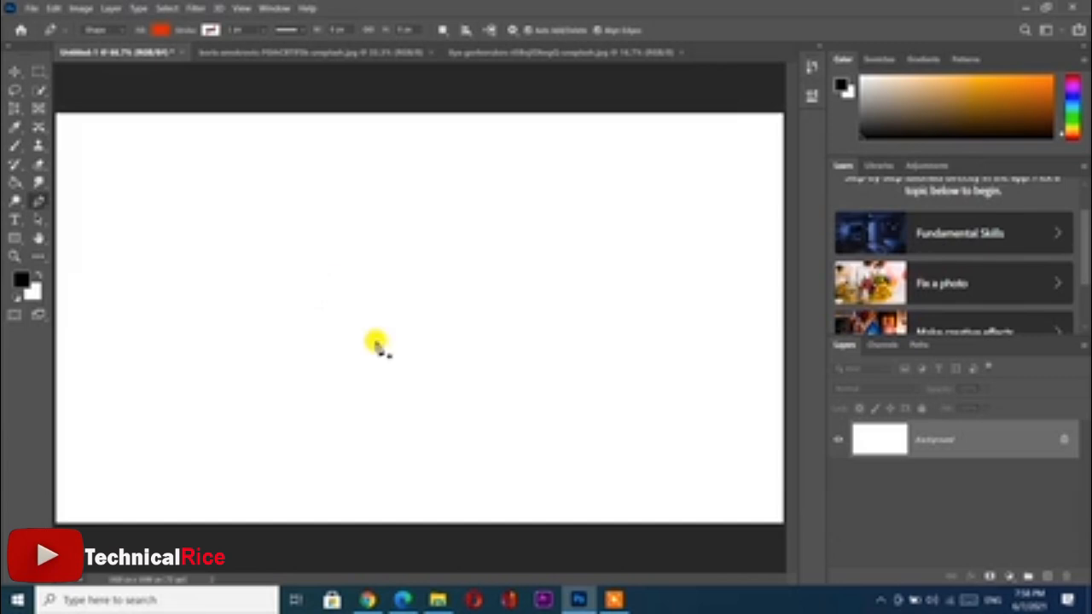
Show the canvas grid and draw a closed isosceles triangle about 425 px wide and 213 px high on its intersections
key(ctrl)
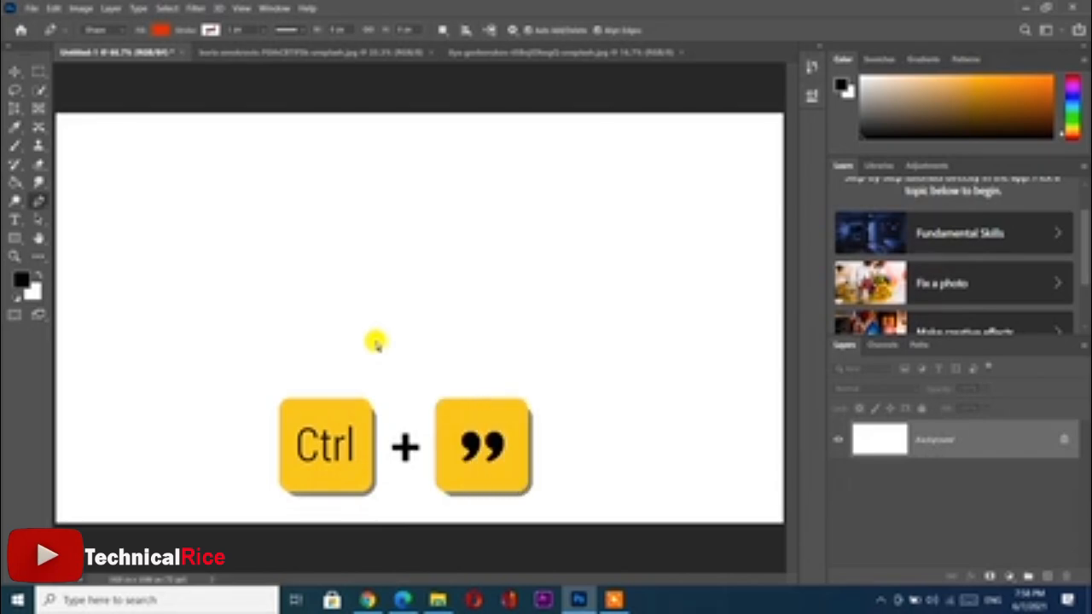
key(ctrl+apostrophe)
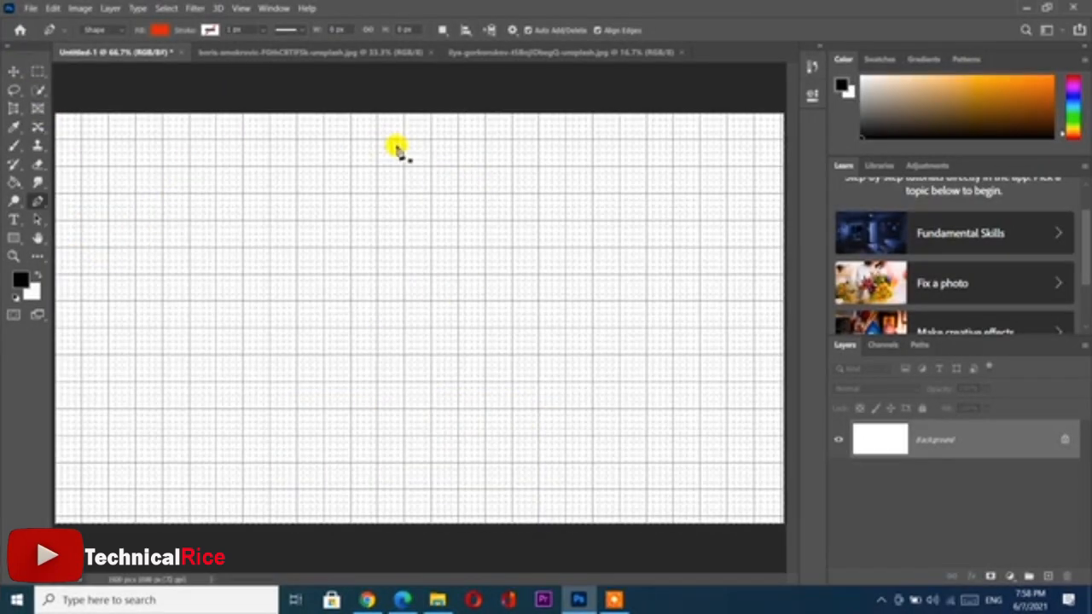
click(406, 220)
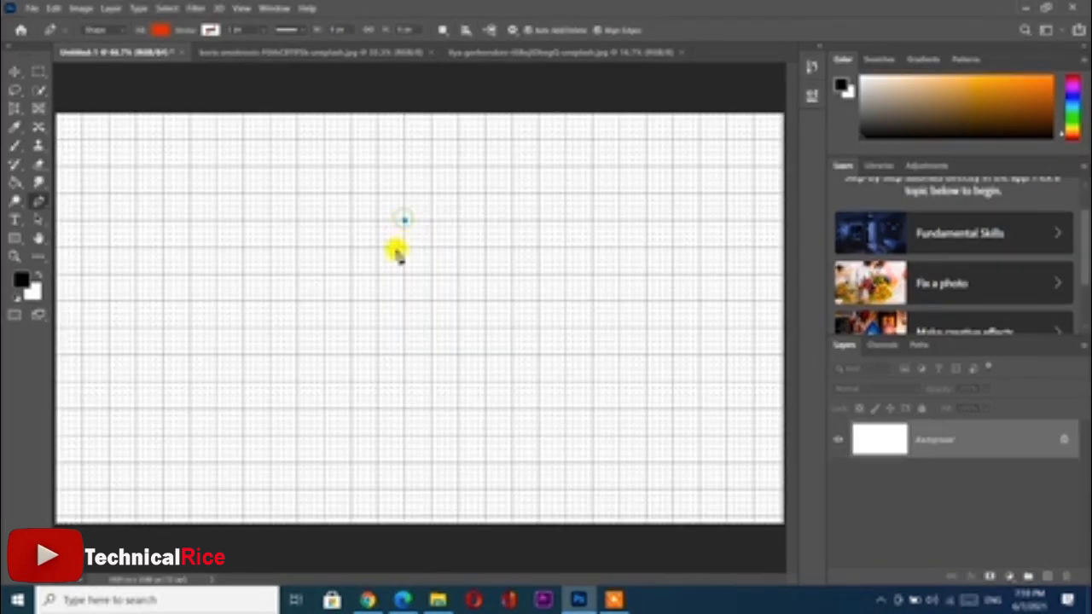
click(325, 300)
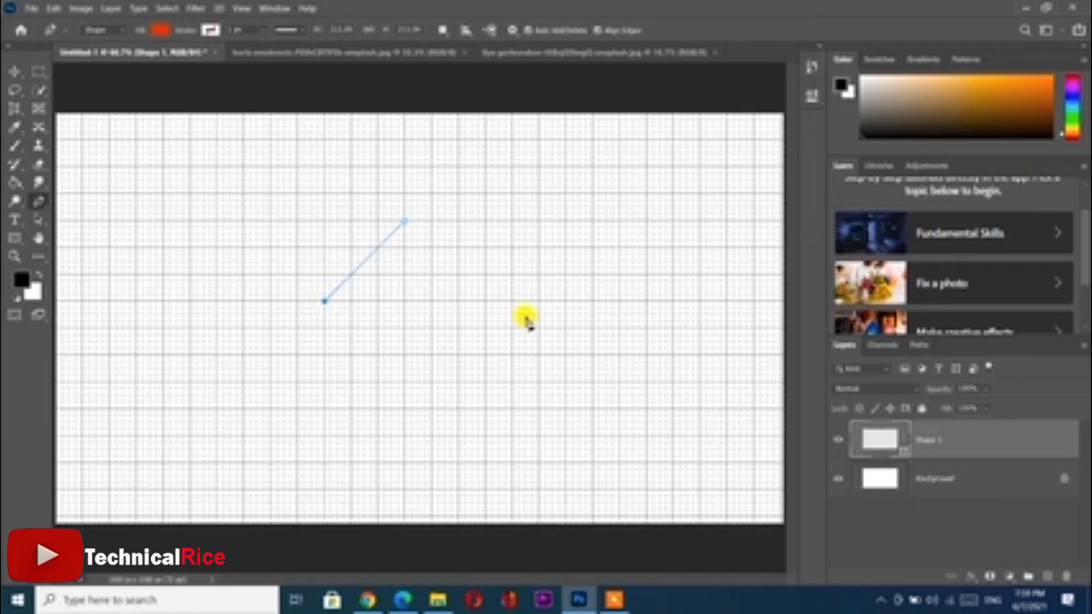
click(484, 302)
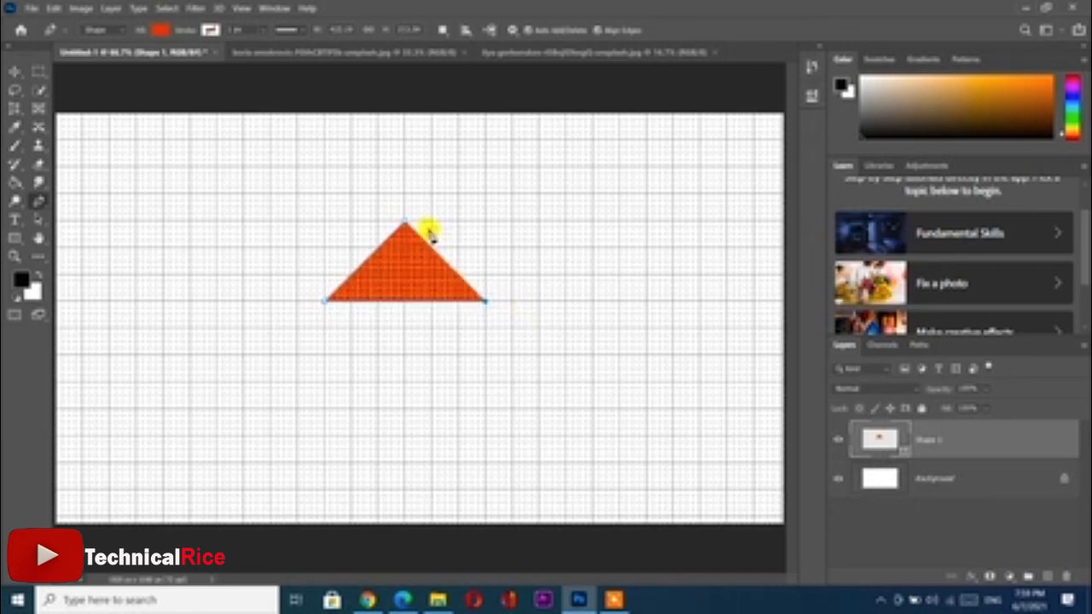
click(405, 220)
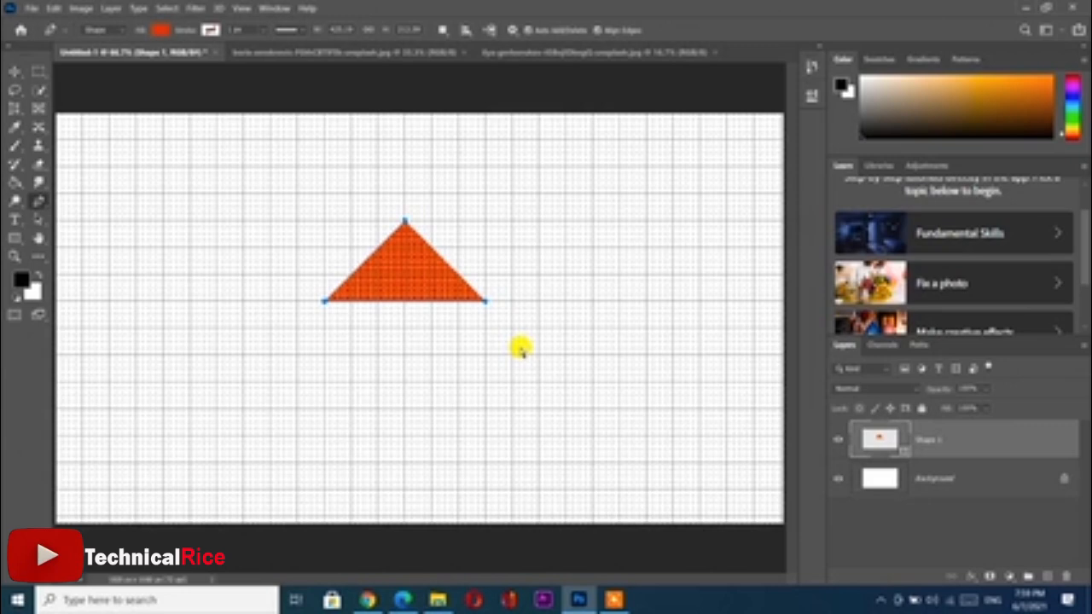
Hide the canvas grid and delete the isosceles triangle
key(ctrl+apostrophe)
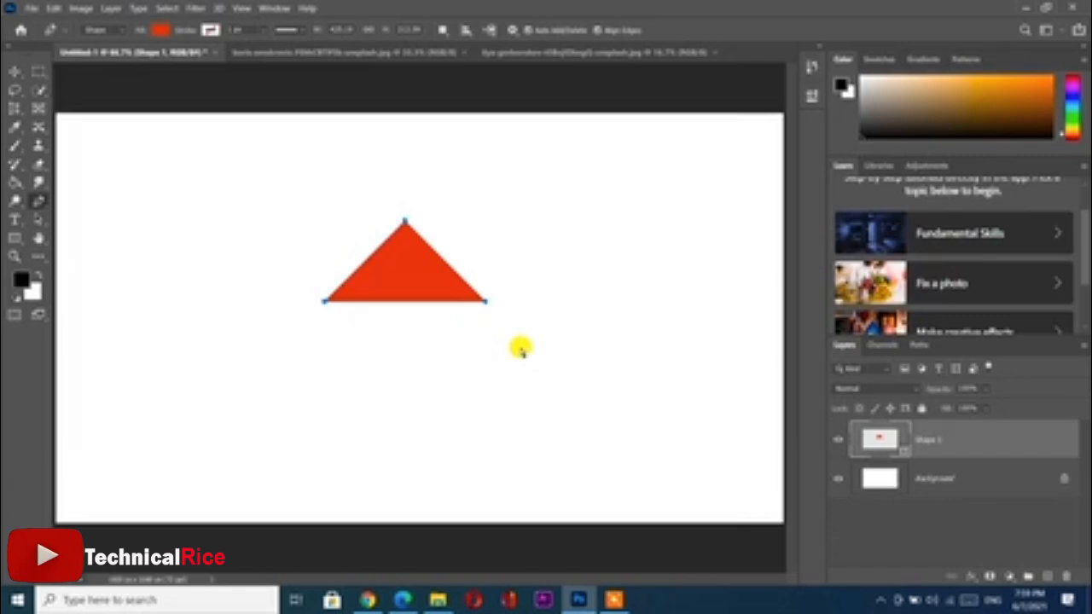
key(Delete)
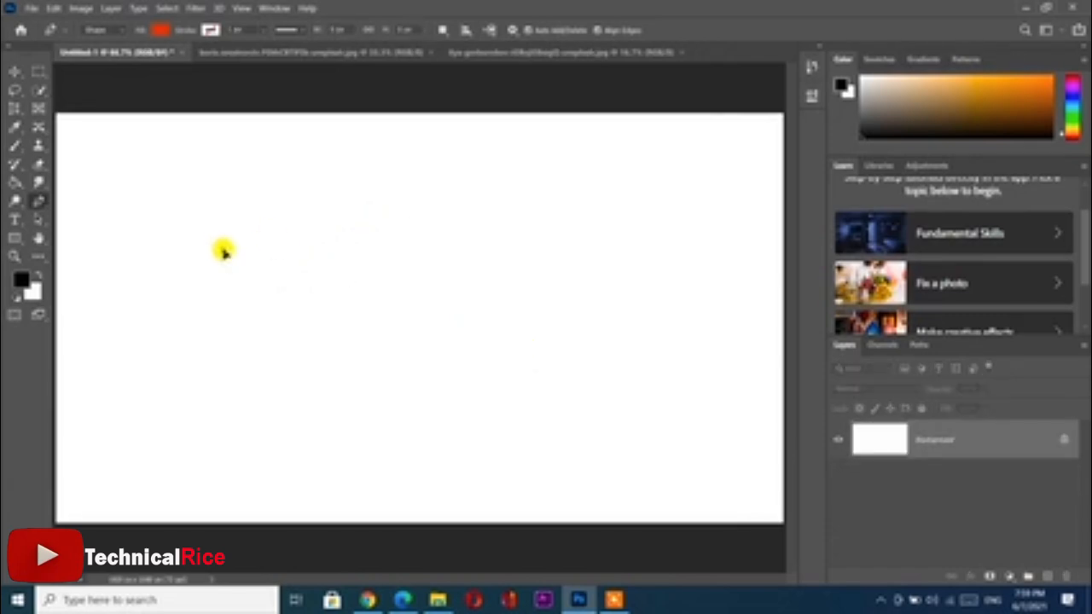
Draw a straight-edged three-point shape with a horizontal base and a corner rising at its right end, and undo it
click(223, 251)
click(505, 250)
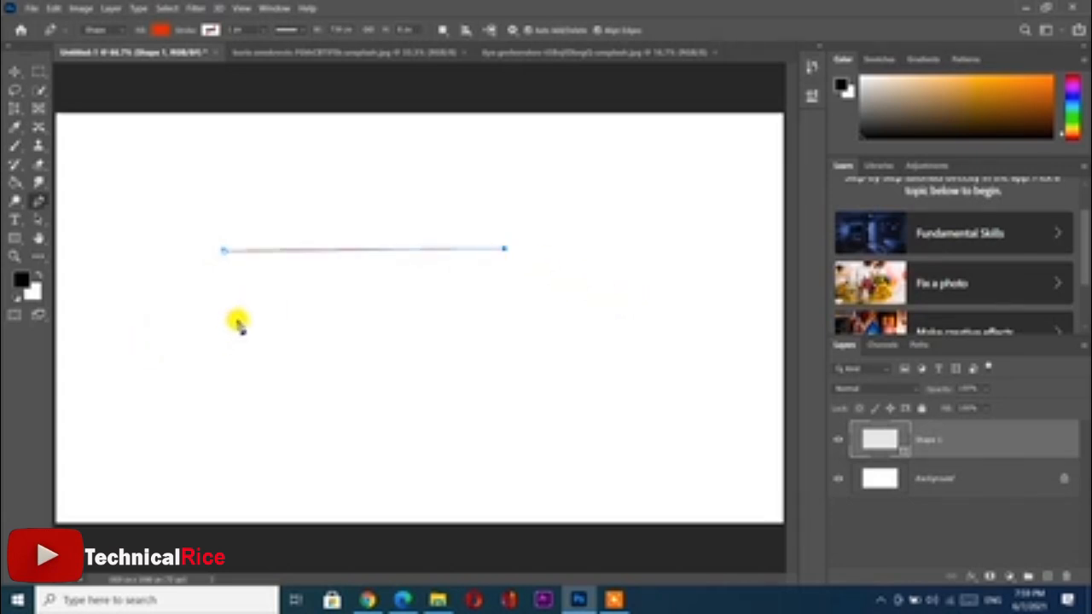
click(556, 160)
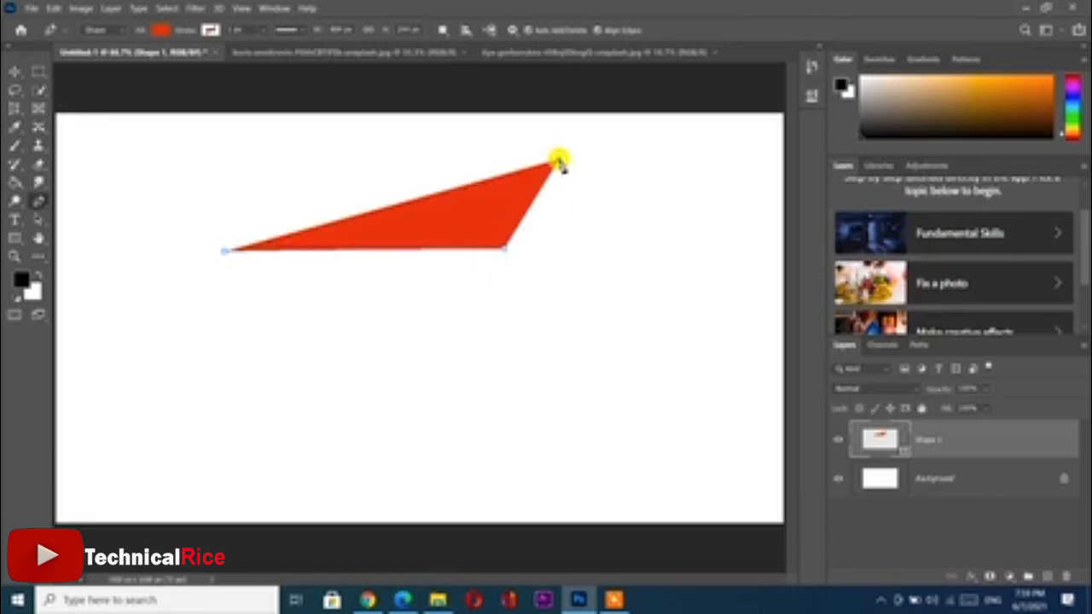
key(ctrl+z)
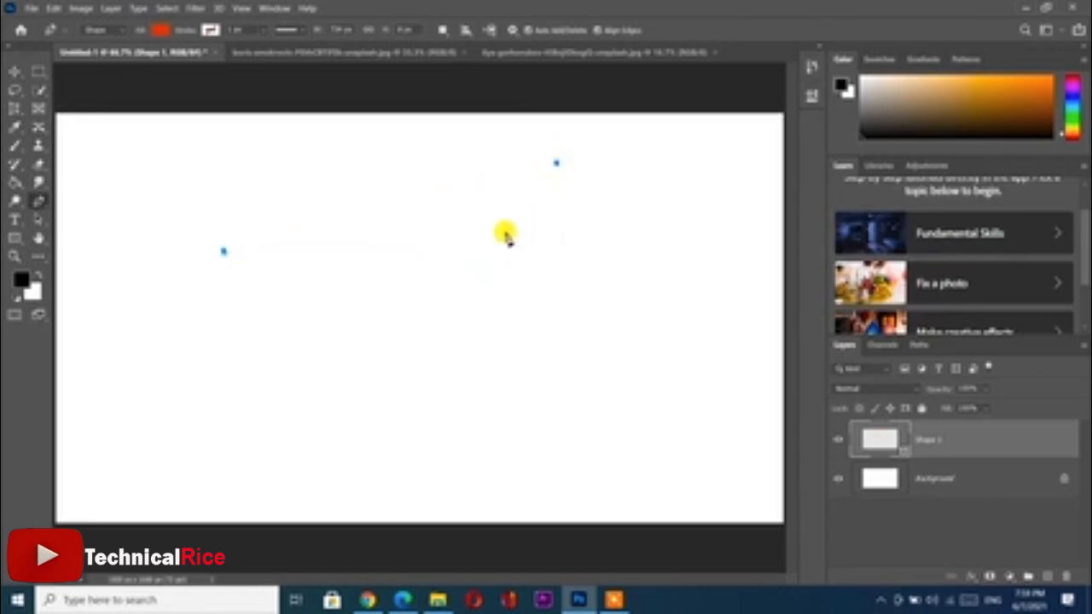
key(ctrl+z)
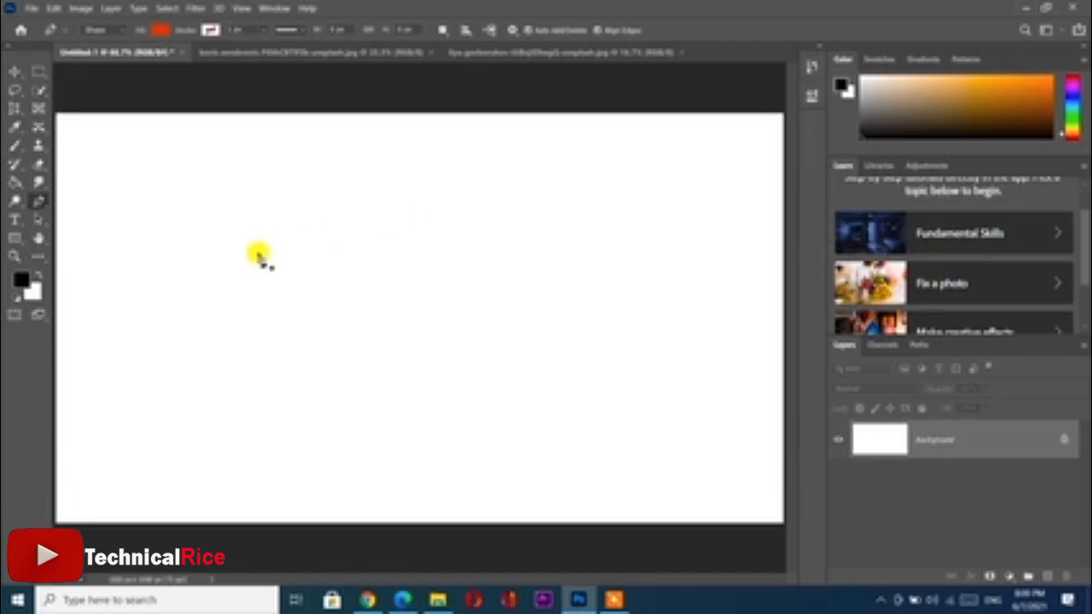
Draw an arched shape about 710 px wide and 115 px high, pulling direction handles from its second anchor point to curve the segment upward
click(246, 247)
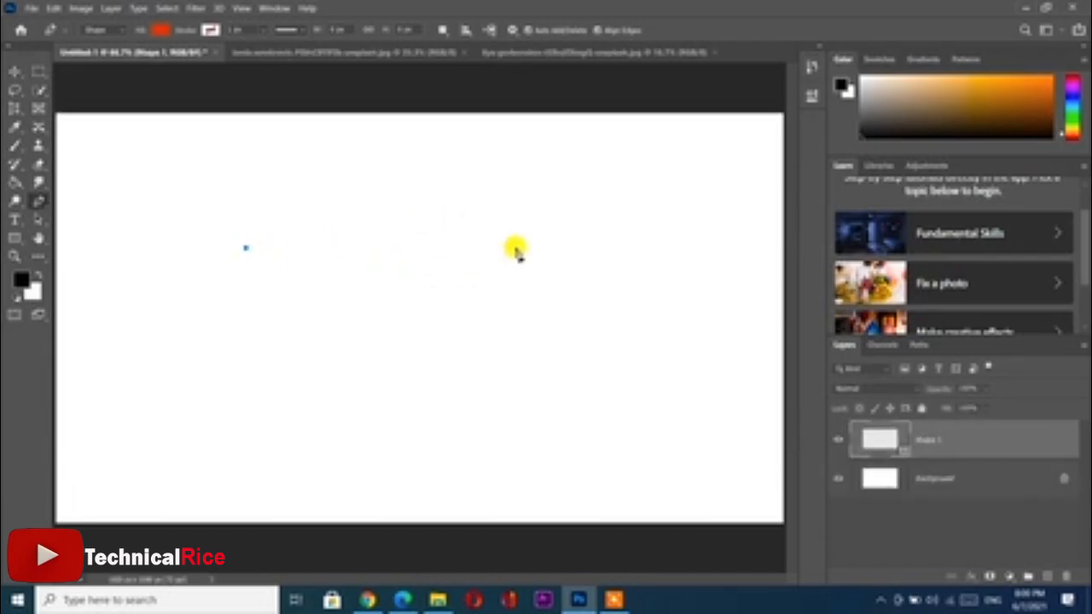
click(516, 248)
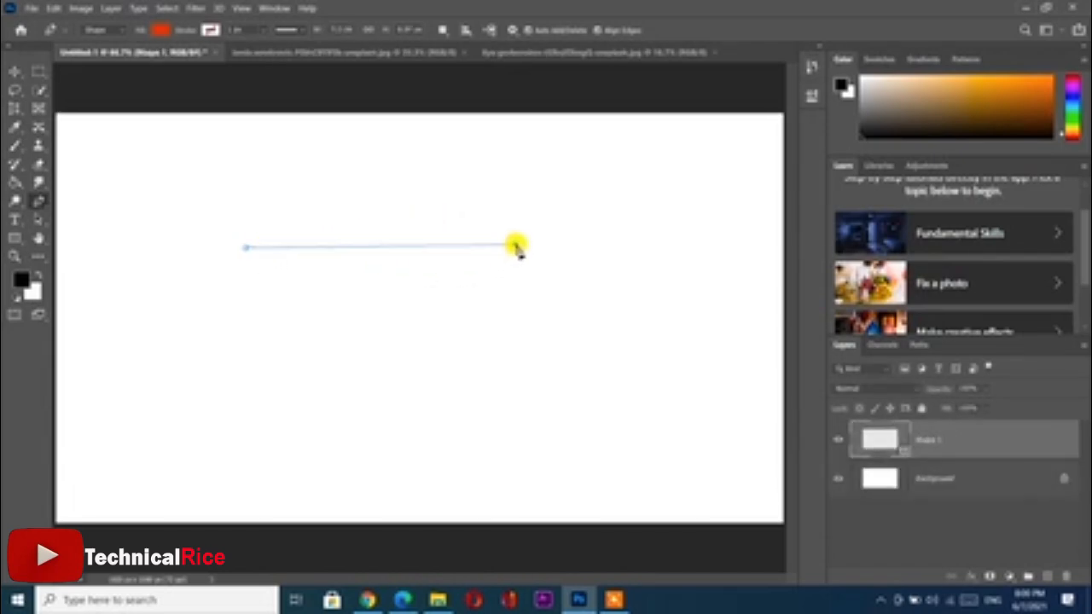
drag(516, 247, 666, 335)
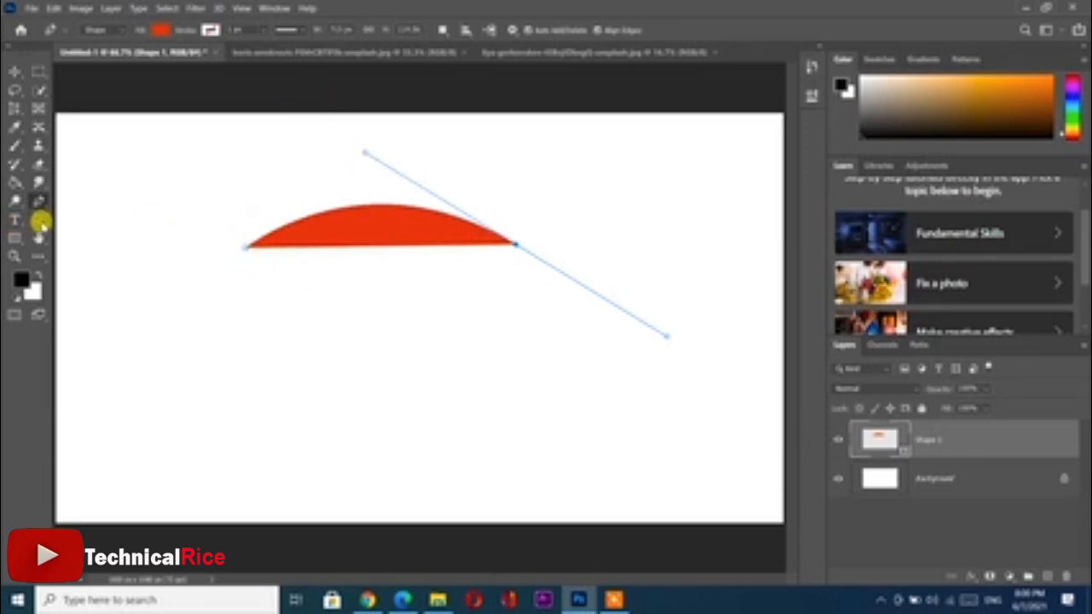
Reshape the arch with the Direct Selection Tool by moving the upper direction handle of its right anchor point horizontally toward that anchor
click(41, 223)
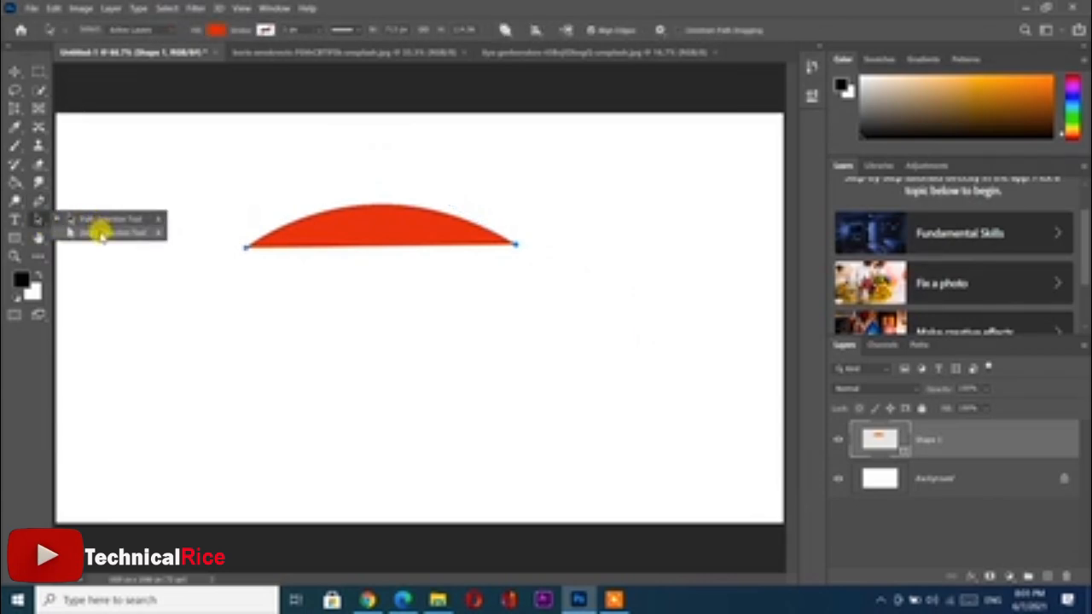
click(101, 236)
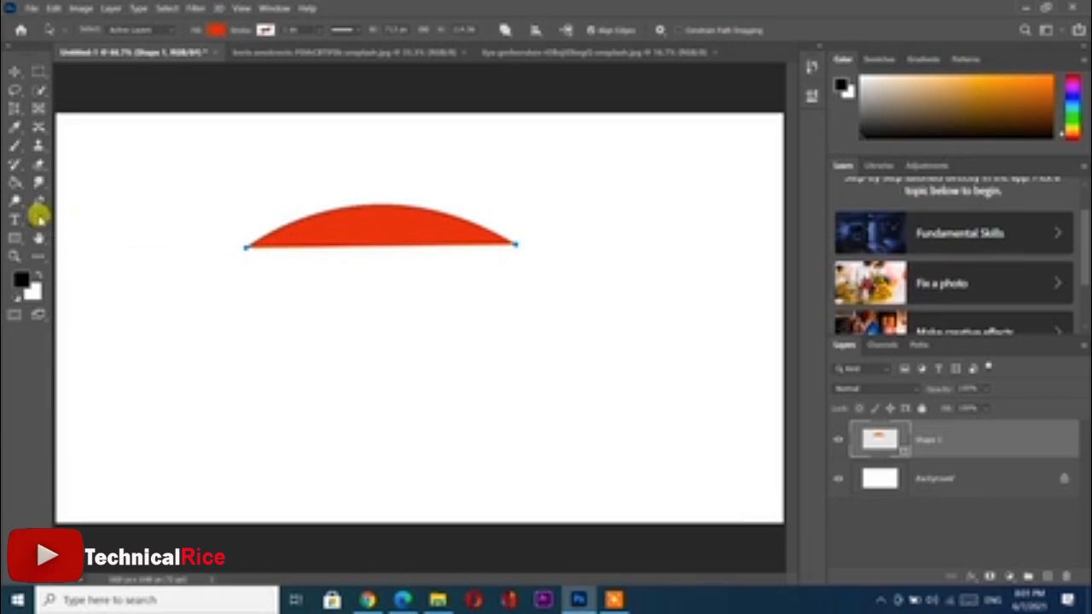
right_click(39, 222)
click(75, 232)
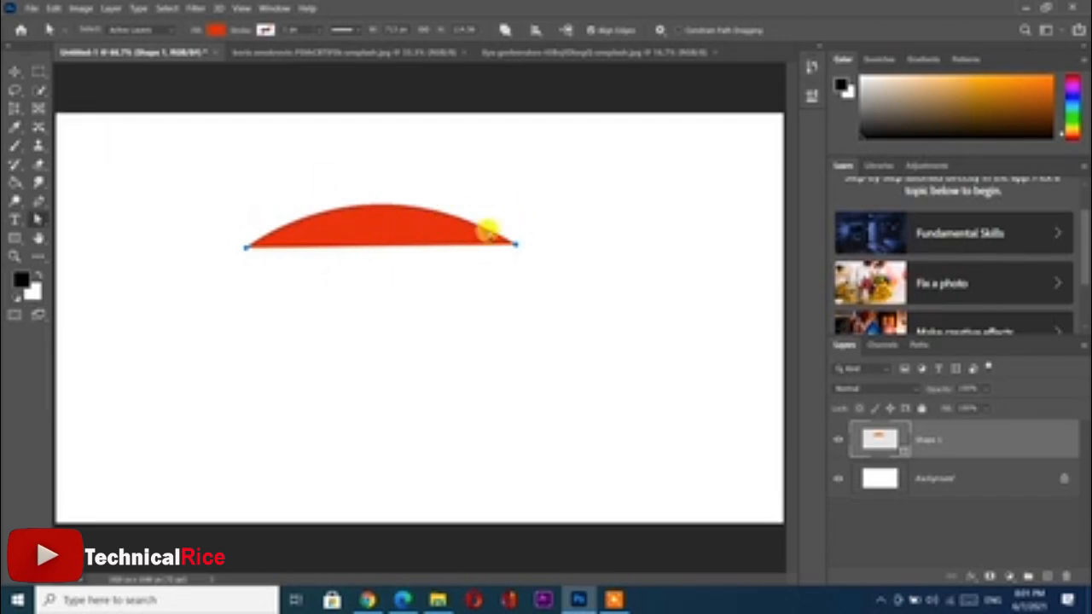
click(517, 246)
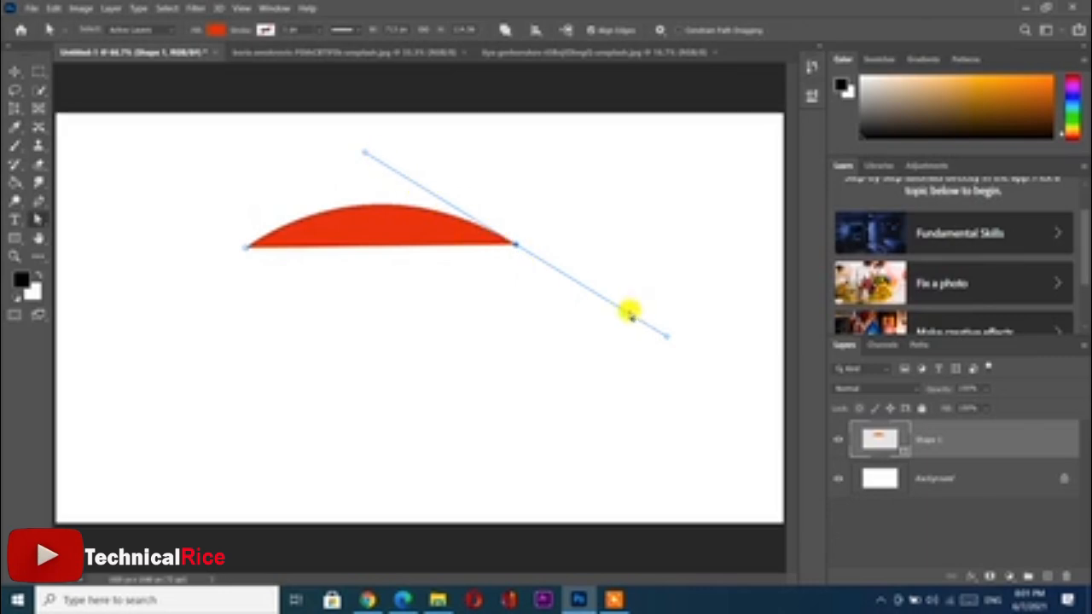
drag(364, 154, 465, 156)
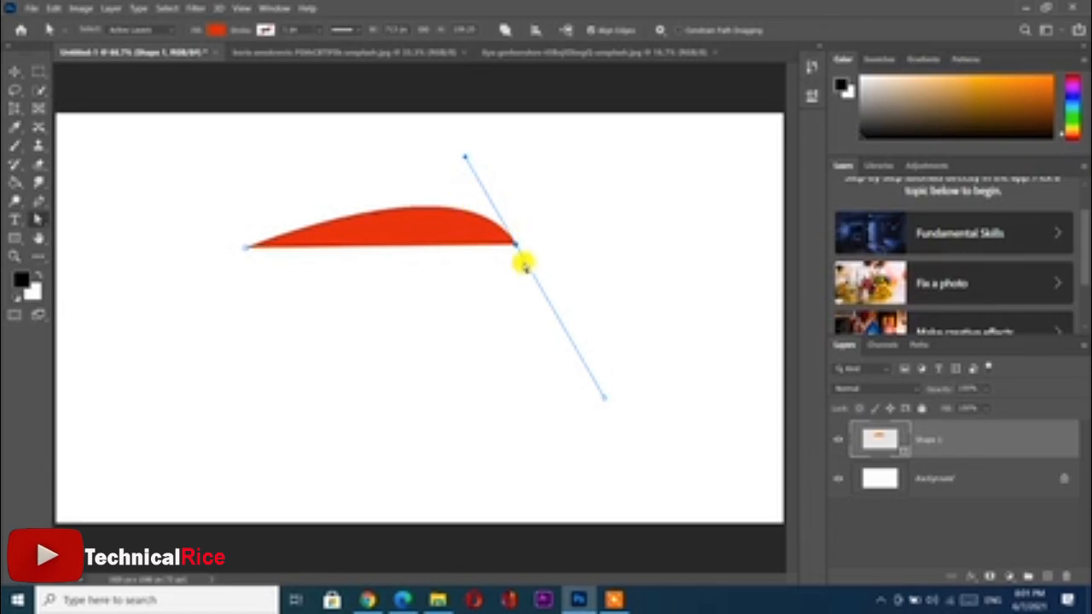
Undo the direction handle change and the whole arched shape, leaving only the background layer
key(ctrl+z)
key(ctrl+z)
key(ctrl+z)
key(ctrl+z)
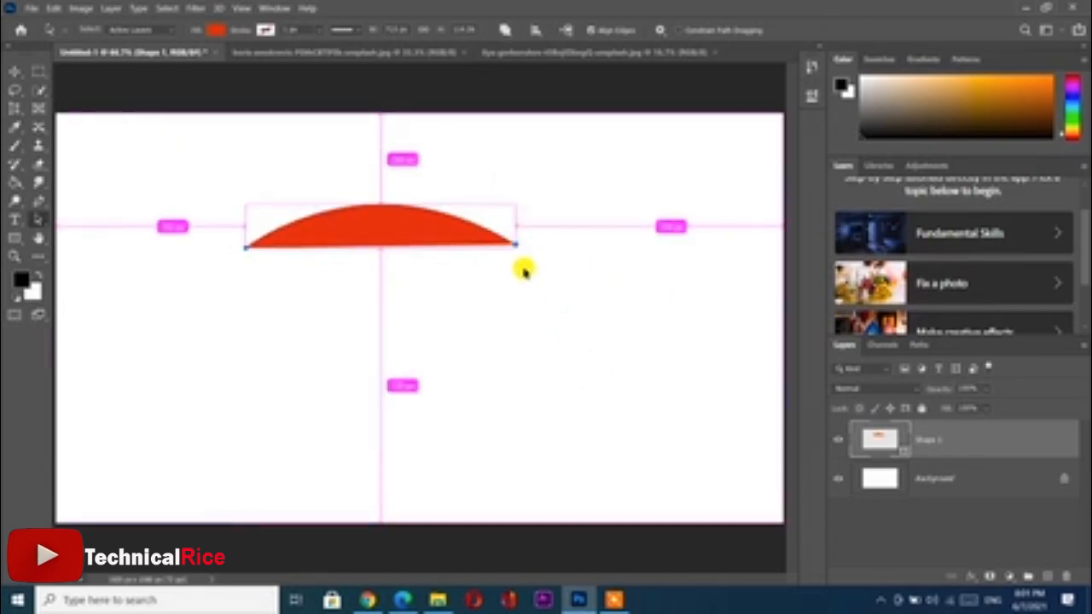
key(ctrl+z)
key(ctrl+z)
Draw a three-point wave about 1140 px wide with the Pen tool, pulling handles from the middle anchor, and undo its last segment
key(p)
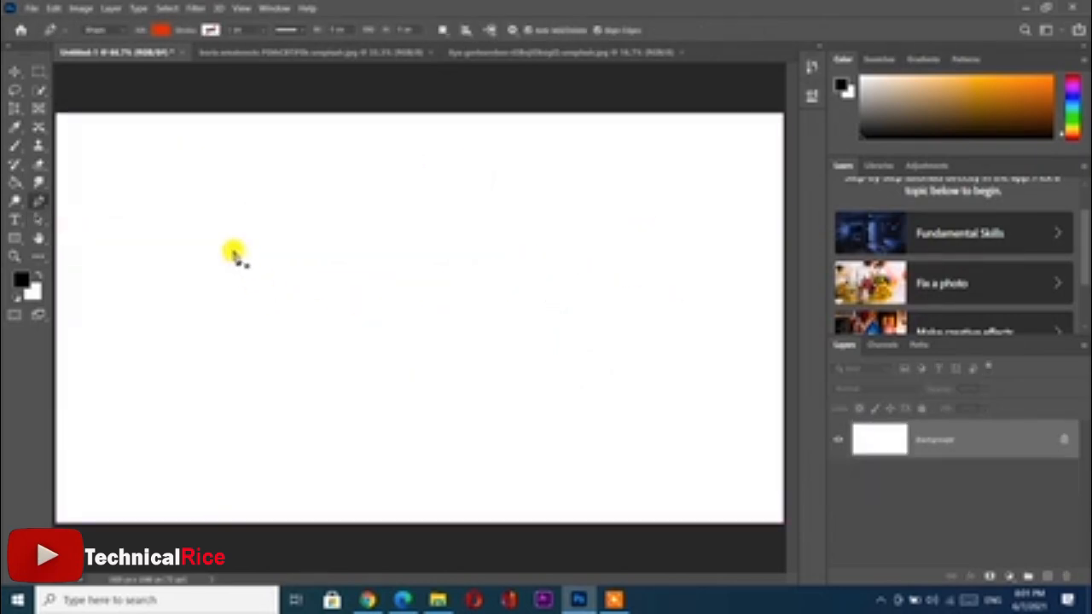
click(230, 246)
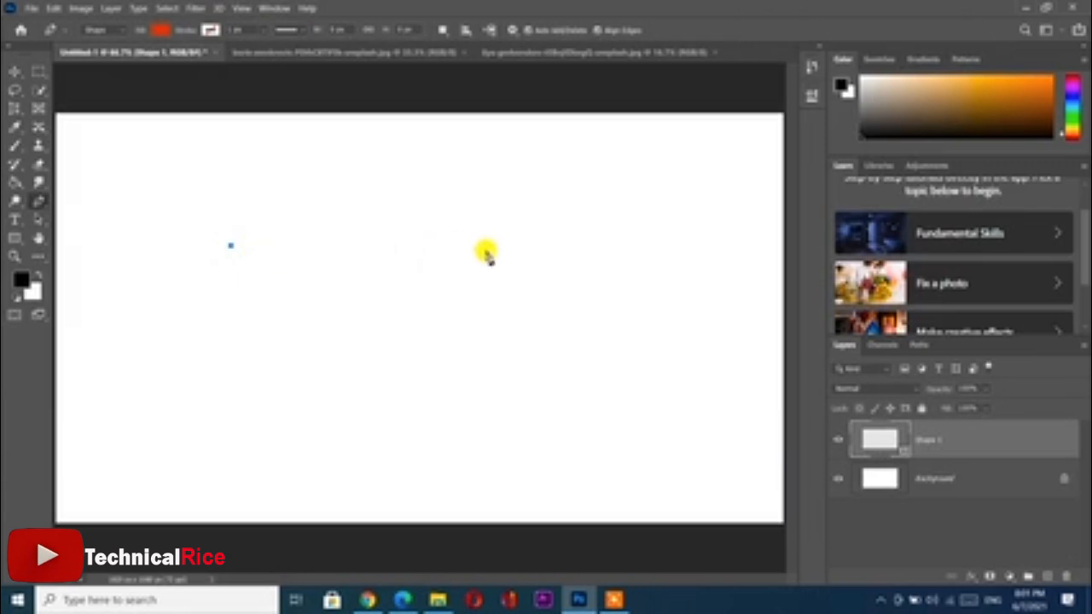
drag(485, 250, 630, 363)
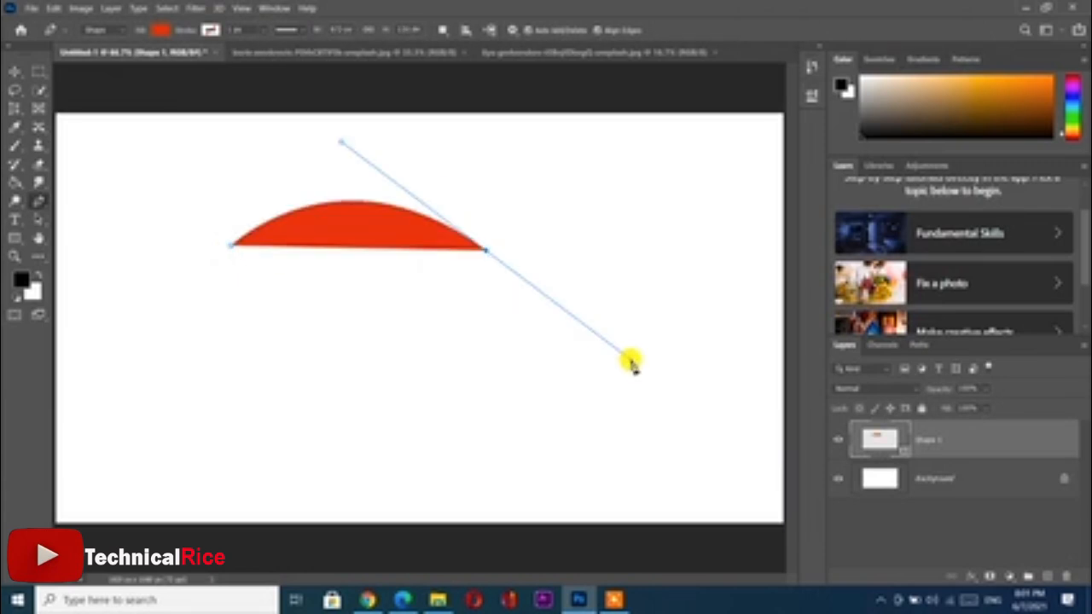
click(662, 248)
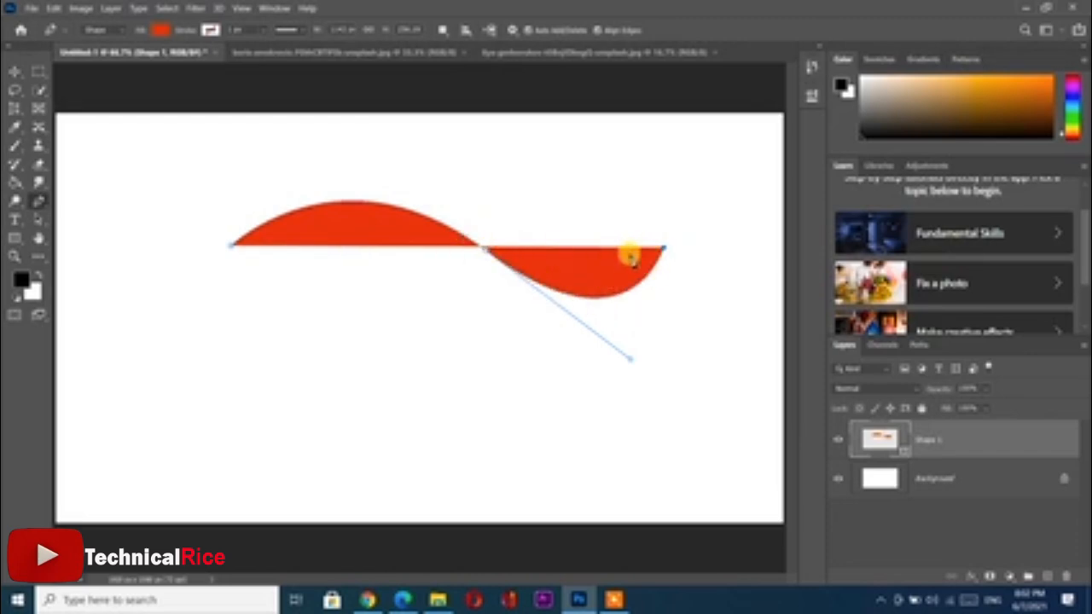
key(ctrl+z)
drag(636, 256, 508, 266)
key(ctrl+z)
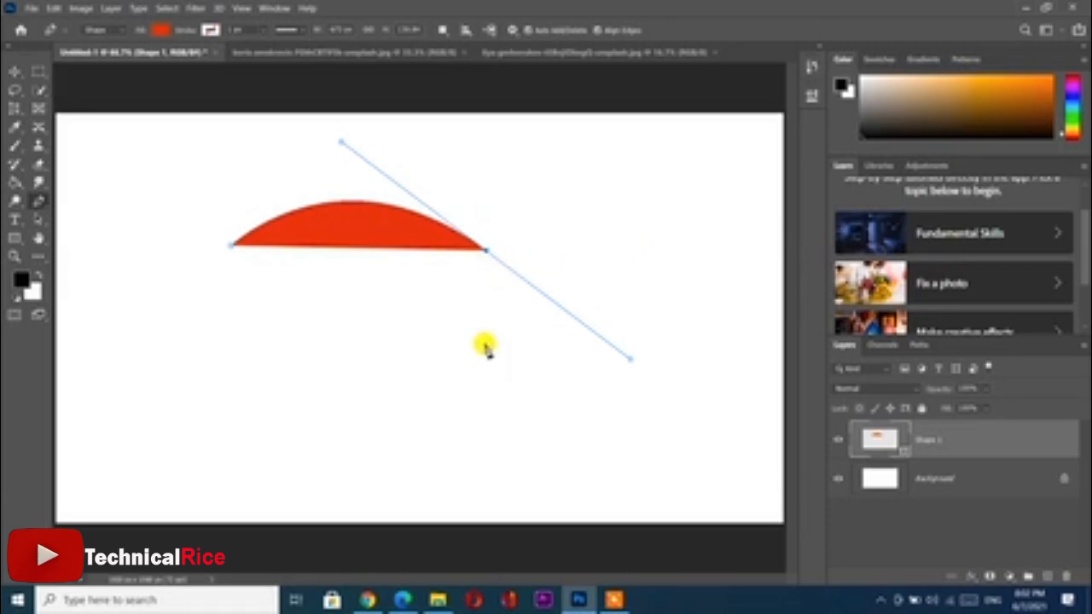
Remove the outgoing direction handle from the arch's right anchor, add a straight segment to a corner below the arch's left end, and undo it
alt+click(488, 255)
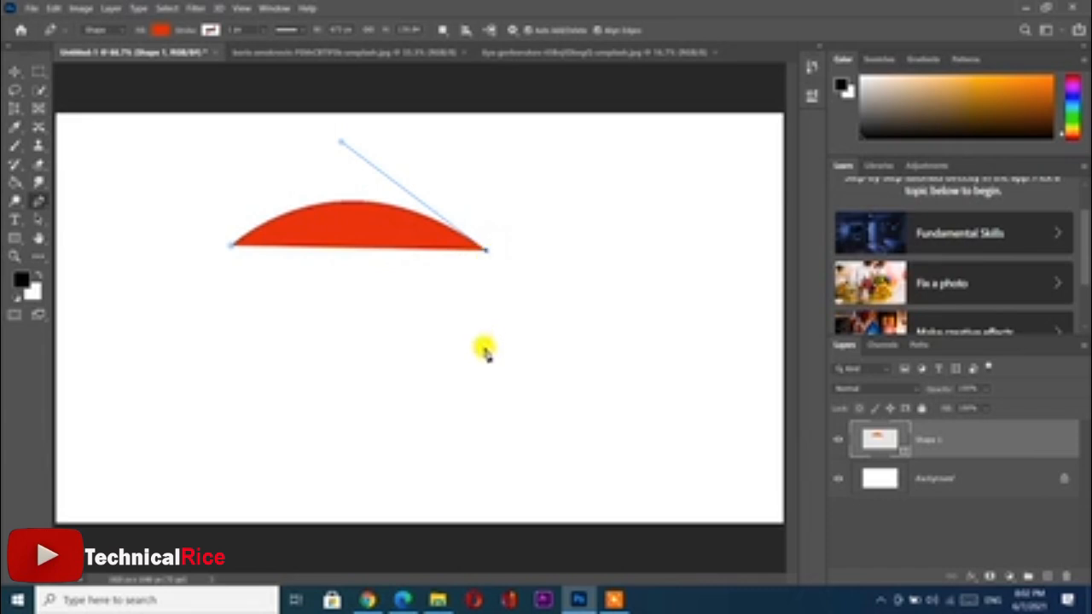
click(261, 370)
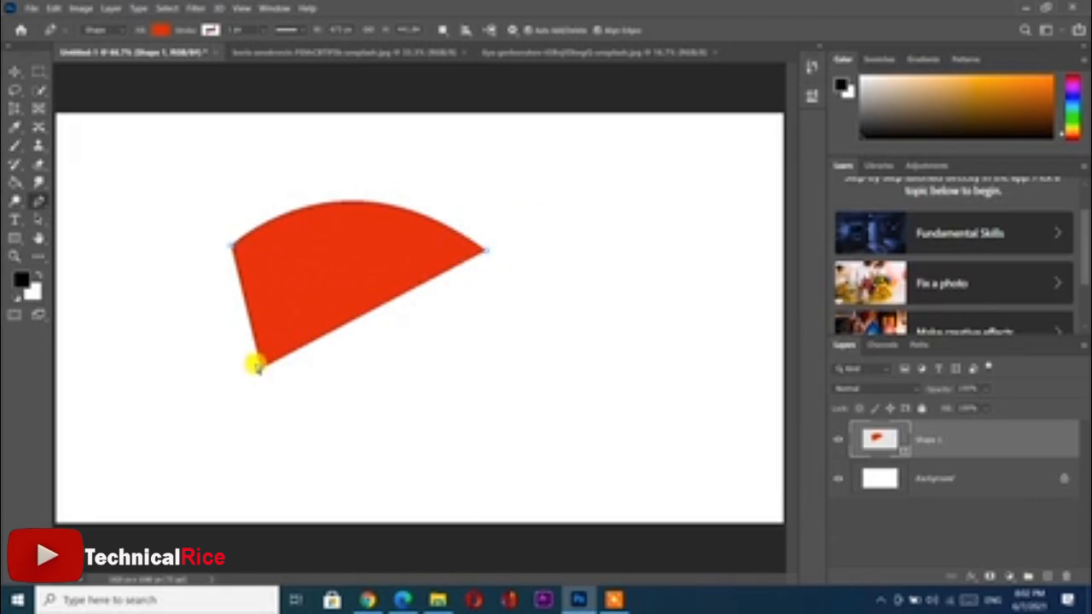
key(ctrl+z)
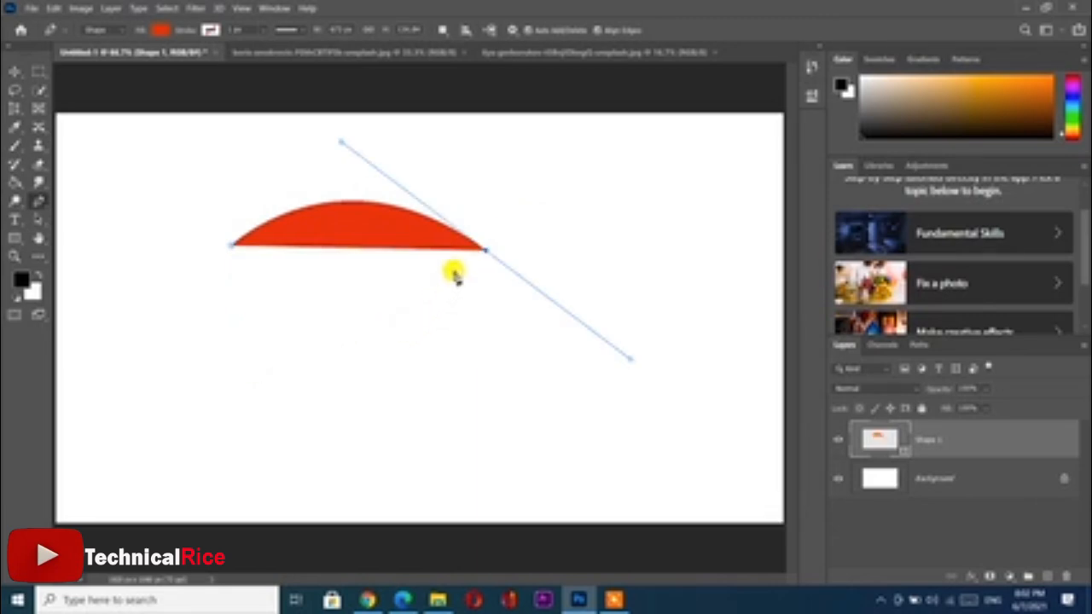
key(ctrl+z)
Redraw the arch, extend it into a wave with a straight edge dropping to a fourth point, and undo the whole shape
drag(476, 248, 613, 372)
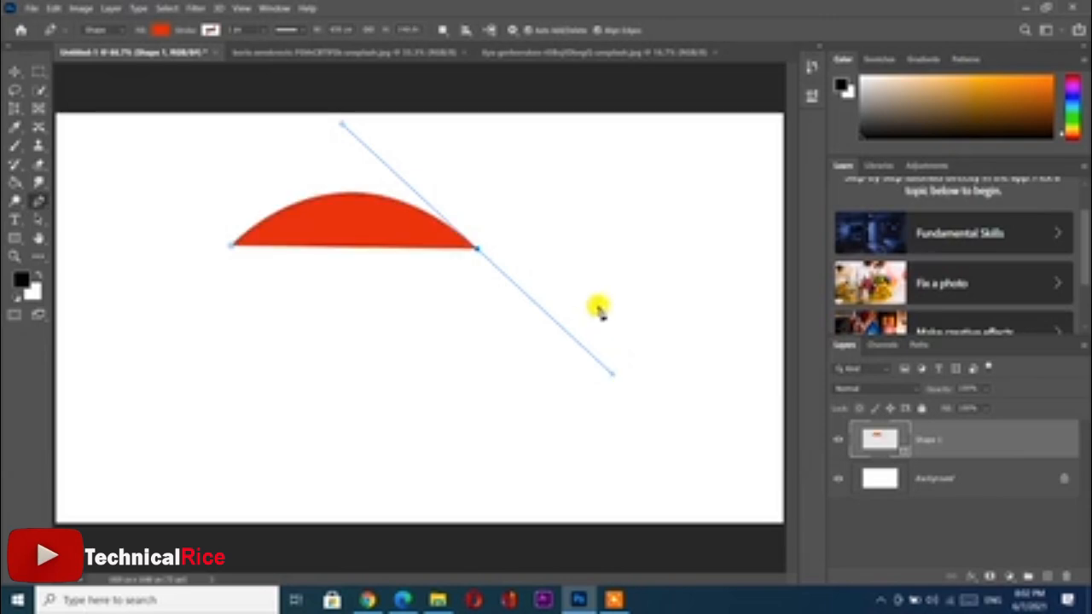
click(680, 222)
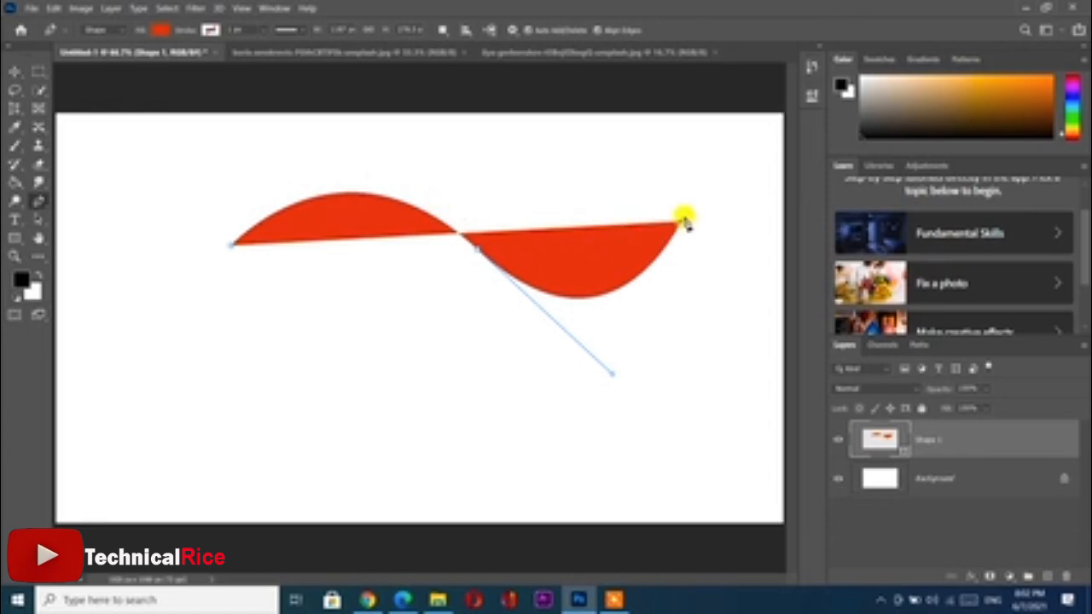
click(673, 453)
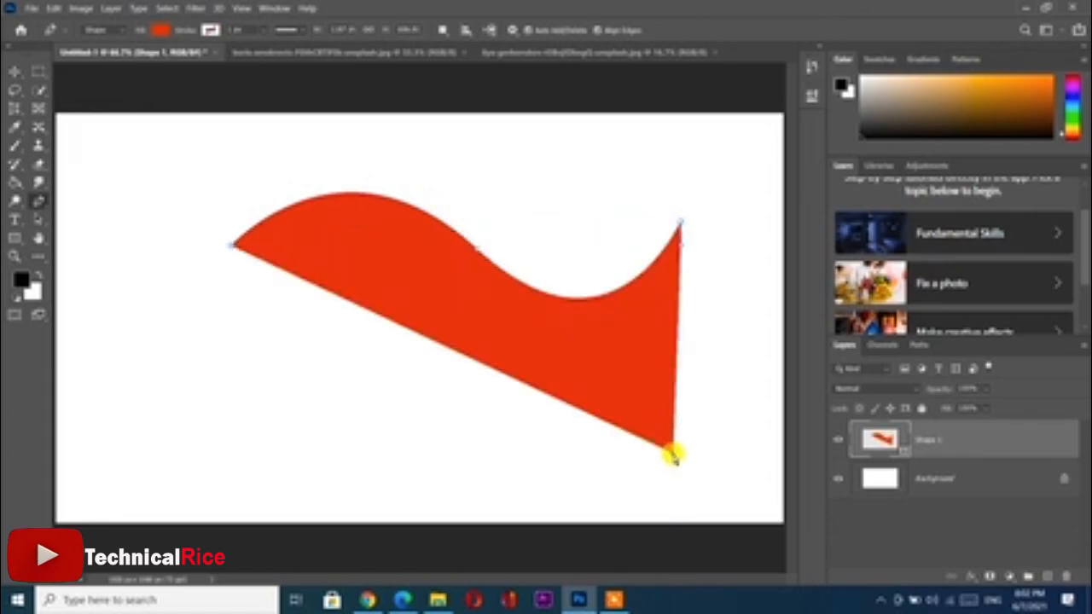
key(ctrl+z)
drag(684, 387, 679, 300)
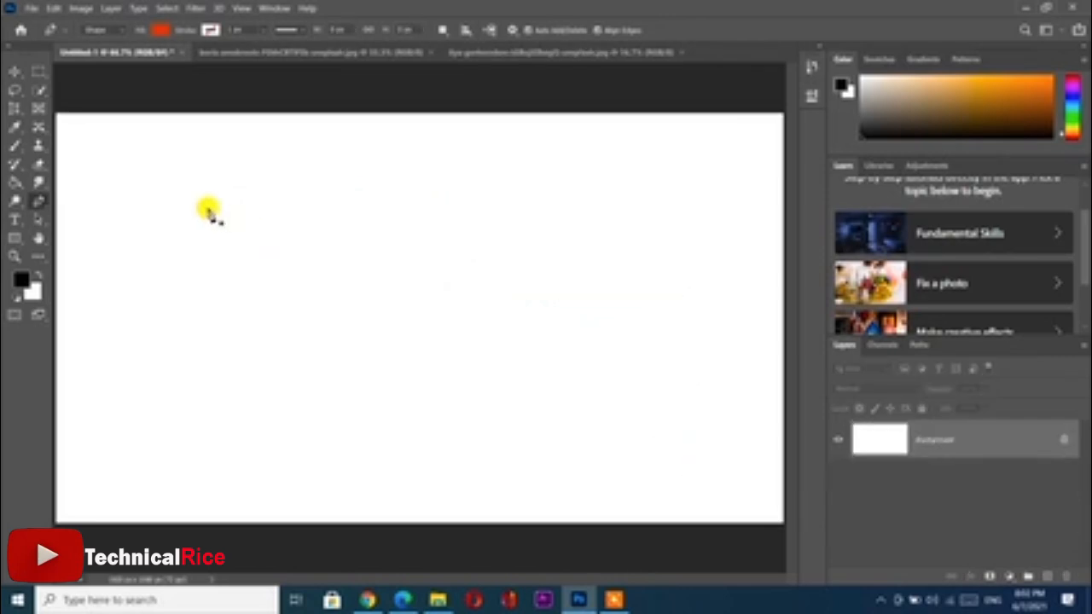
Draw an open straight-edged zigzag of five anchor points across the canvas, and undo it completely
click(207, 208)
click(458, 211)
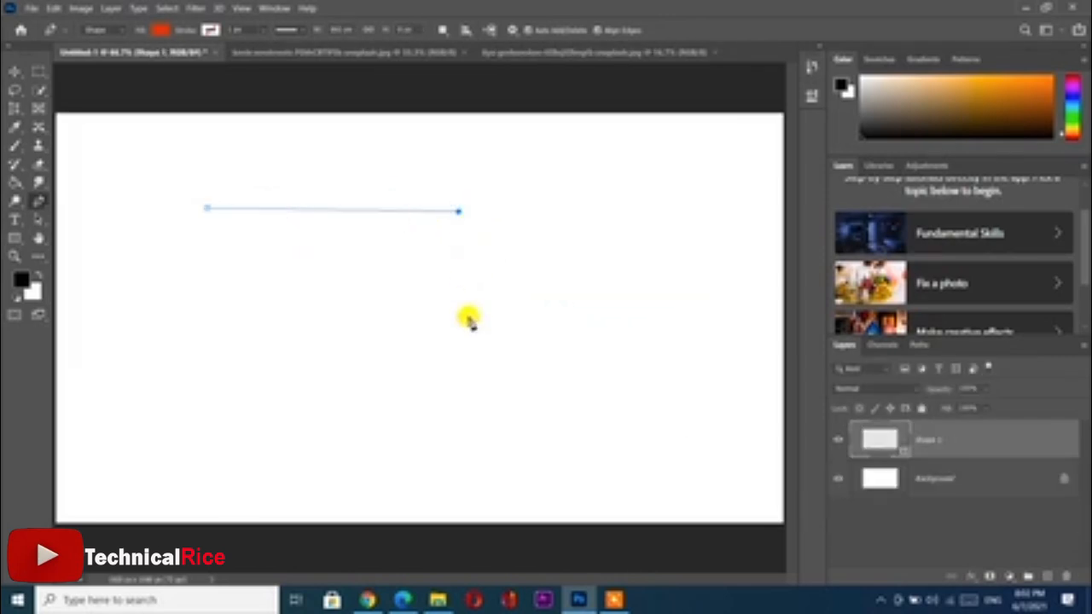
click(468, 356)
click(628, 357)
click(603, 225)
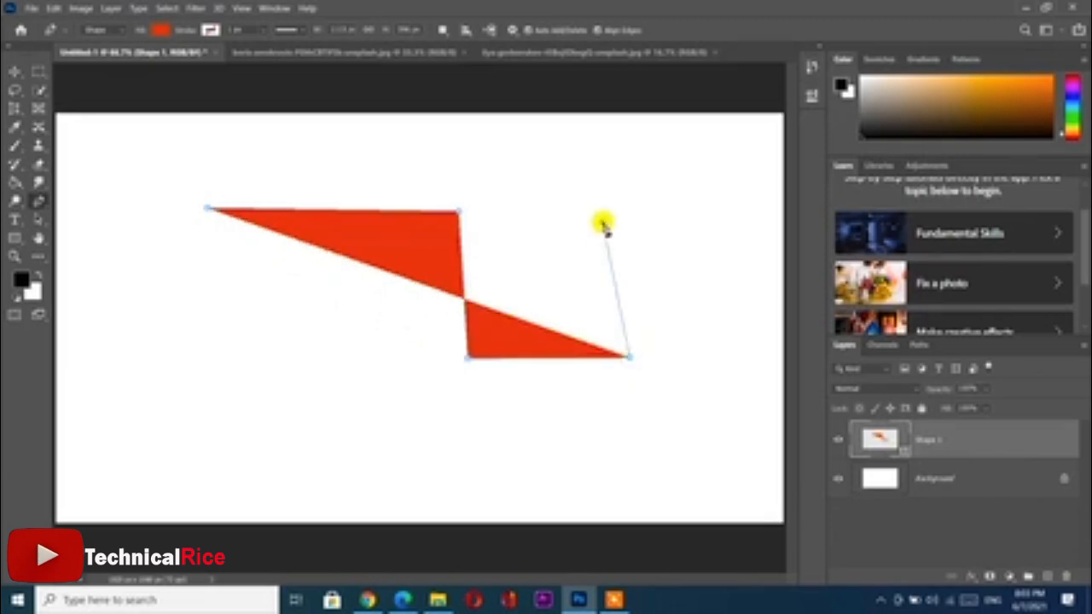
key(ctrl+z)
key(ctrl+z)
key(ctrl+z)
key(ctrl+z)
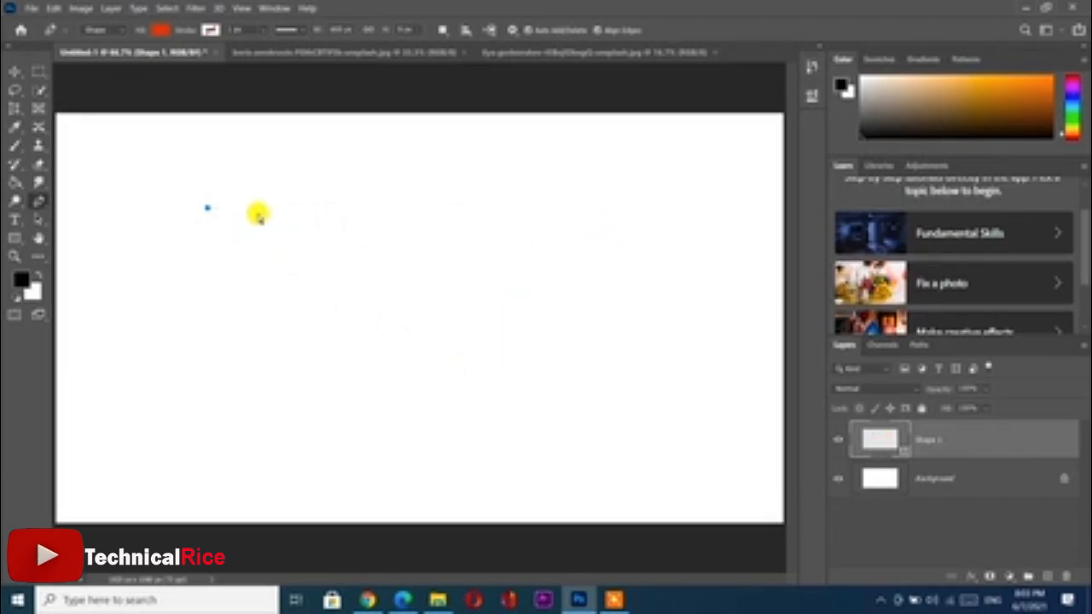
key(ctrl+z)
Draw a three-point wave about 1095 px wide and 218 px high with handles pulled from the middle anchor, and undo it
click(174, 205)
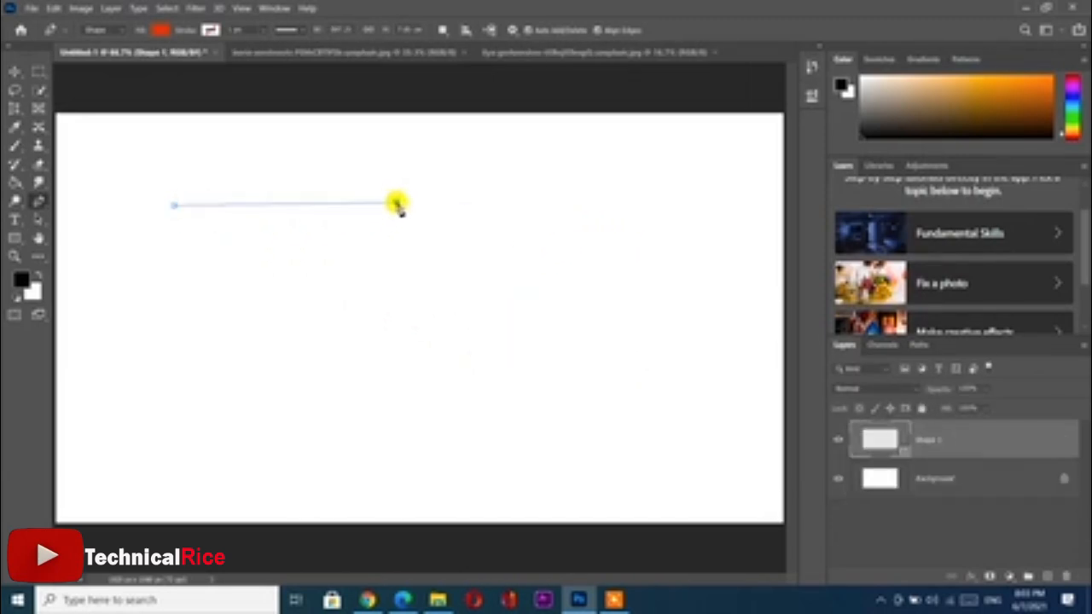
drag(396, 203, 547, 302)
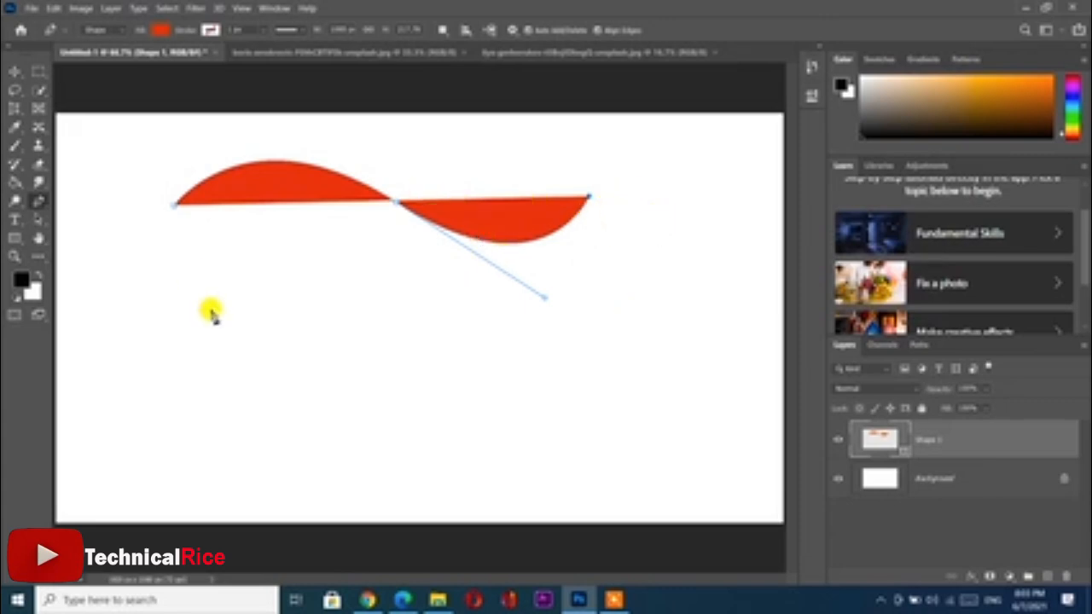
key(ctrl+z)
key(ctrl+z)
key(ctrl+z)
Draw an arch about 710 px wide, drop its outgoing handle to continue with three straight segments, and undo the whole shape
click(176, 230)
click(445, 232)
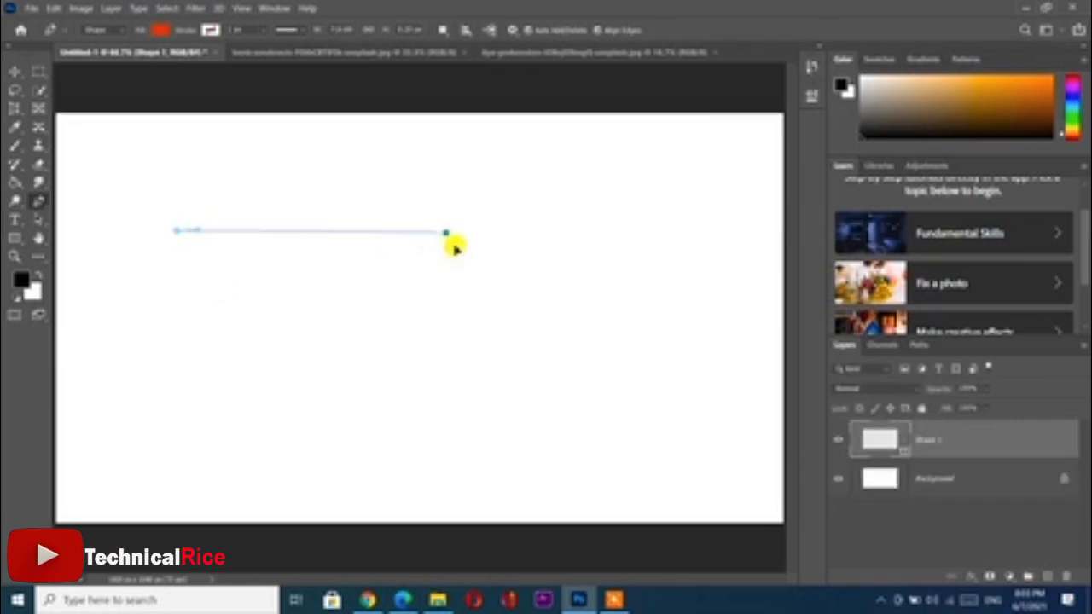
drag(455, 248, 569, 345)
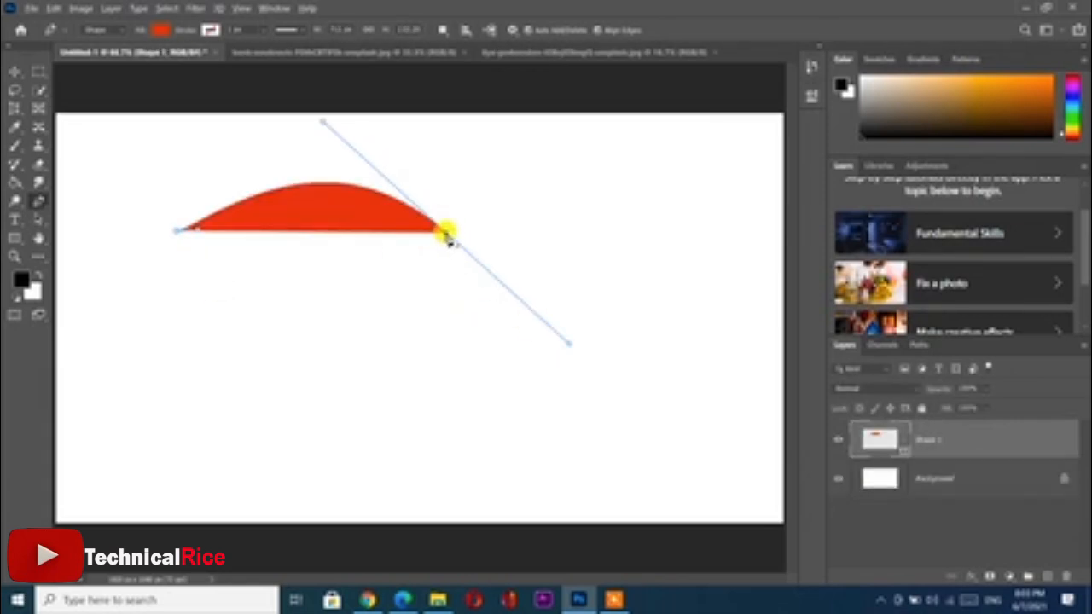
click(438, 355)
click(671, 339)
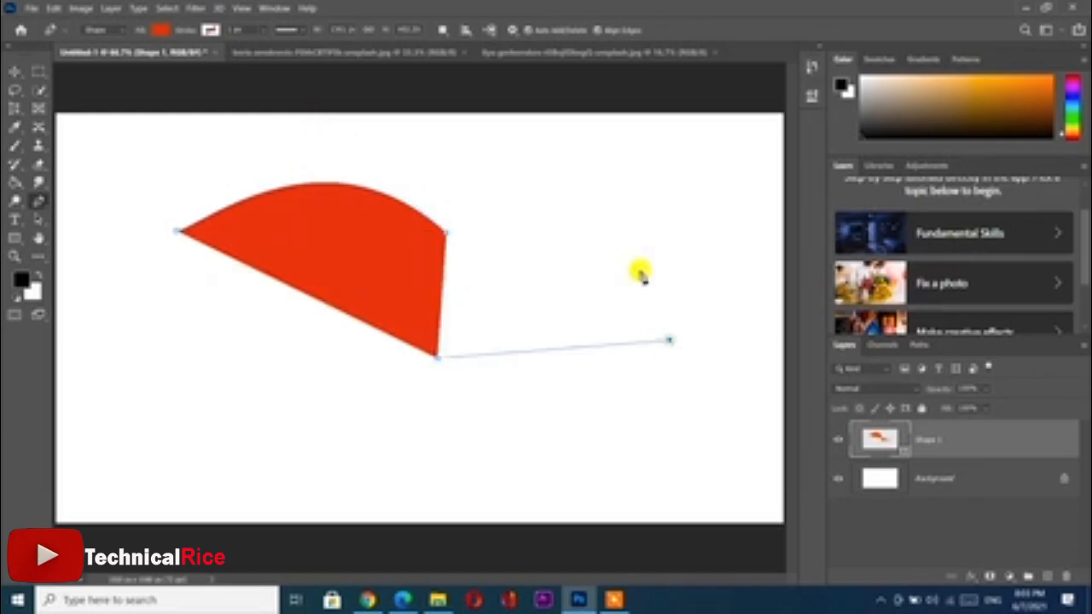
click(640, 242)
key(ctrl+z)
key(ctrl+z)
key(ctrl+z)
key(ctrl+z)
key(ctrl+z)
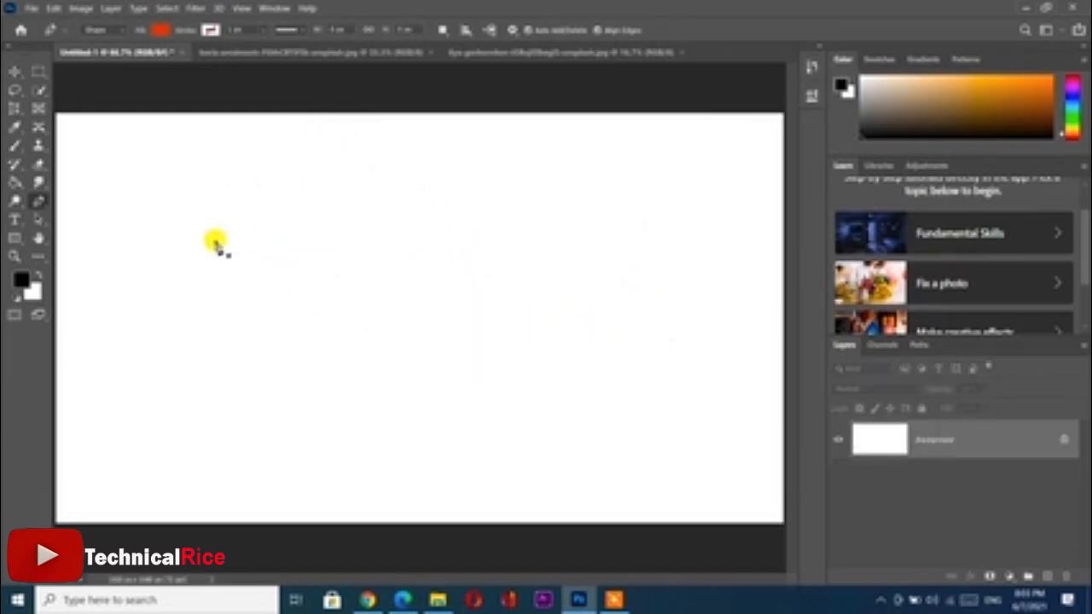
Draw a shallow arch about 810 px wide by pulling direction handles from its second anchor point, and undo it
click(244, 266)
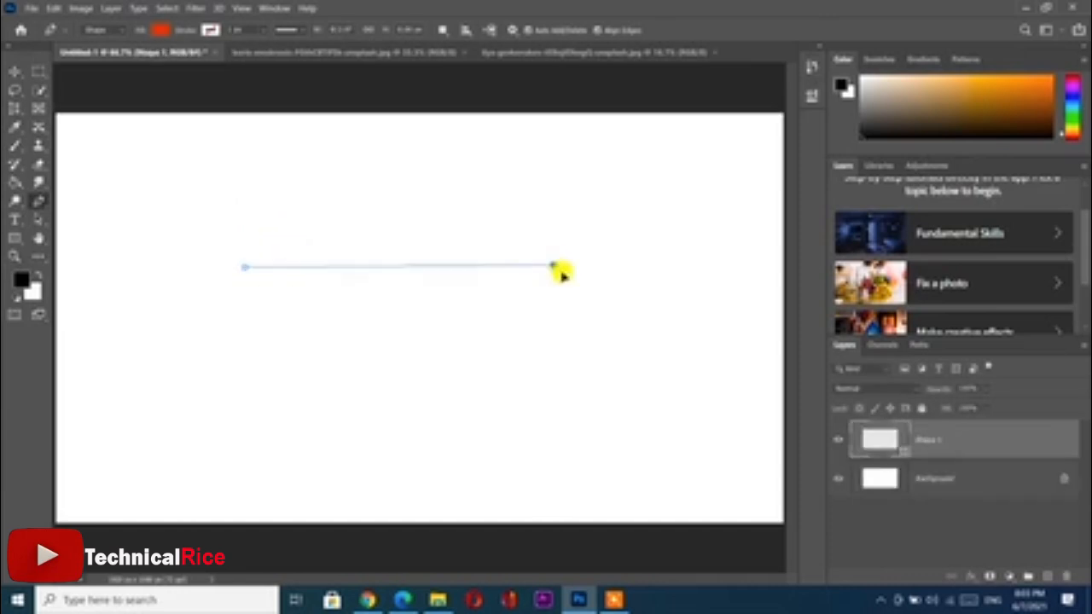
drag(552, 265, 715, 346)
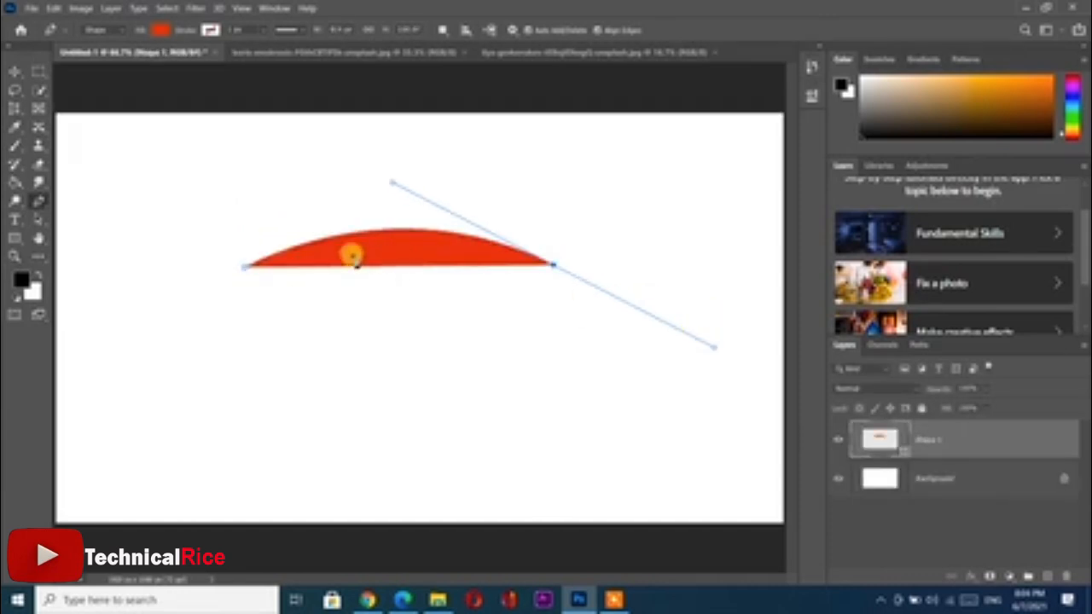
key(ctrl+z)
key(ctrl+z)
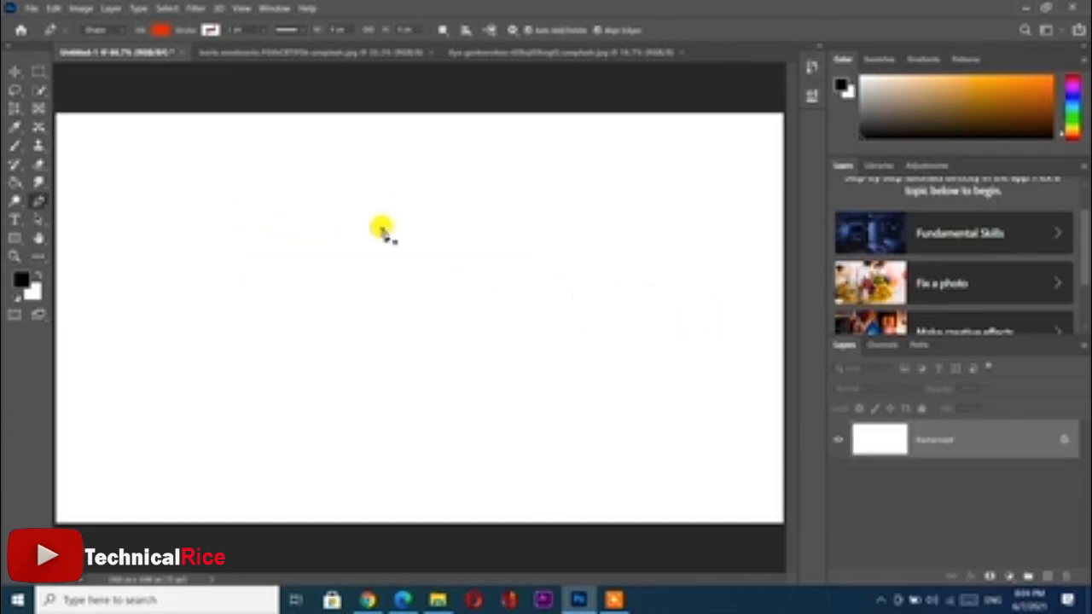
Draw a closed rectangle about 420 px wide and 254 px high from four straight-edged corner points
click(304, 237)
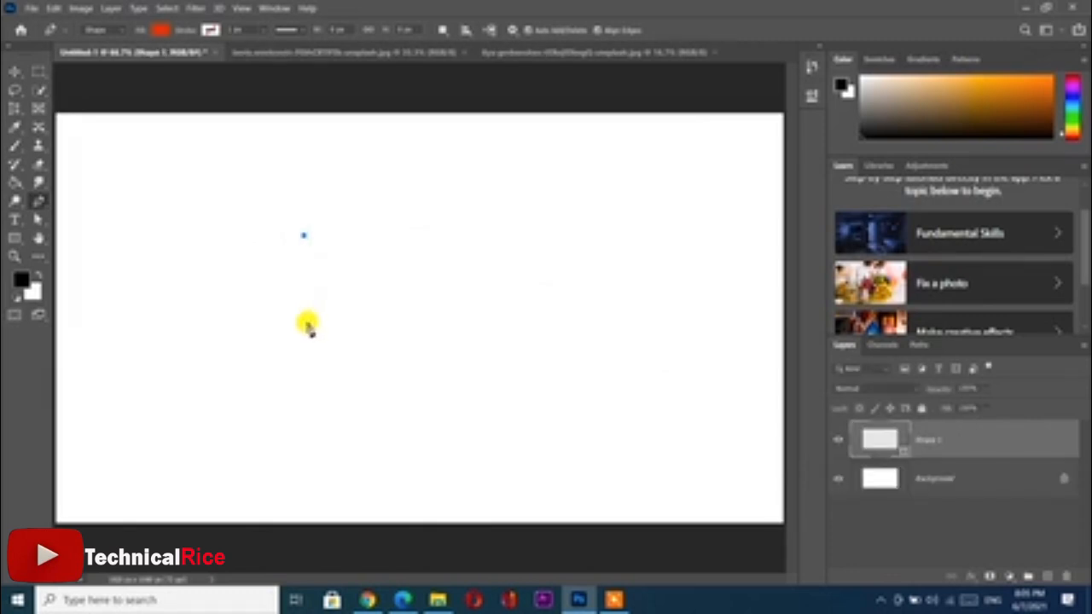
click(304, 331)
click(464, 331)
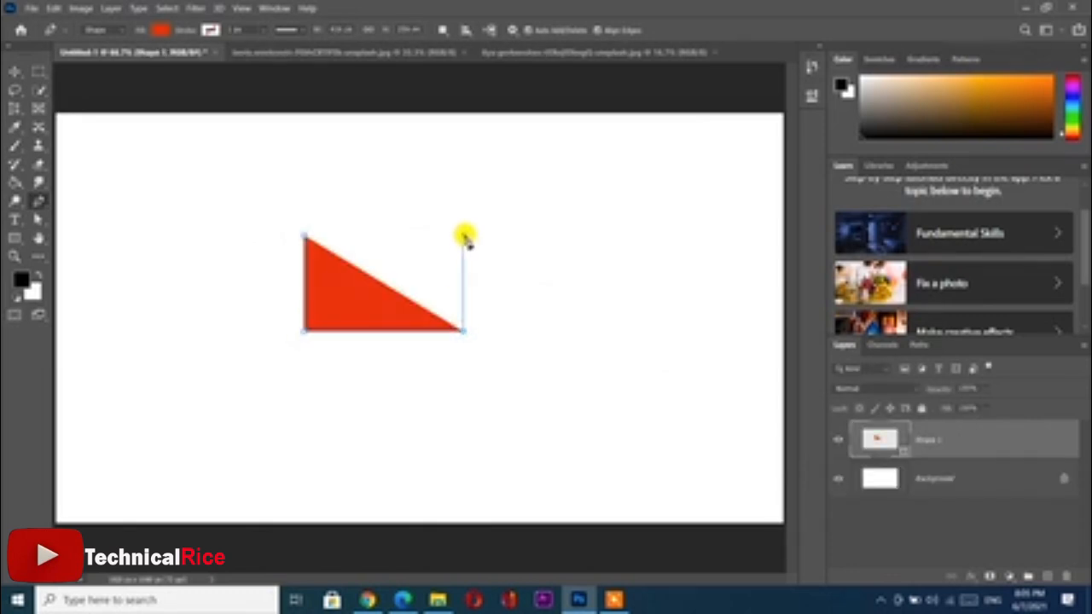
click(464, 235)
click(304, 237)
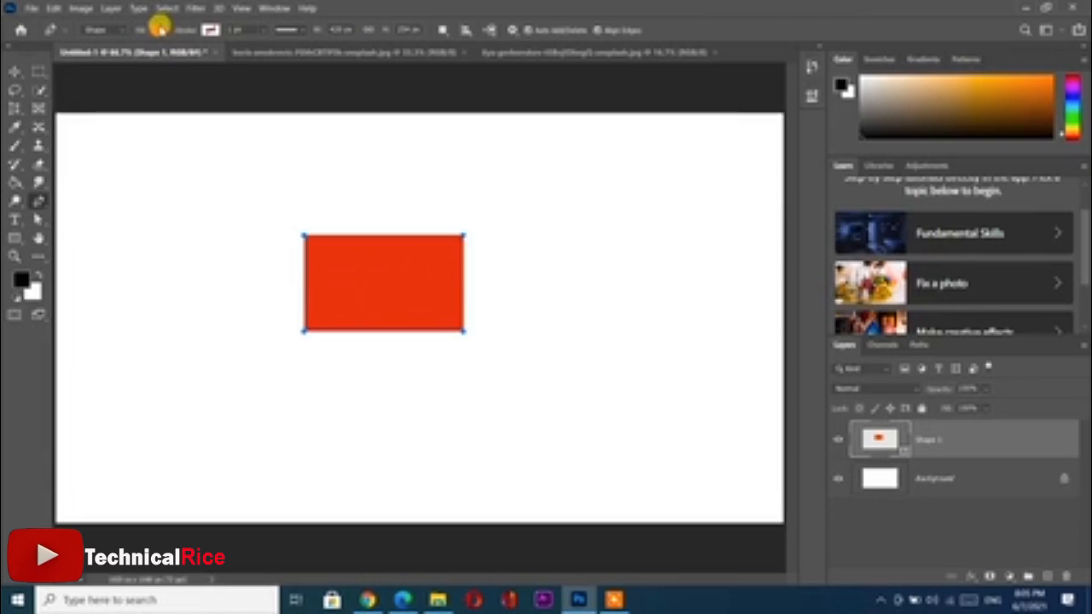
click(160, 28)
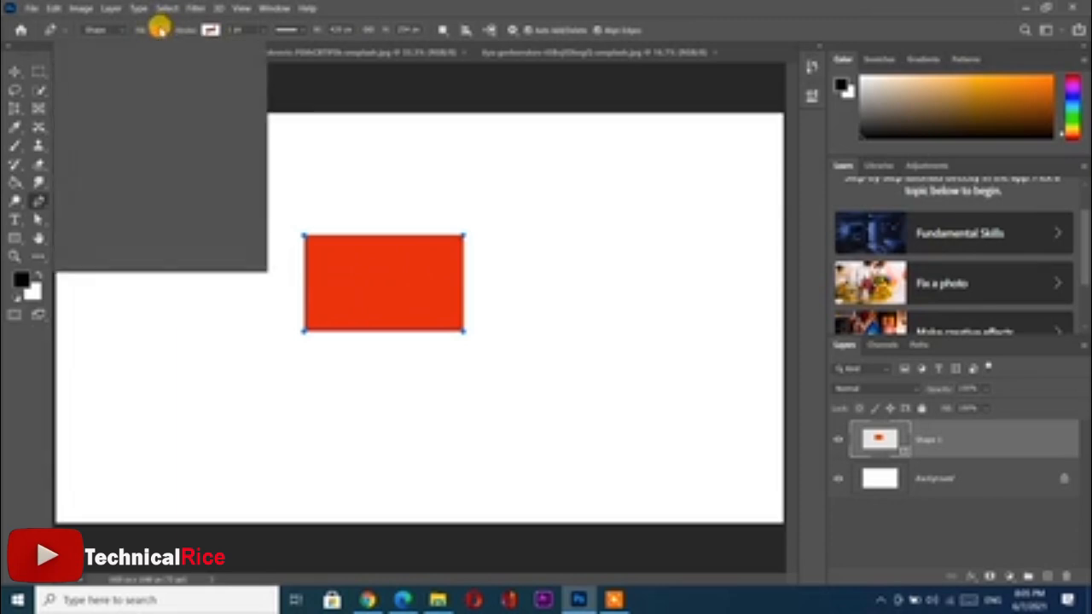
click(160, 28)
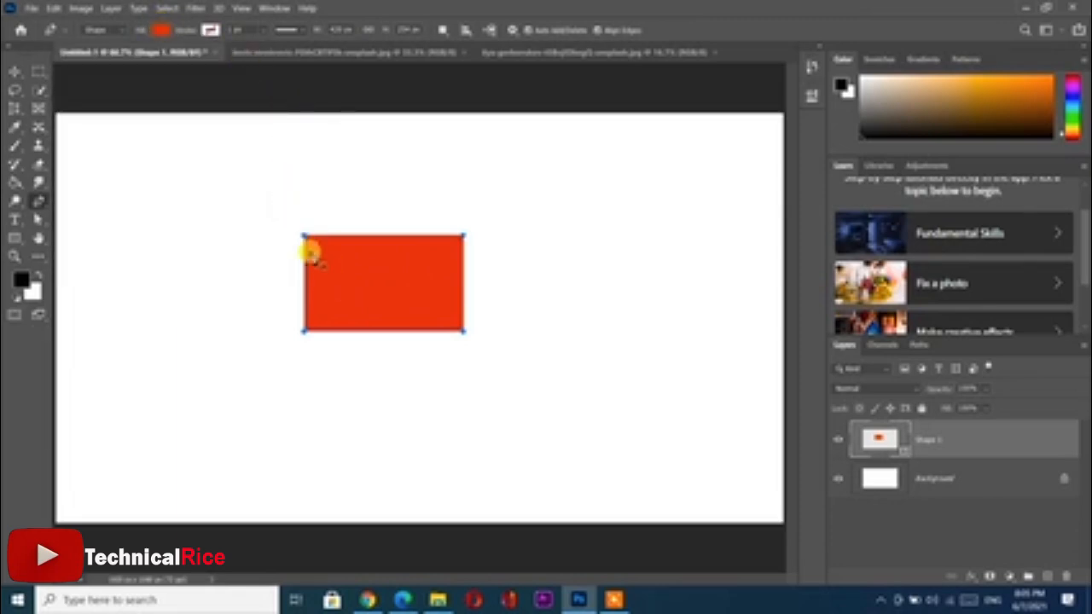
Examine the swatch folders available for the rectangle's fill, including RGB, CMYK, Grayscale and Pastel
click(158, 28)
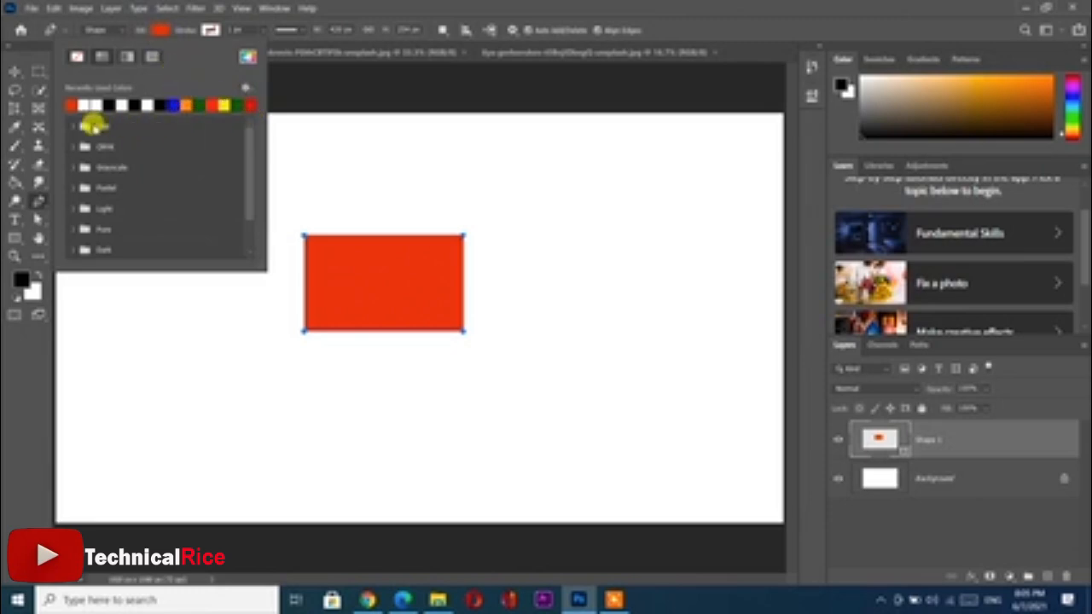
click(73, 126)
click(74, 126)
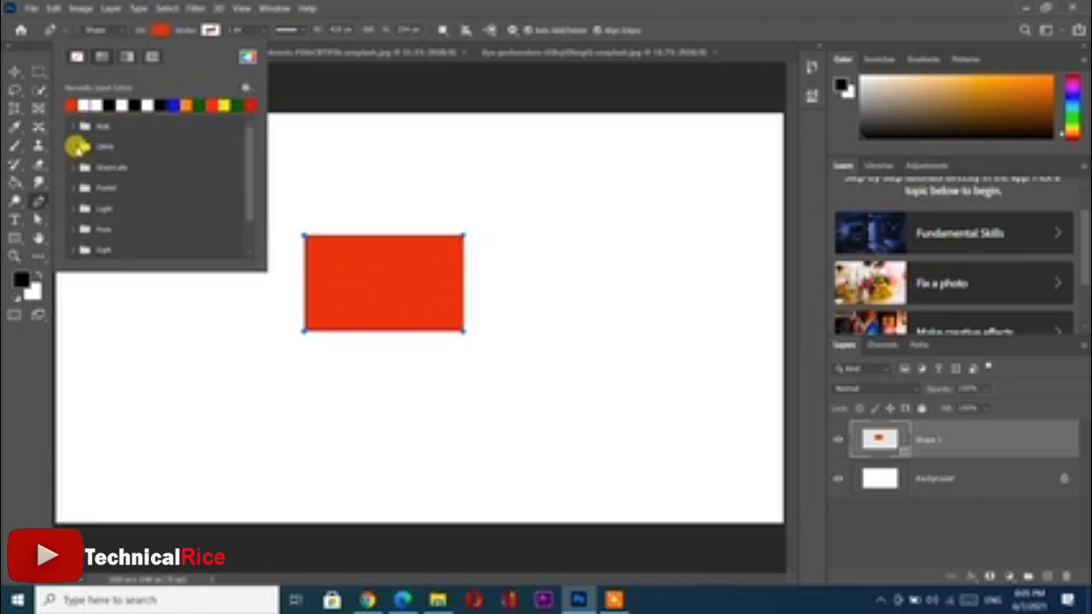
click(75, 146)
click(74, 147)
click(73, 167)
click(74, 167)
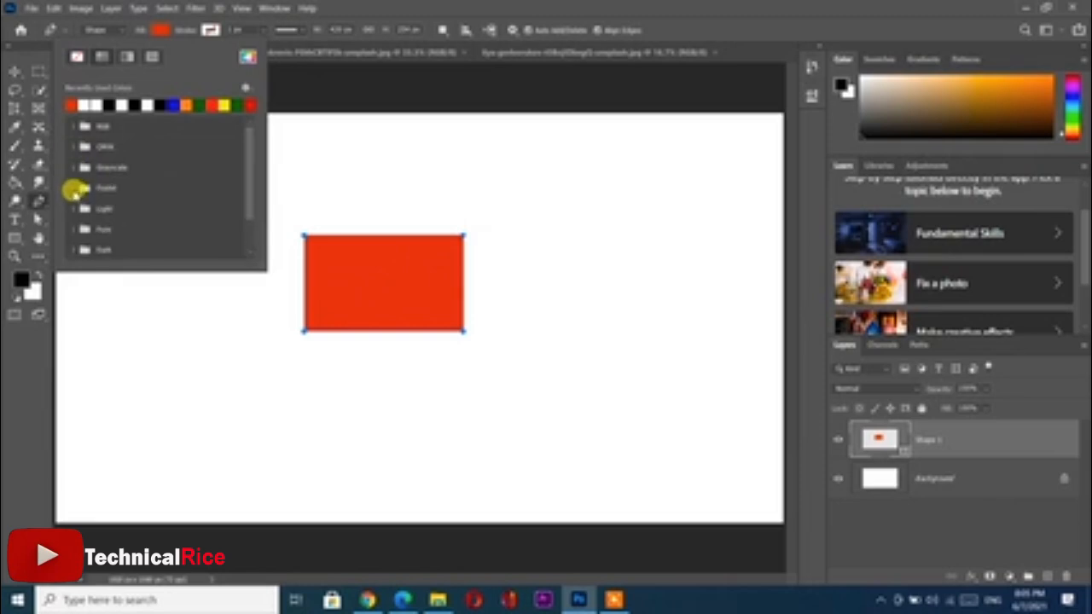
scroll(122, 219, down, 3)
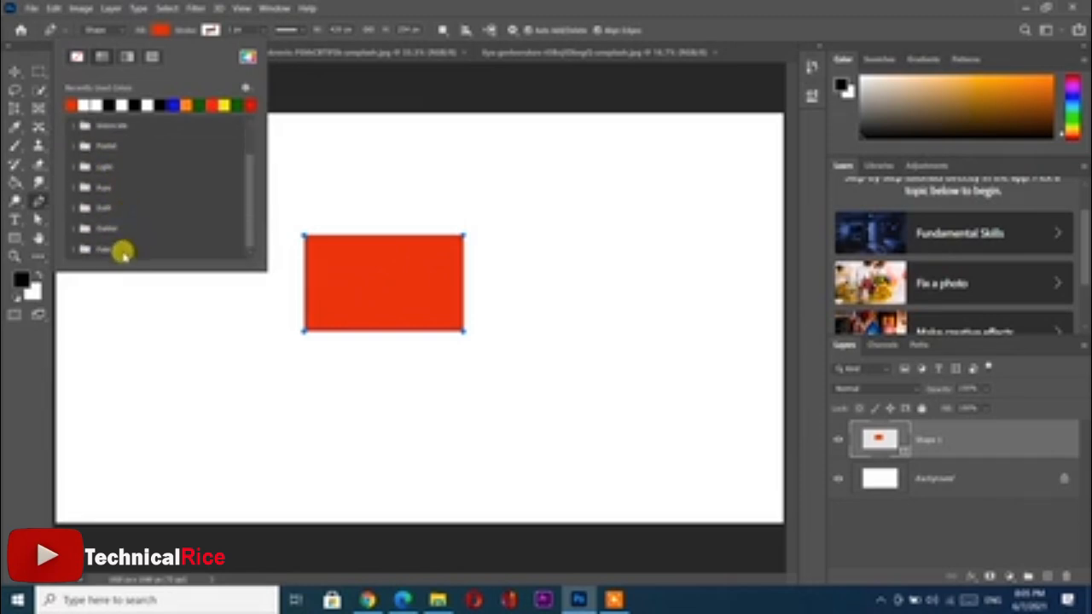
scroll(166, 195, up, 3)
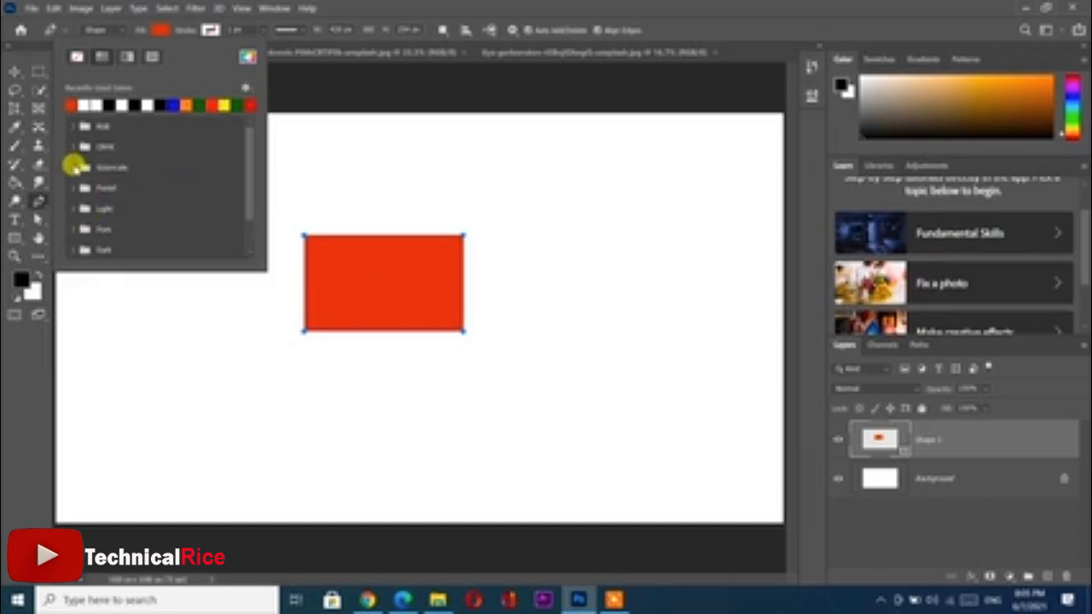
click(73, 167)
click(74, 167)
click(70, 187)
click(70, 188)
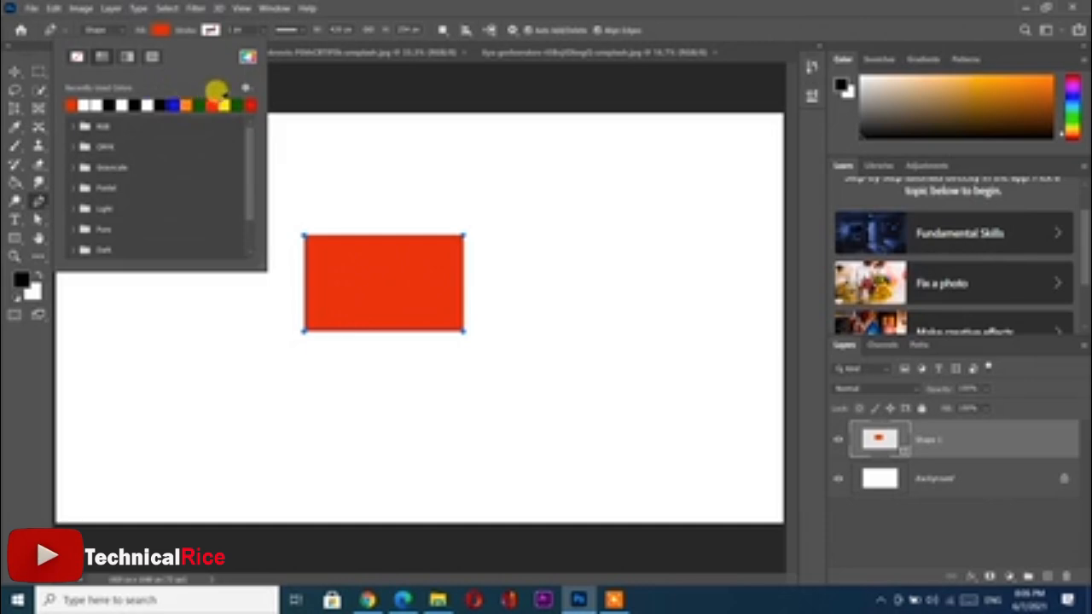
Recolour the rectangle's fill to a dark blue, about RGB 24, 76, 124, with the fill Color Picker
click(247, 54)
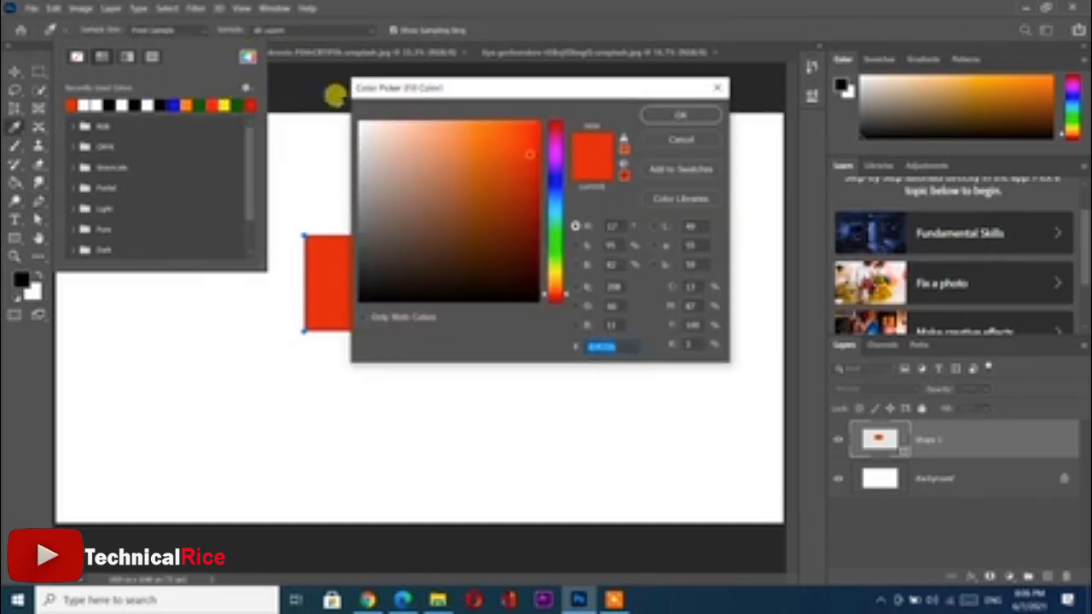
drag(504, 151, 504, 214)
drag(555, 137, 563, 198)
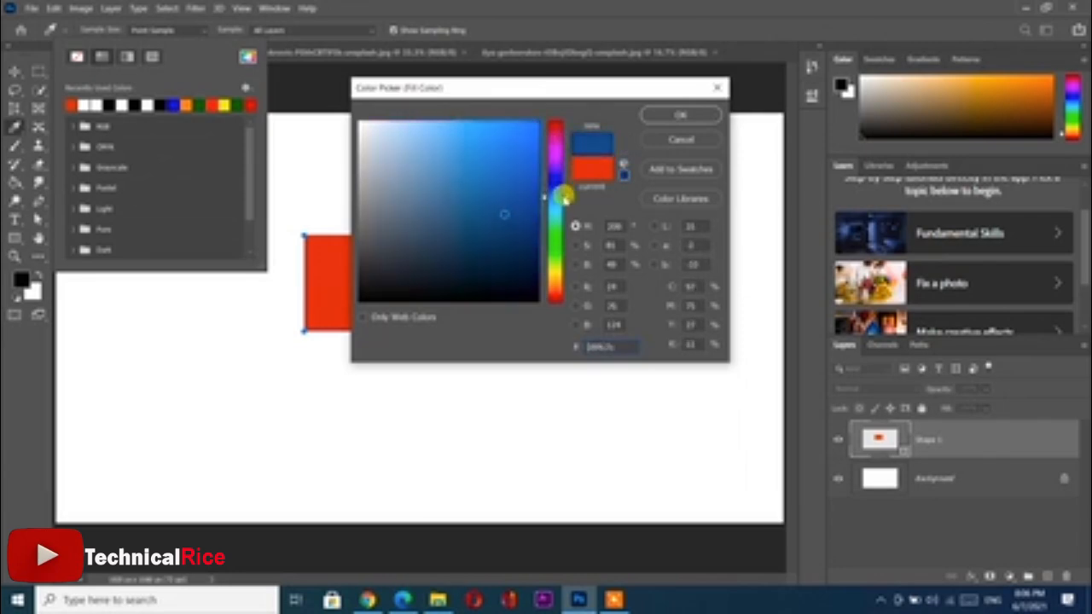
click(659, 118)
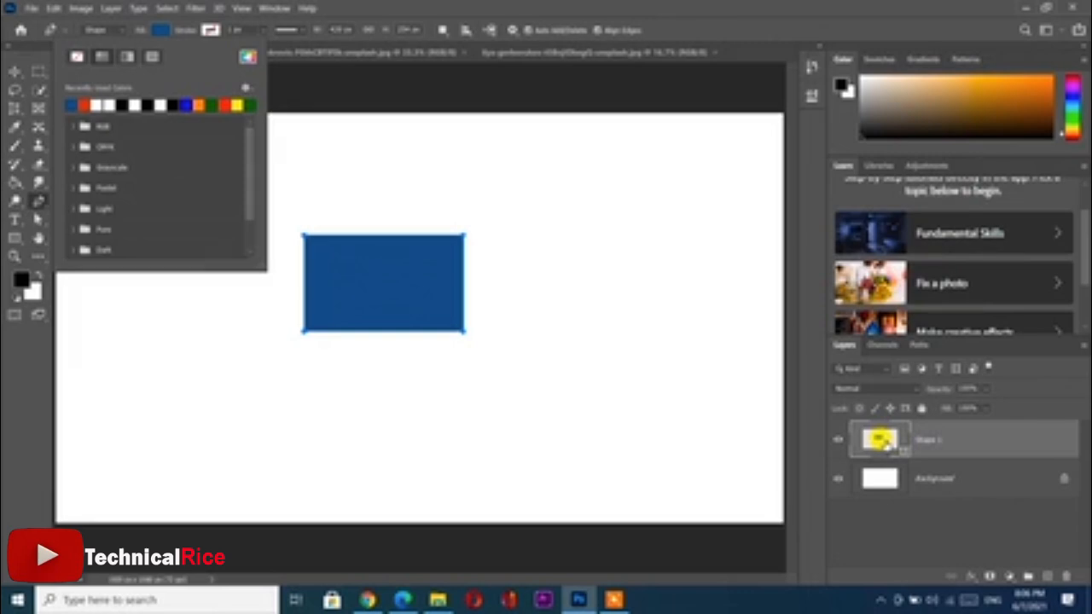
Change the rectangle's colour to lime green, about RGB 168, 224, 18, from its shape layer's thumbnail
double_click(883, 441)
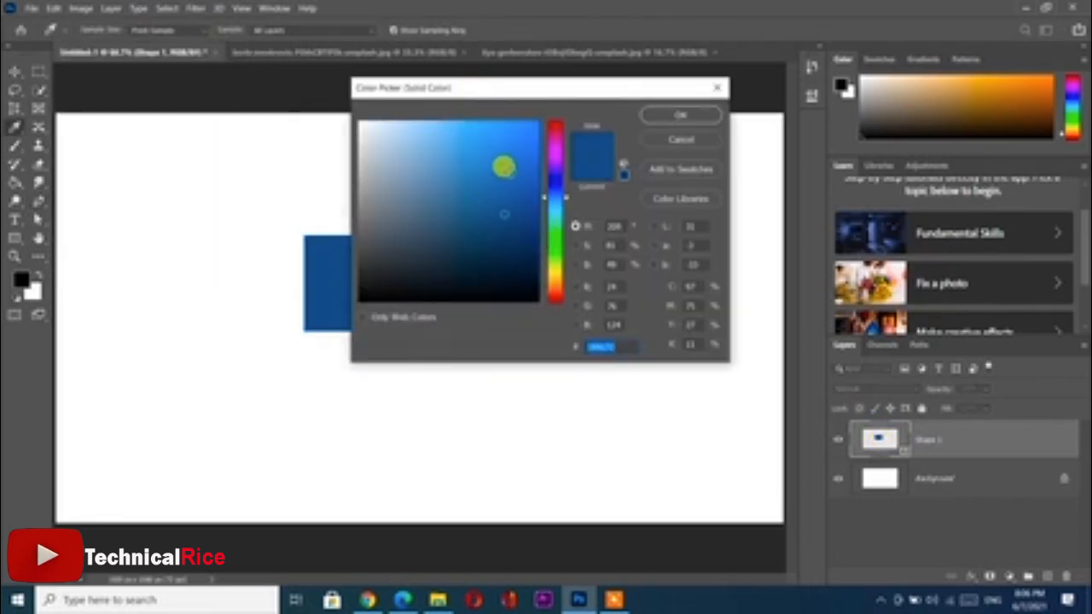
click(519, 139)
drag(556, 149, 561, 250)
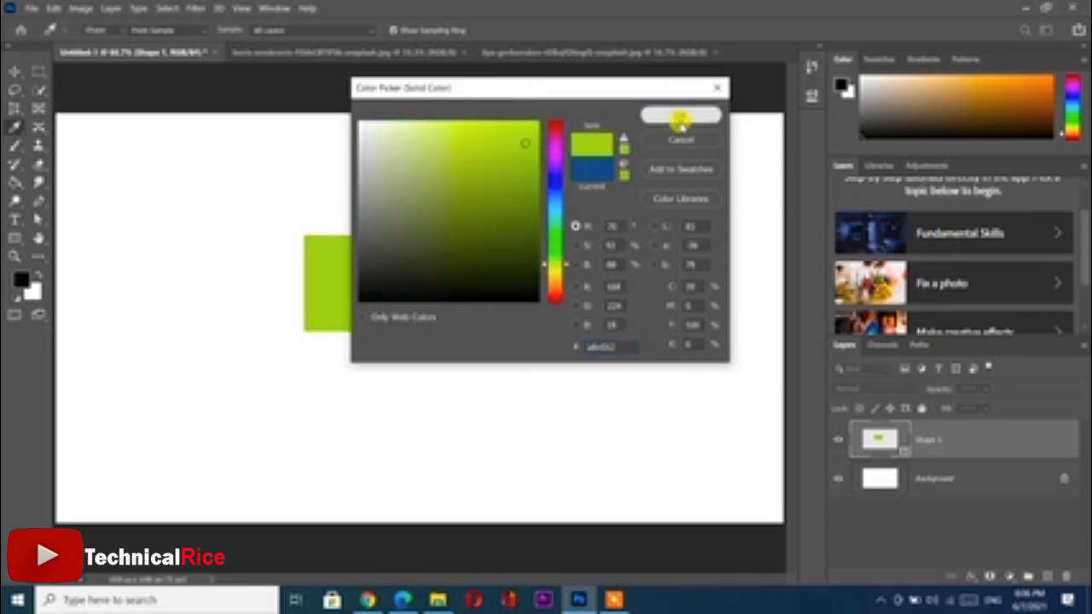
click(683, 119)
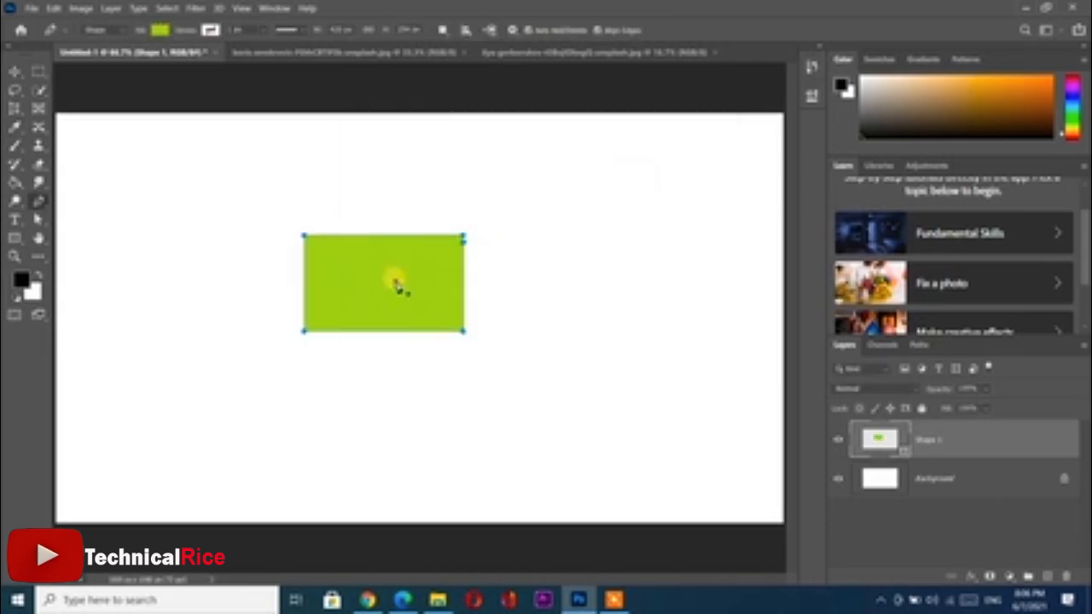
Give the rectangle a linear gradient fill and set its black colour stop to red, about RGB 223, 0, 0
click(158, 30)
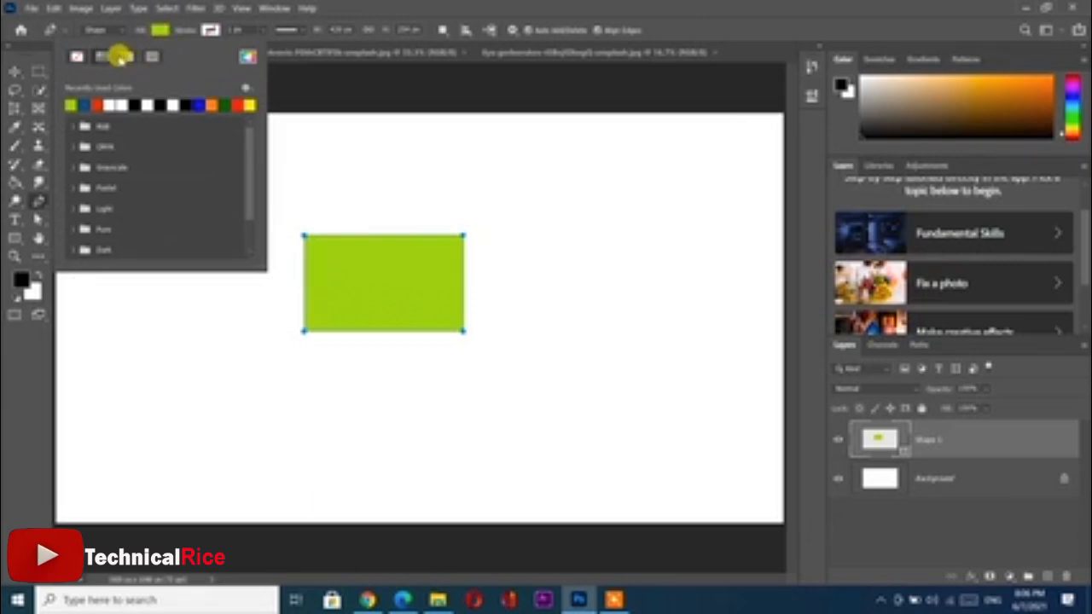
click(125, 58)
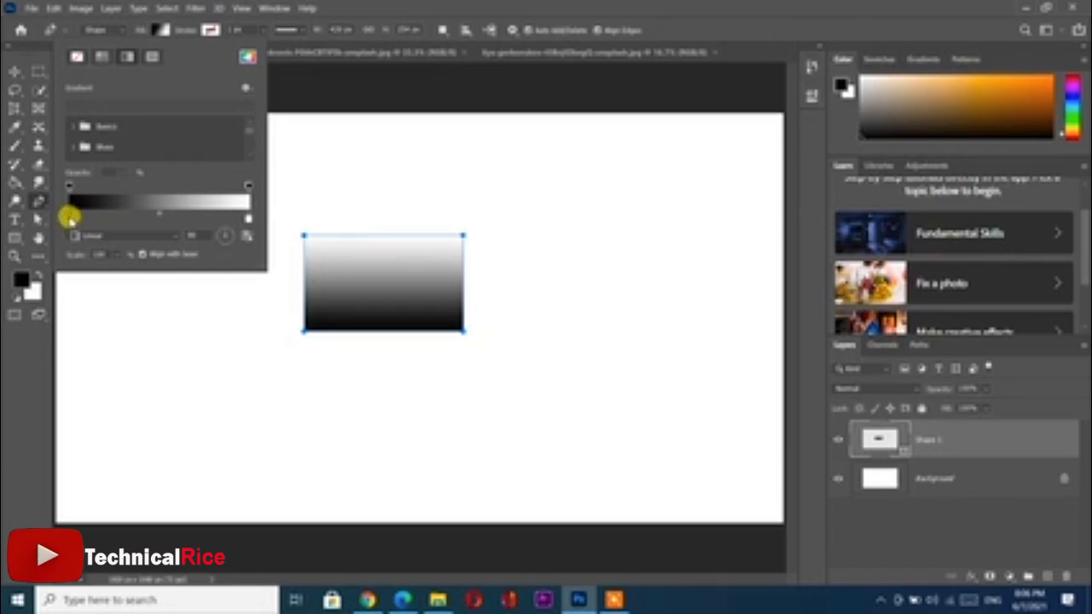
double_click(69, 216)
click(521, 168)
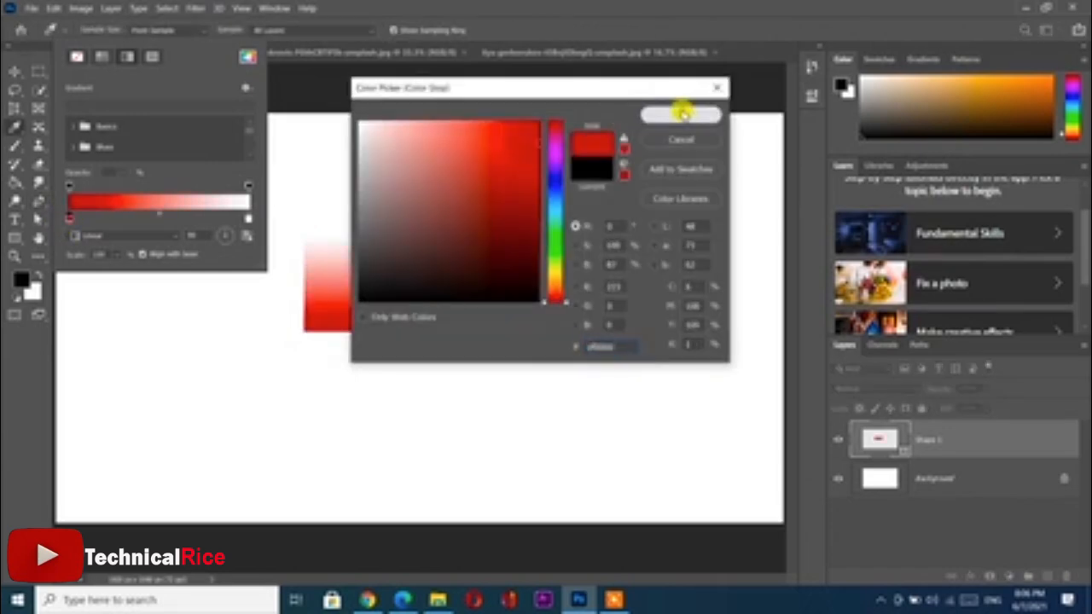
click(682, 114)
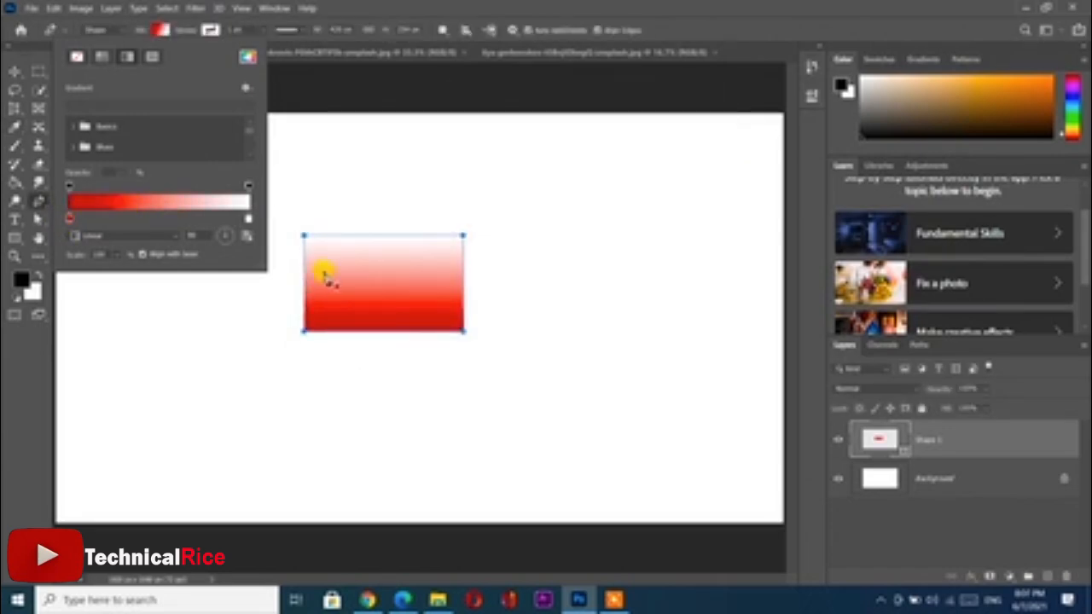
Set the gradient's white colour stop to orange, about RGB 255, 108, 0
double_click(247, 218)
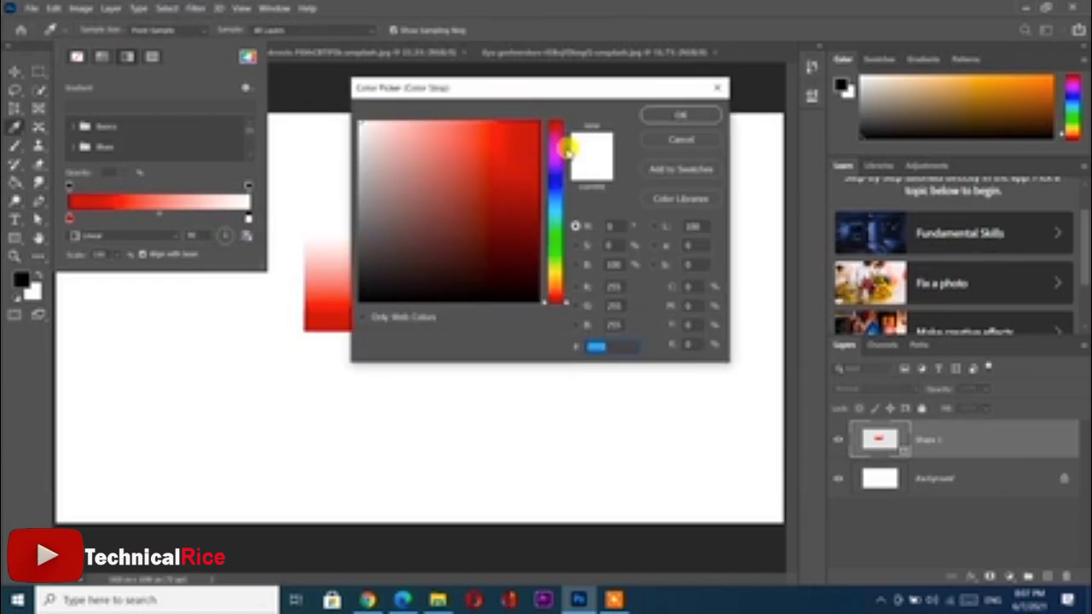
drag(548, 162, 555, 290)
click(522, 147)
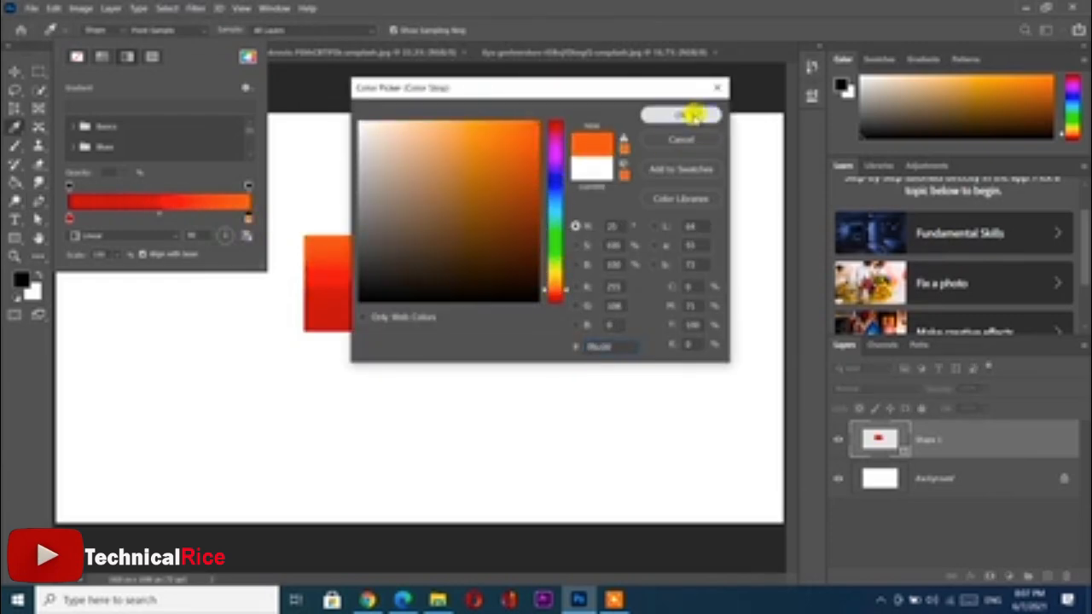
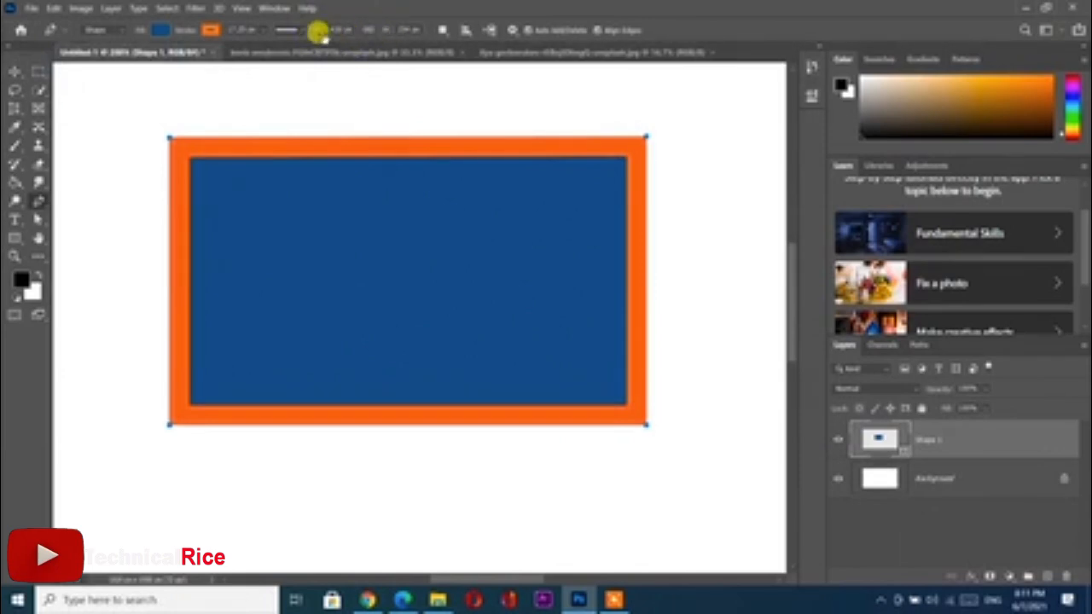
Enlarge the rectangle to about 539 px wide and 396 px high, changing width and height independently
drag(319, 33, 383, 139)
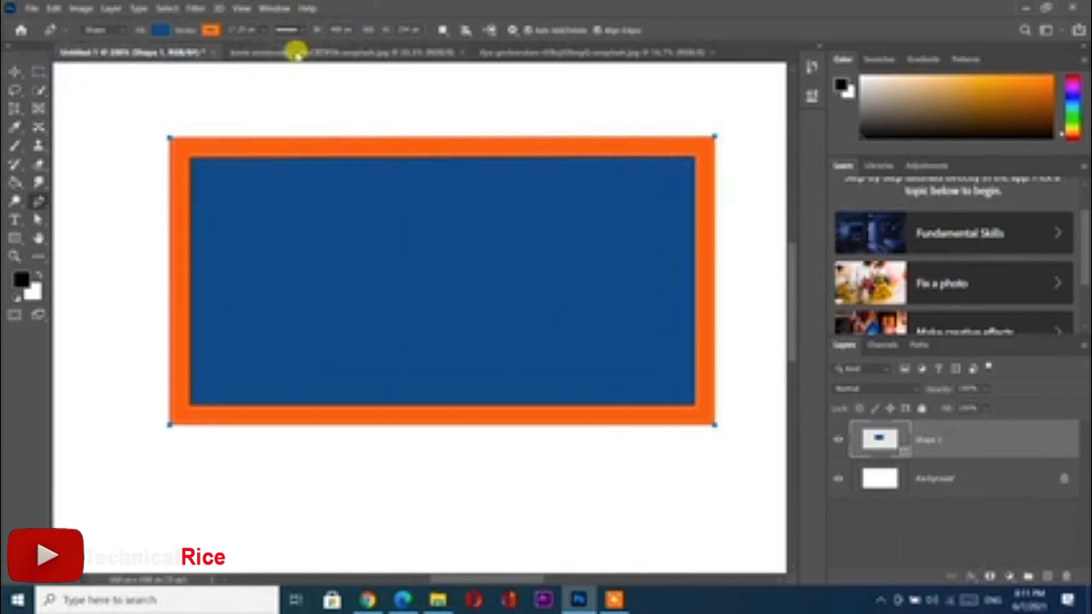
drag(309, 32, 353, 29)
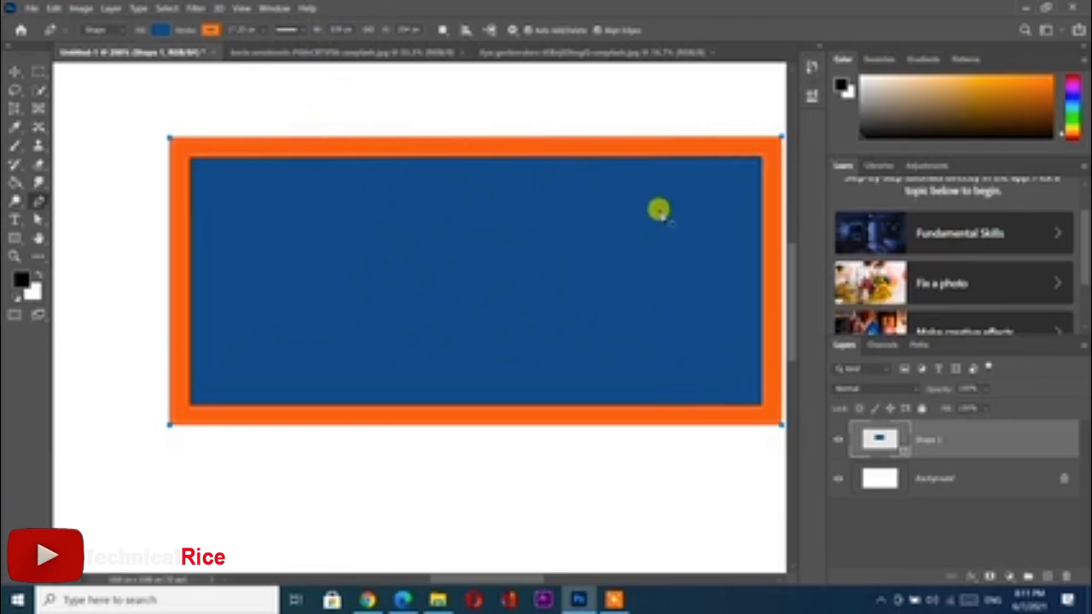
drag(380, 30, 522, 240)
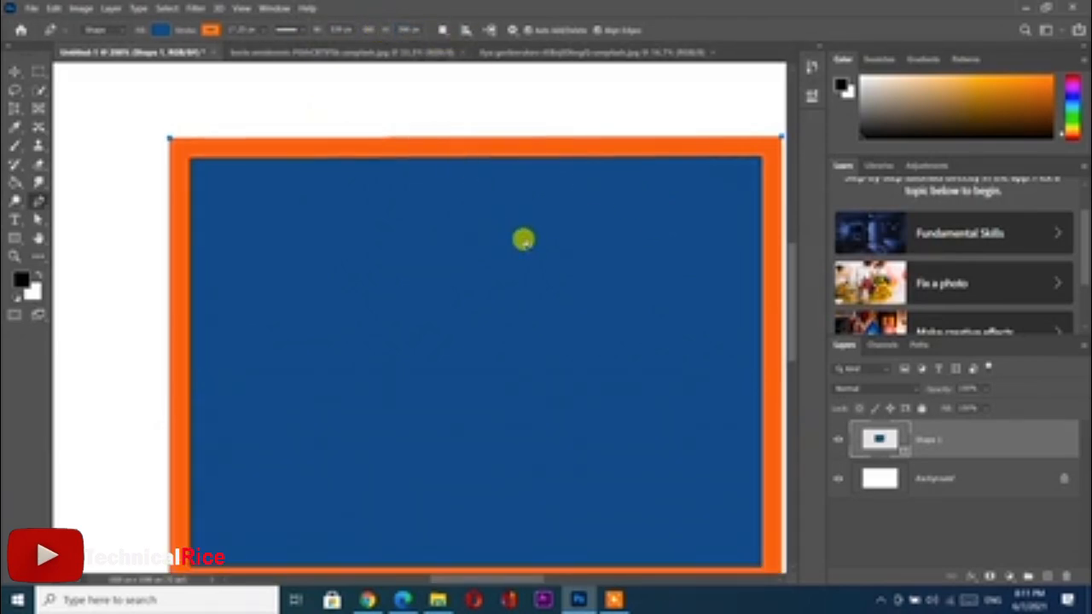
key(ctrl+minus)
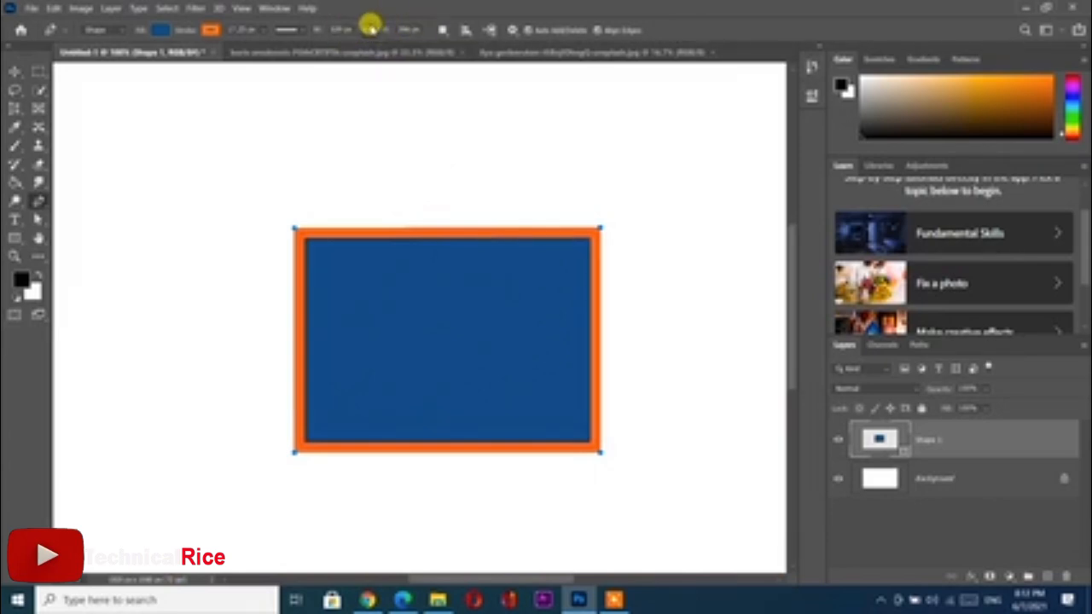
Link the rectangle's width and height and scale it proportionally to about 598 px by 439 px
click(370, 26)
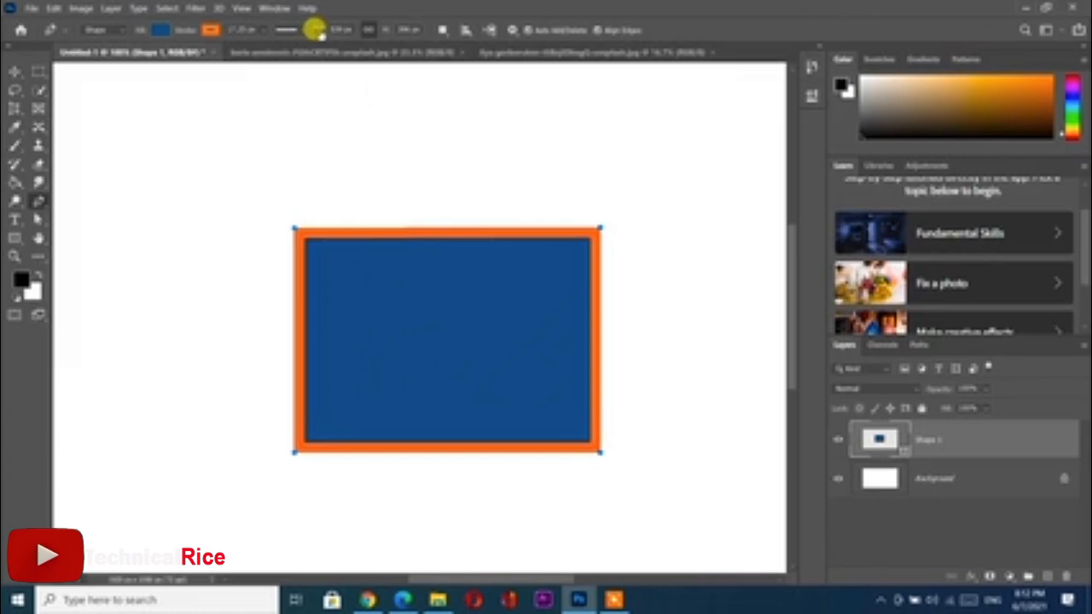
drag(319, 31, 335, 31)
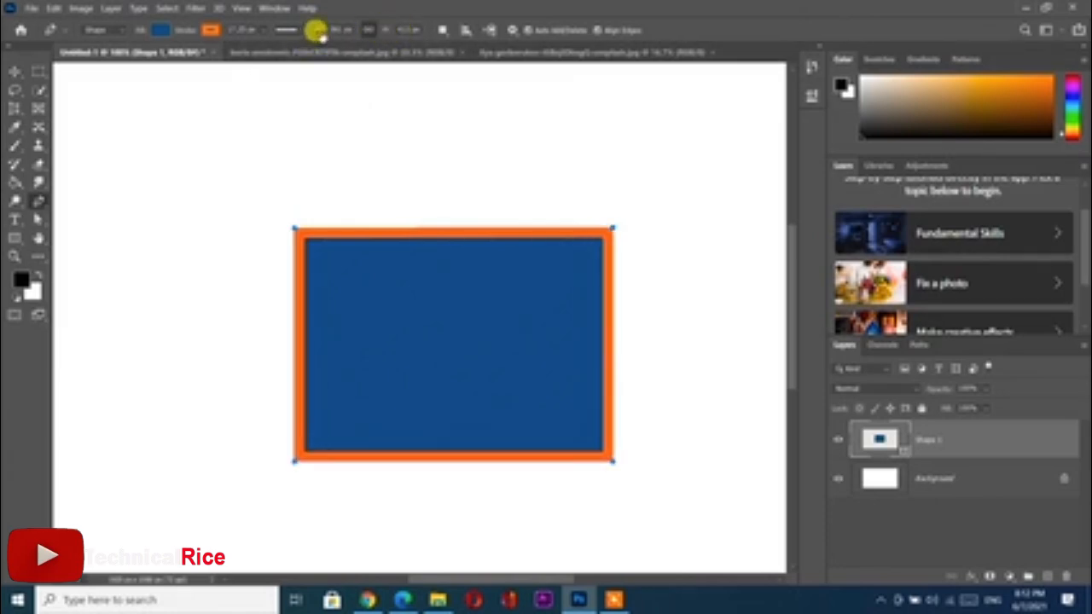
drag(317, 31, 341, 34)
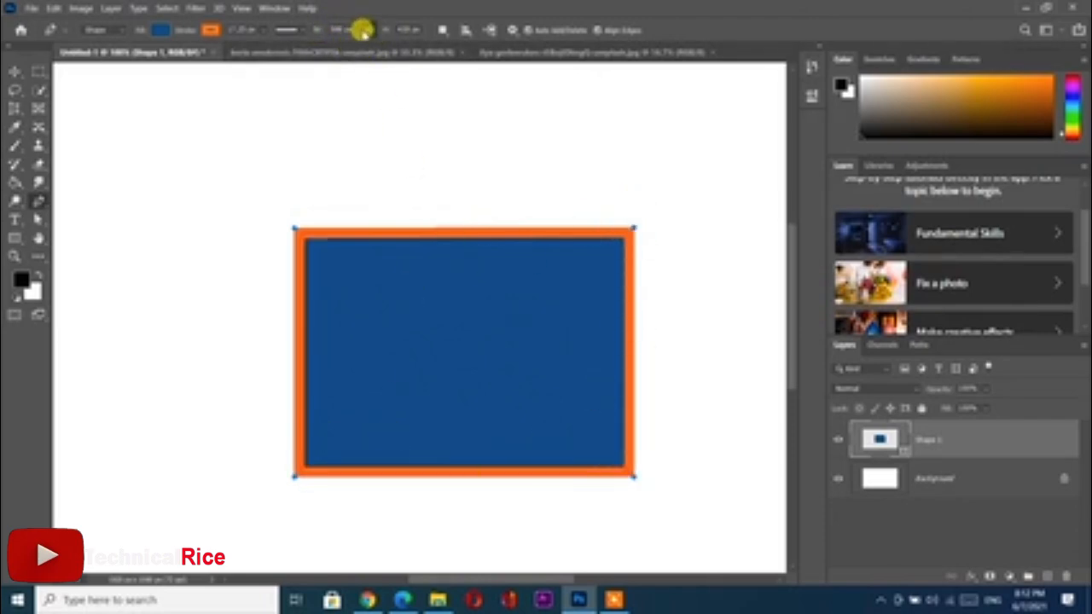
Try the path operations Combine Shapes and Subtract Front Shape, ending on Intersect Shape Areas
click(442, 30)
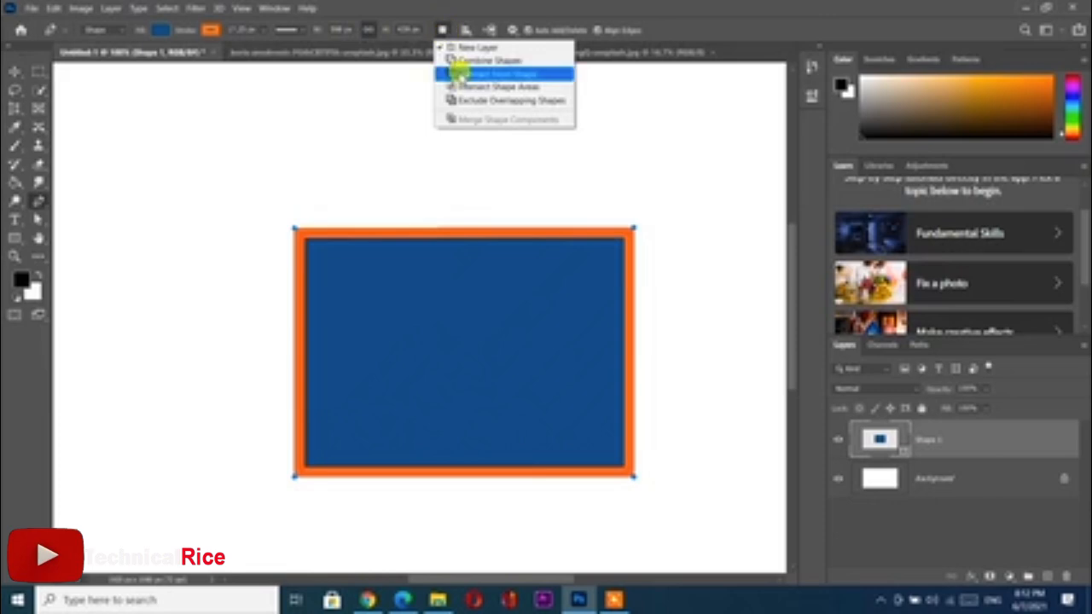
click(458, 61)
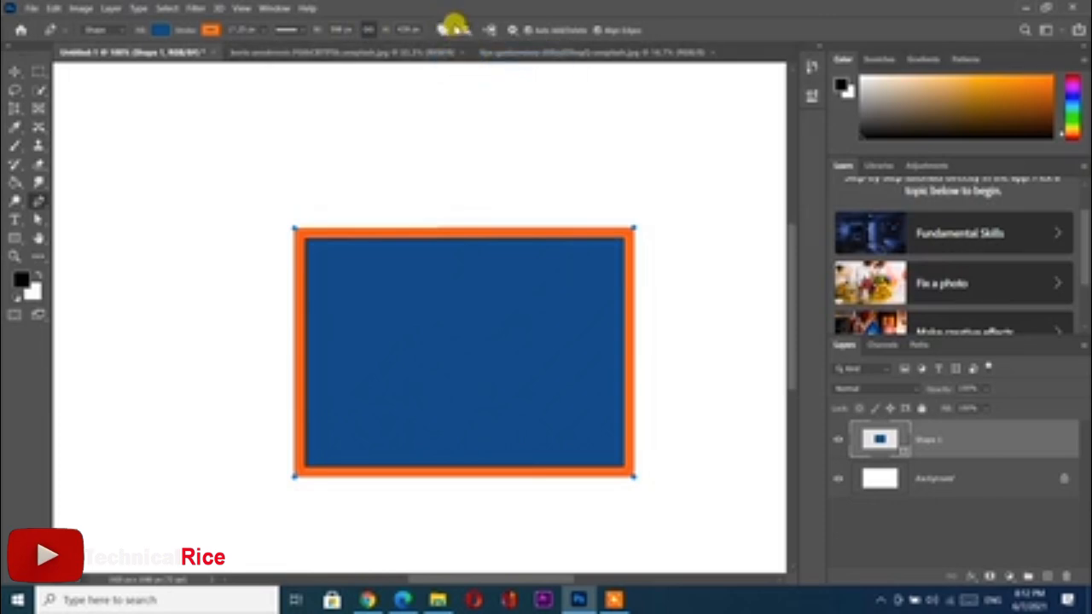
click(455, 30)
click(456, 72)
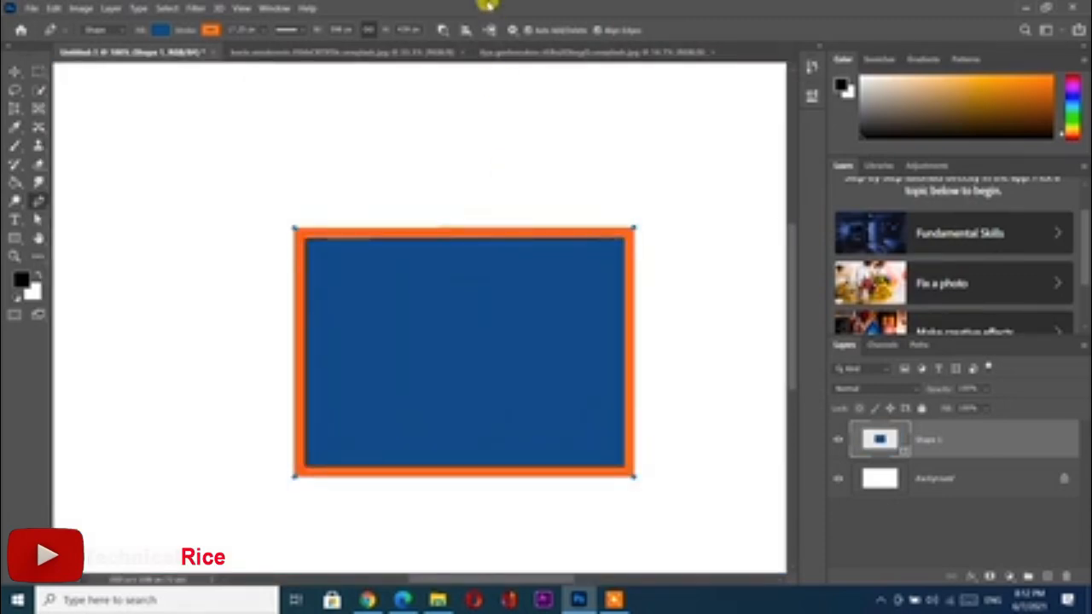
click(443, 30)
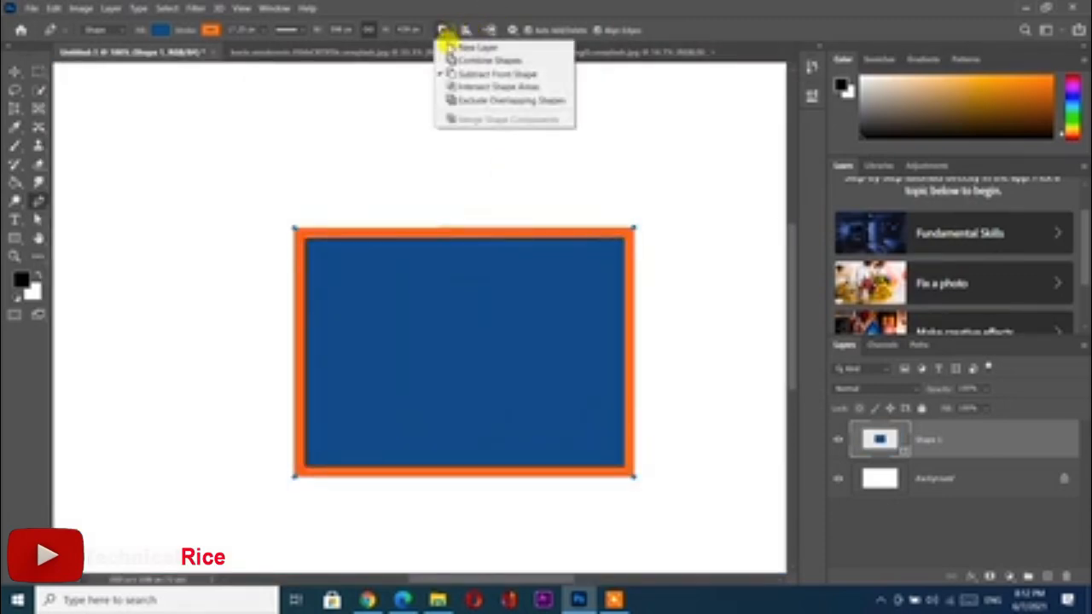
click(457, 88)
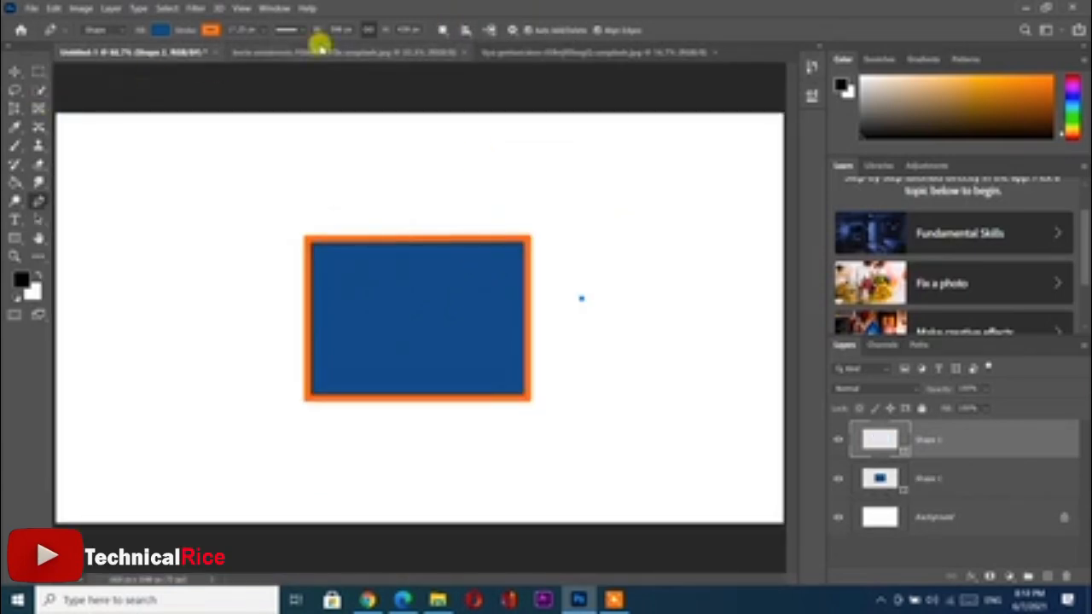
Review the shape arrangement options, and draw a diagonal straight segment past the rectangle's upper-right corner and undo it
click(486, 30)
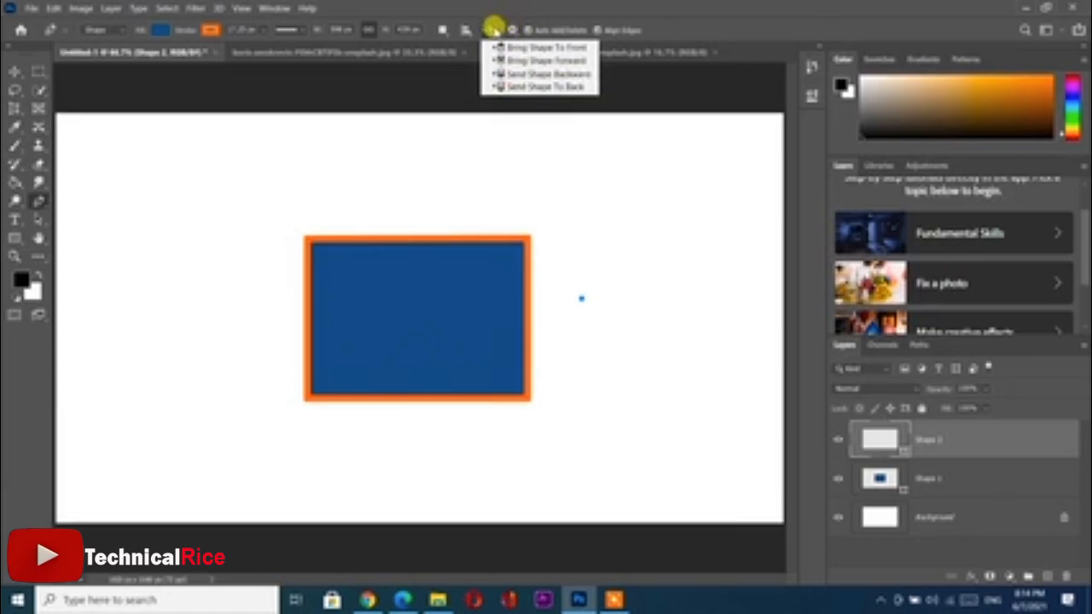
click(493, 28)
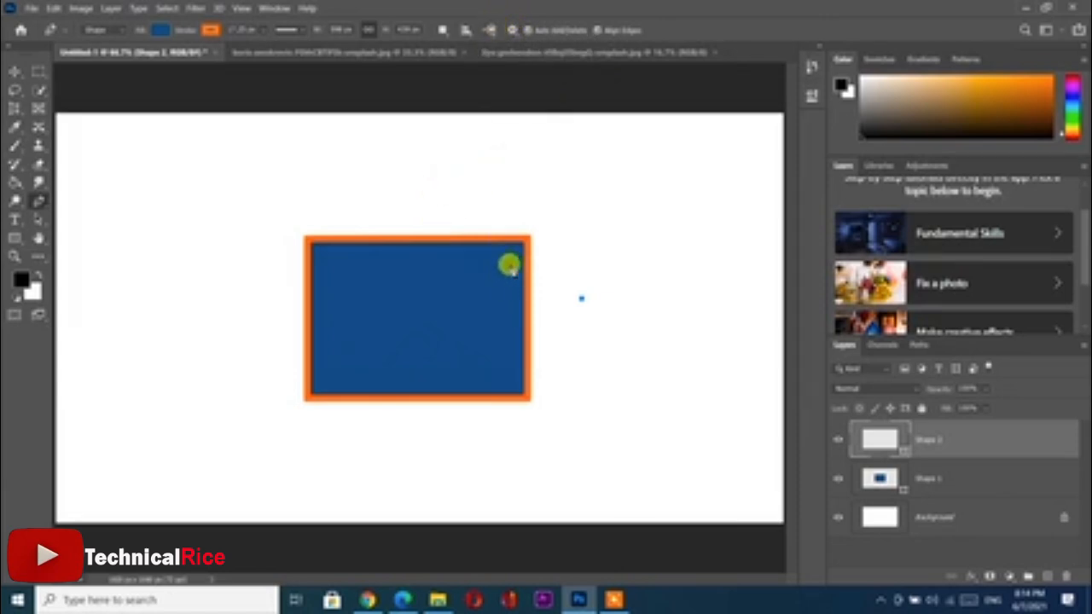
click(485, 188)
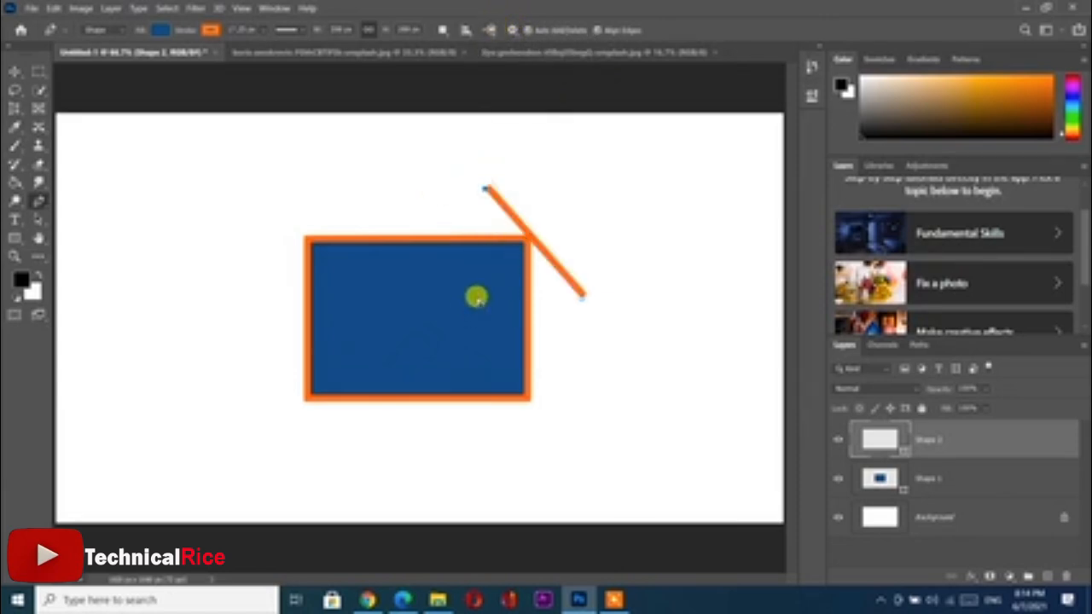
key(ctrl+z)
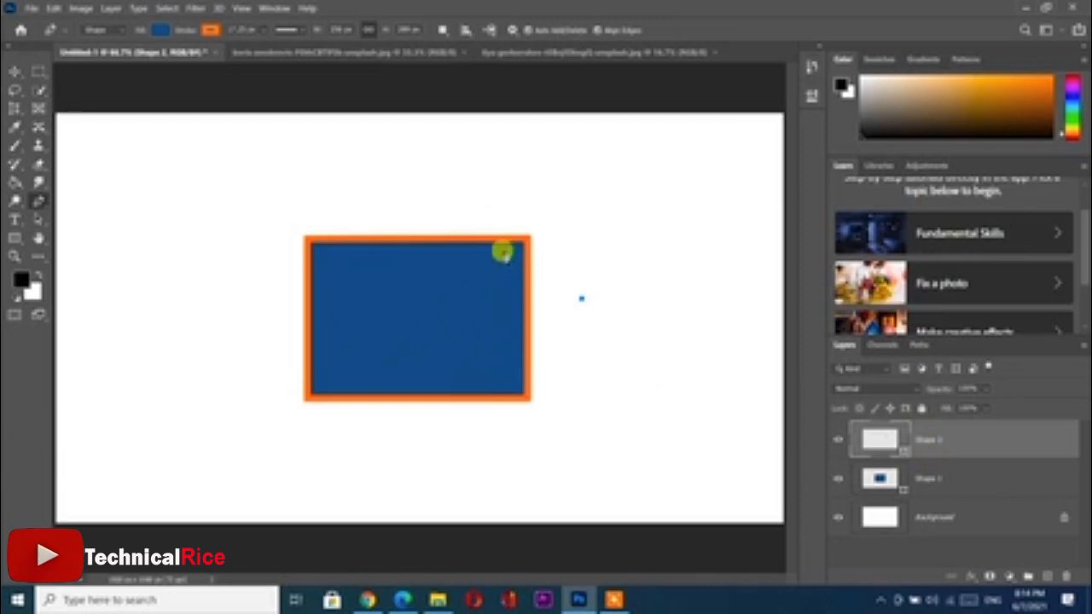
Draw a closed four-sided shape over the blue rectangle's upper-right corner, and try moving its layer behind the rectangle
click(475, 305)
click(465, 196)
click(585, 180)
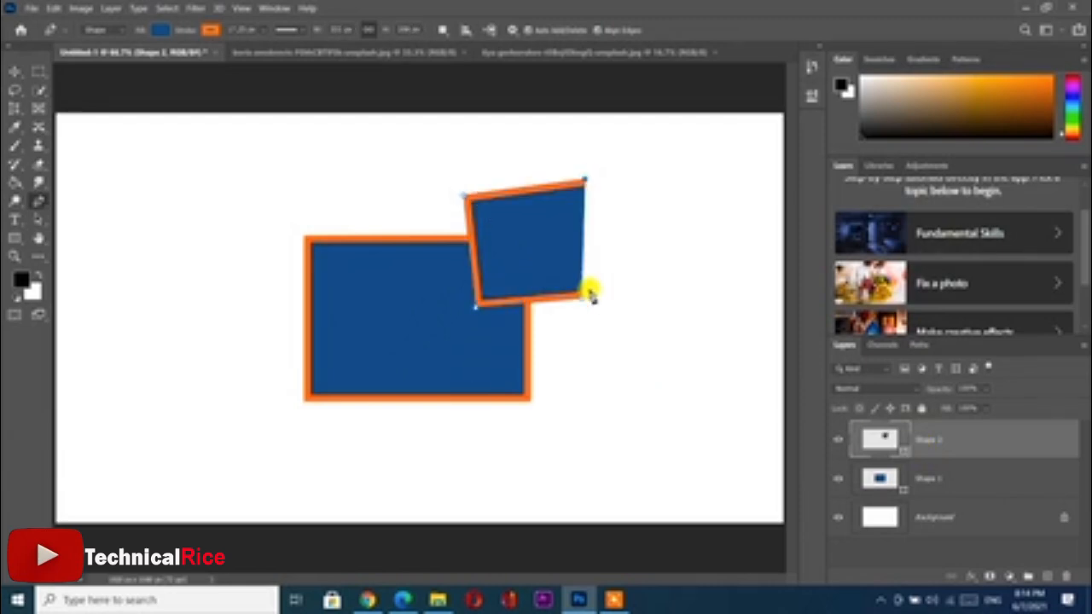
click(581, 298)
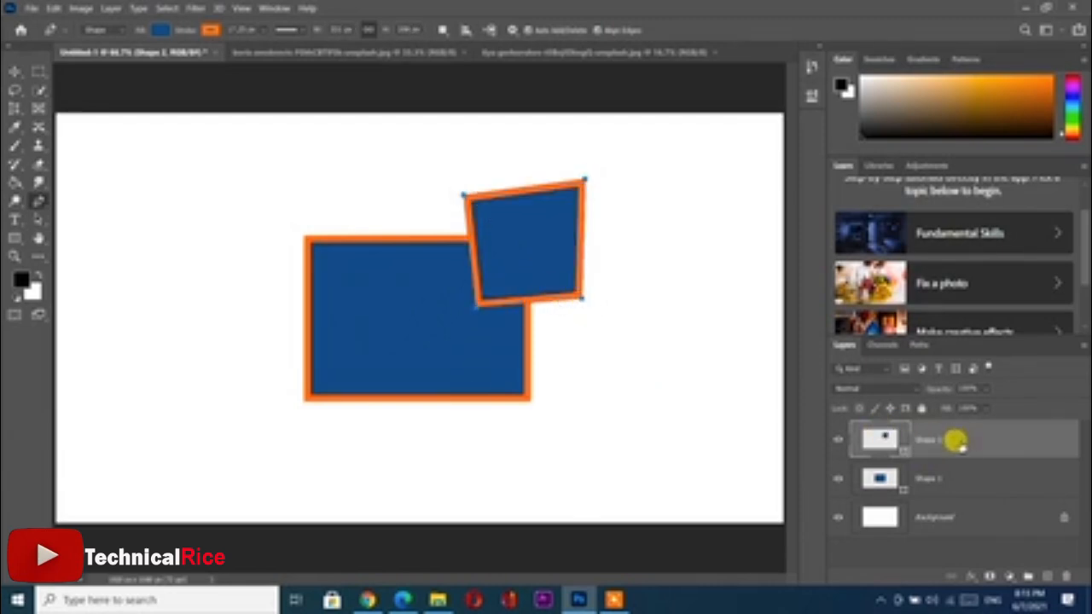
drag(948, 443, 946, 486)
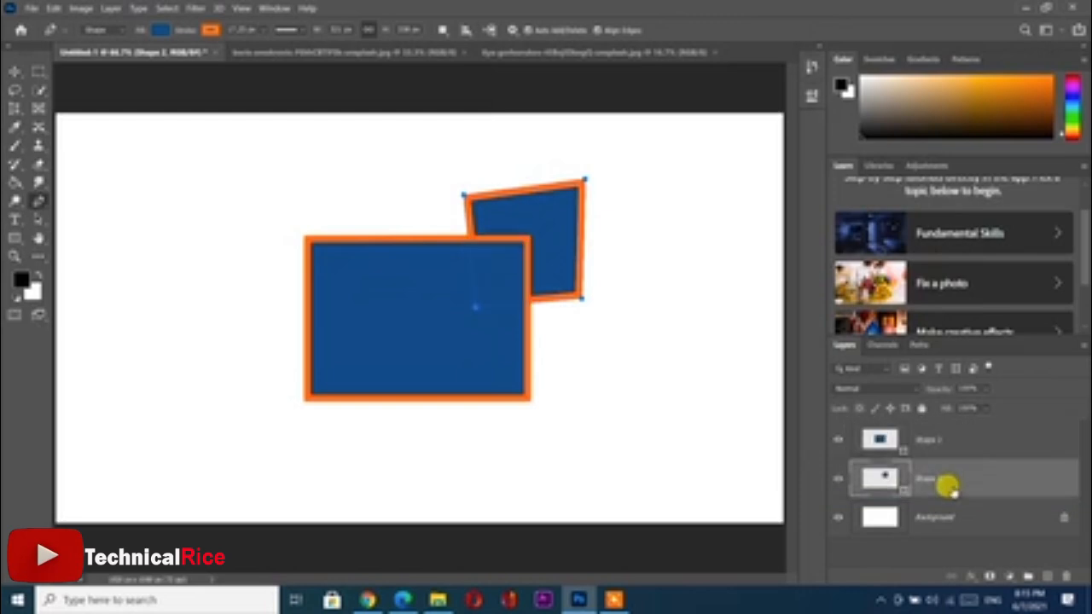
key(ctrl+z)
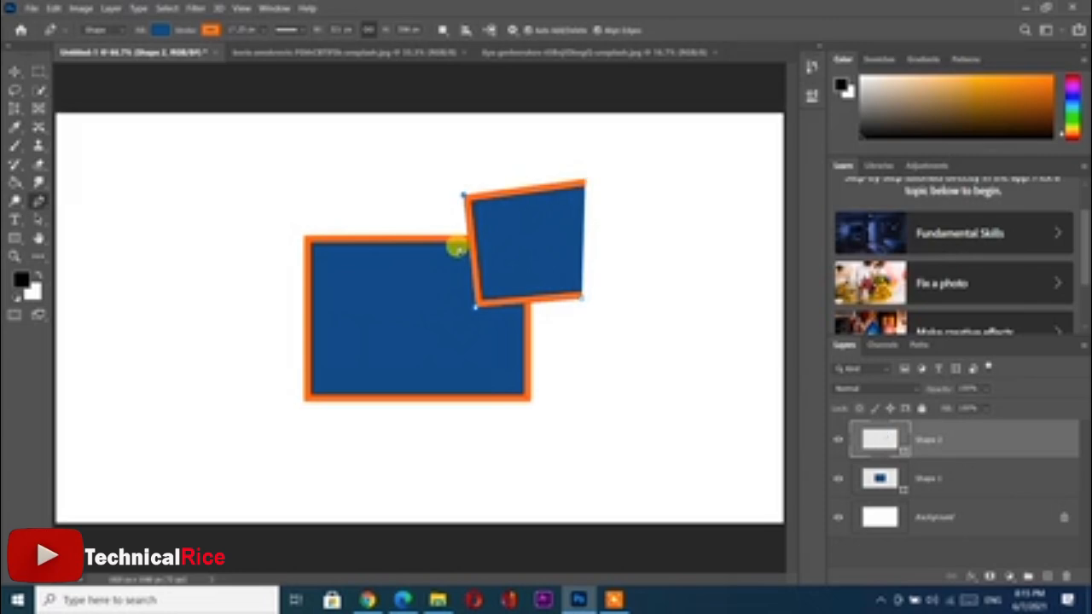
Merge the two shape layers into one and delete the merged shapes from the canvas
key(ctrl+e)
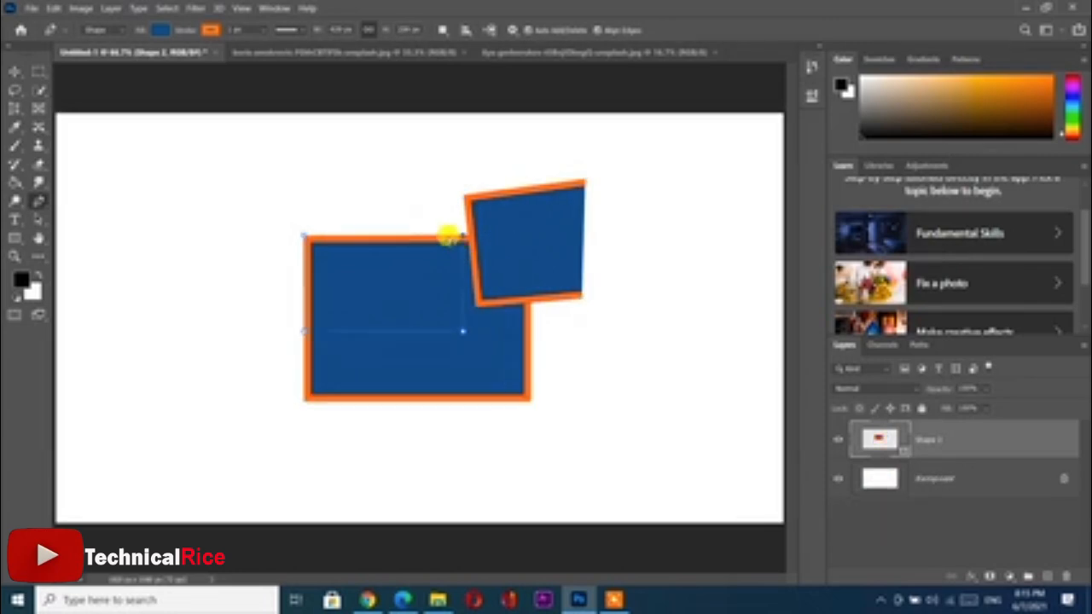
key(Delete)
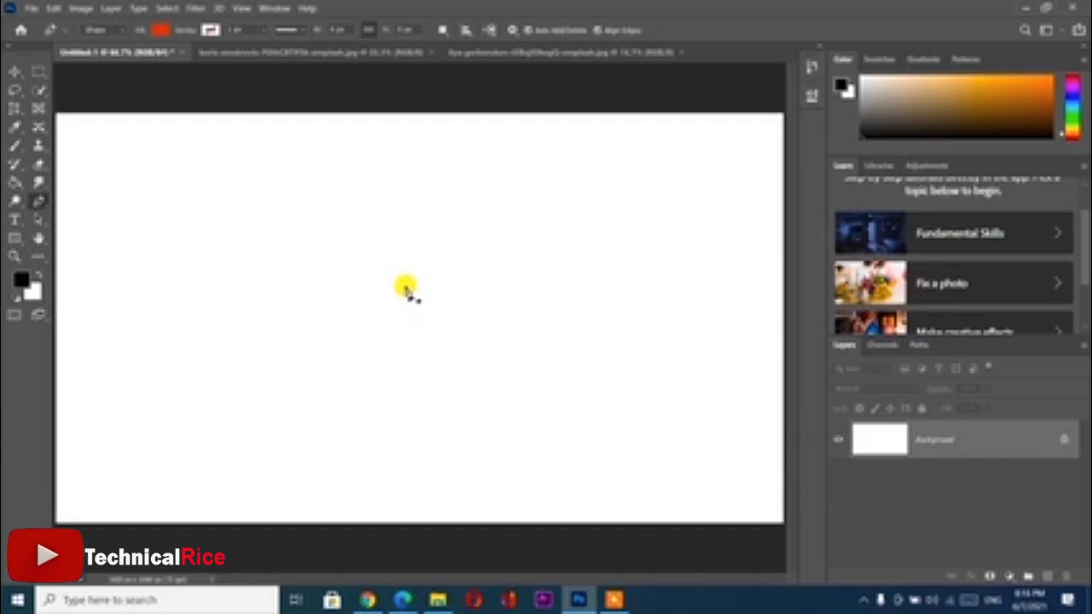
Draw a closed red triangle about 498 px wide and 307 px high with the Pen tool in the canvas's upper middle
right_click(38, 204)
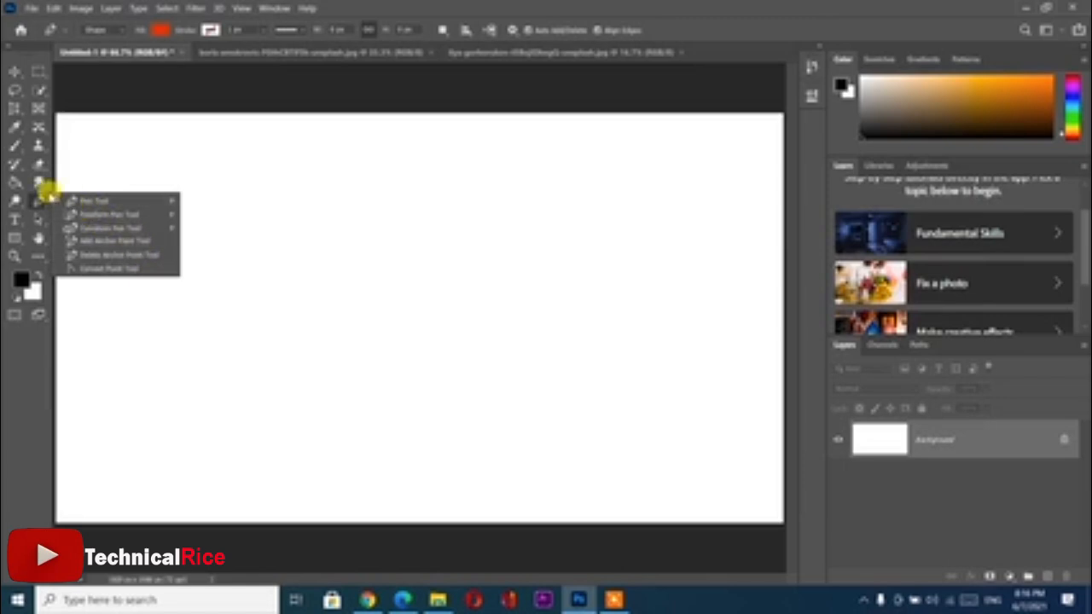
click(165, 171)
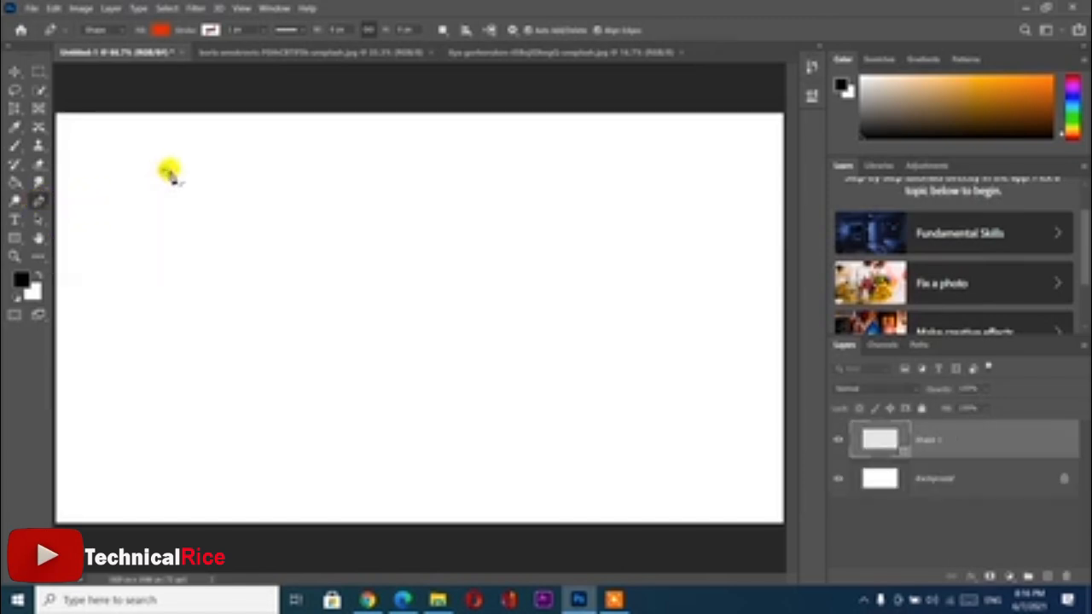
click(275, 303)
click(360, 195)
click(463, 311)
click(275, 304)
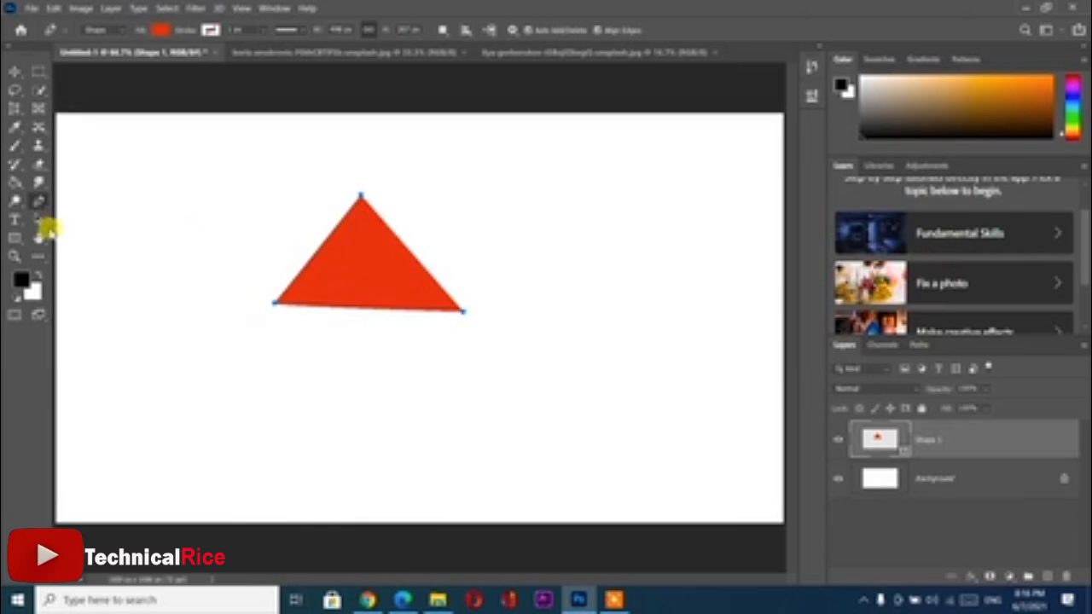
Try adding an anchor point to the triangle's left edge with the Pen tool, and undo it
right_click(37, 201)
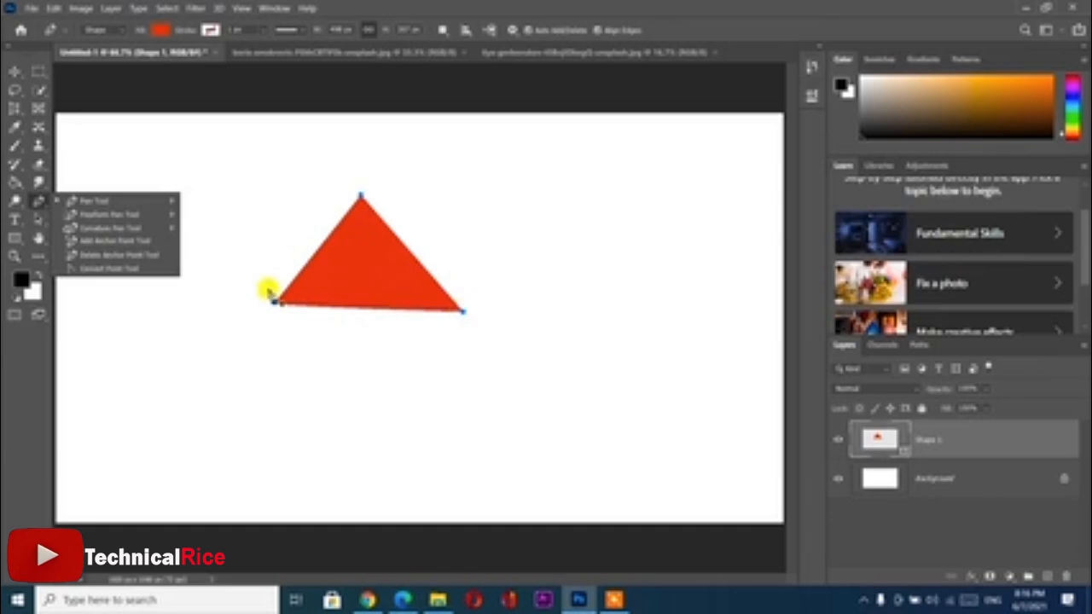
key(ctrl+plus)
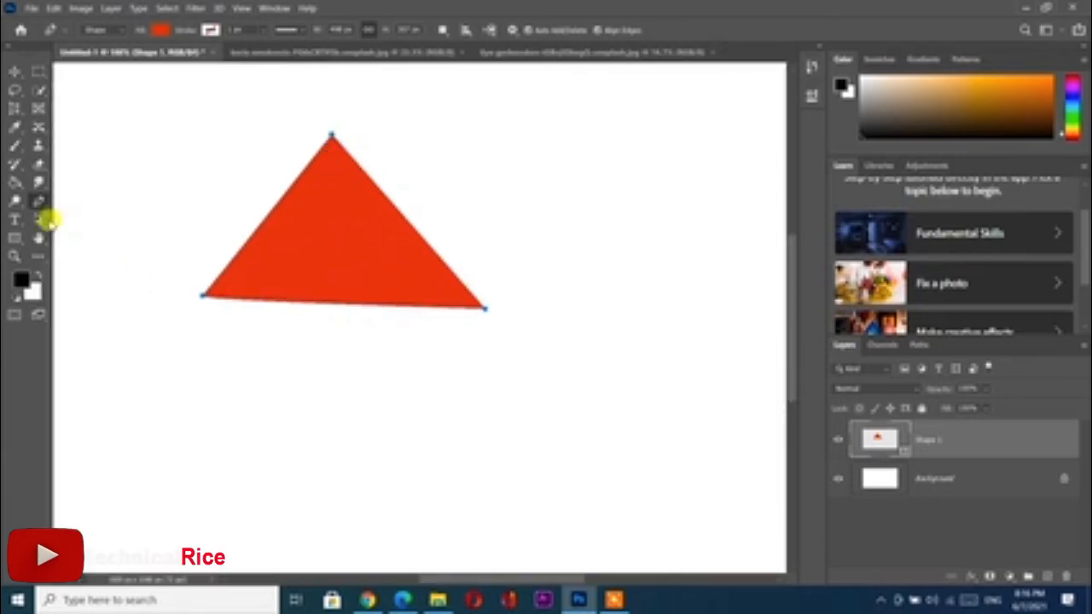
right_click(42, 204)
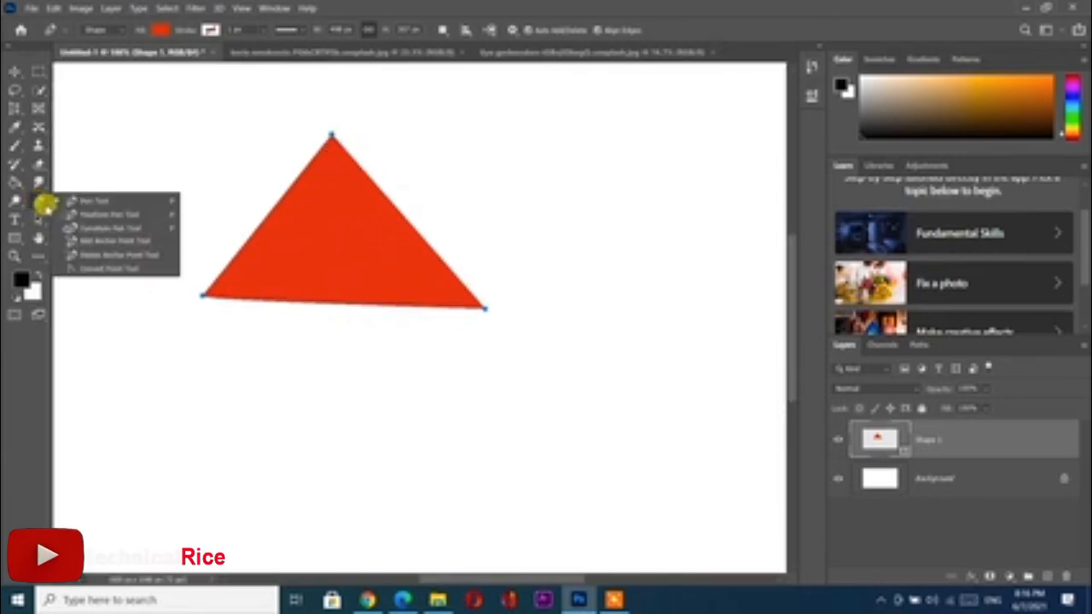
click(91, 241)
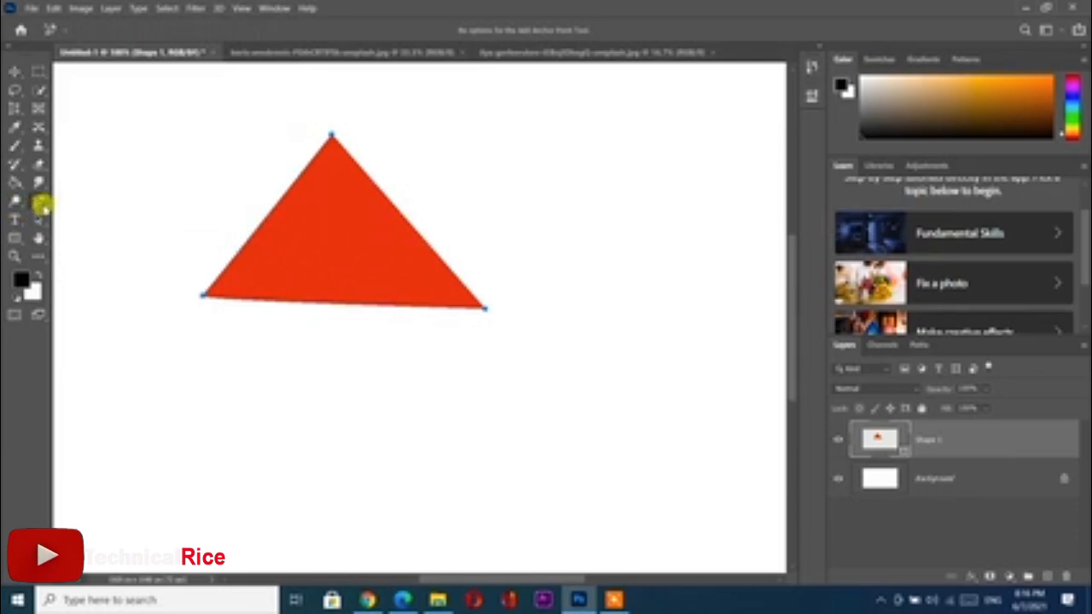
right_click(32, 202)
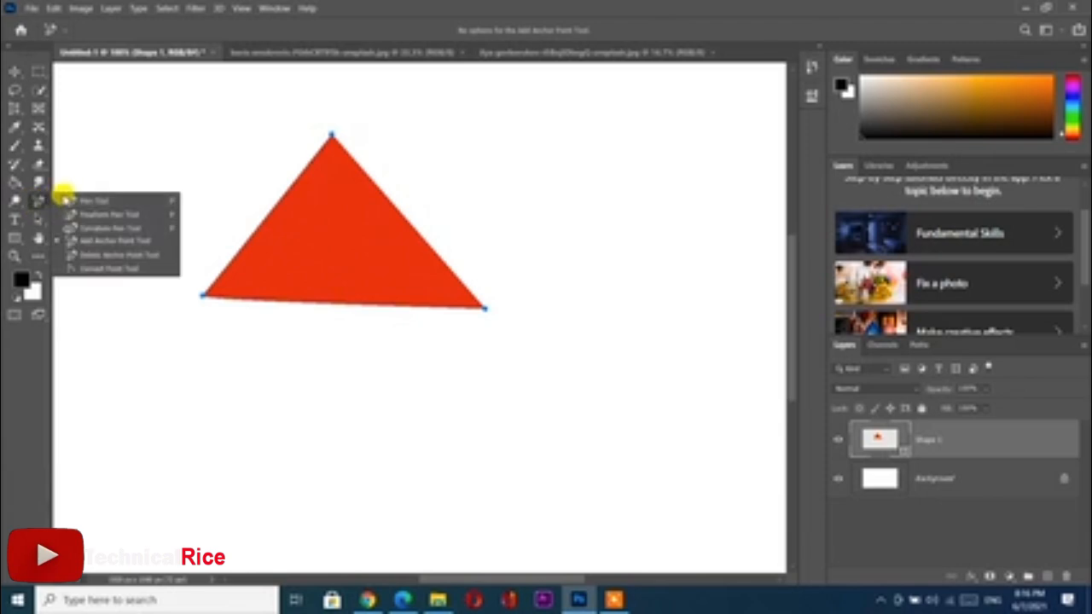
click(72, 201)
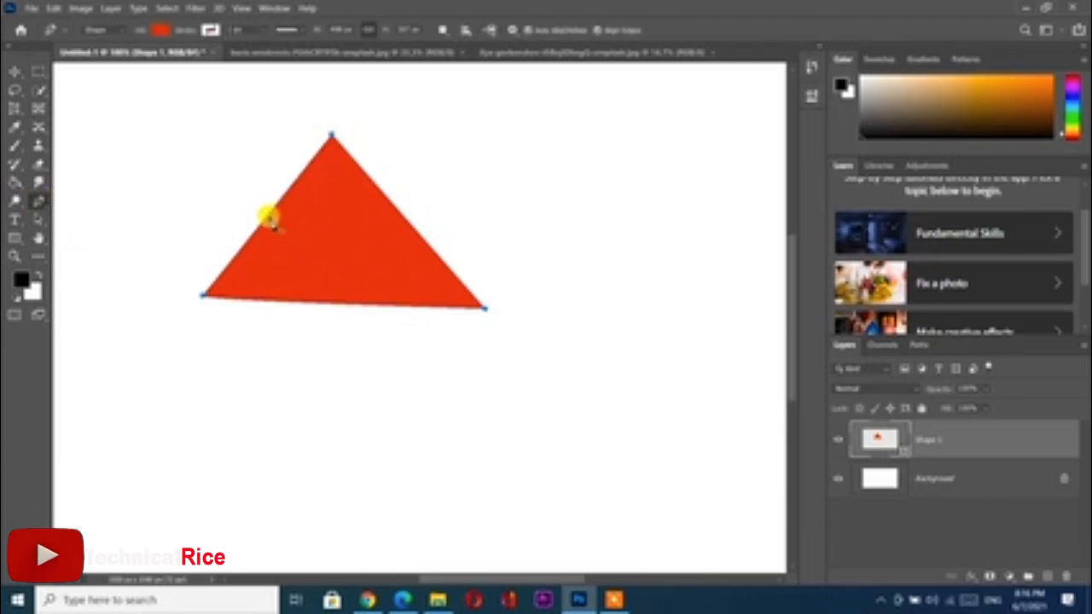
click(268, 214)
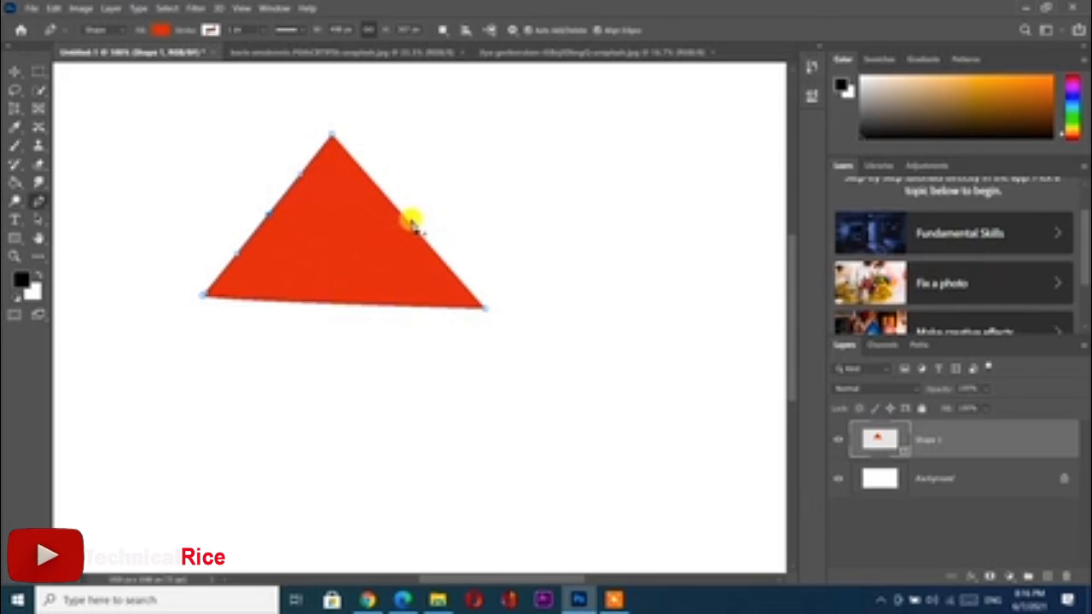
click(339, 303)
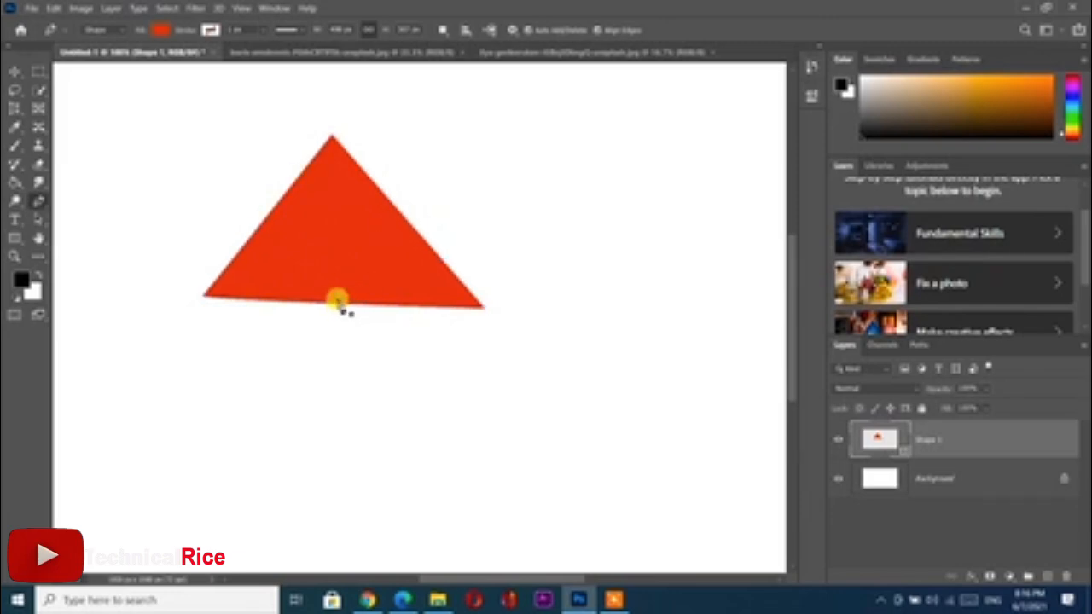
key(ctrl+z)
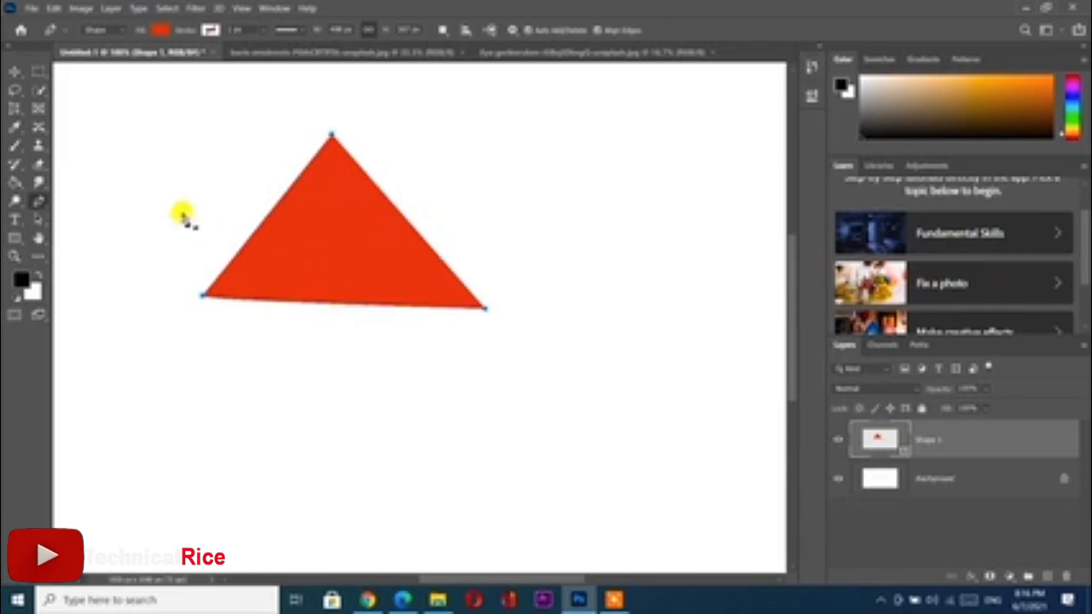
Try removing the triangle's lower-left corner with the Delete Anchor Point tool, and undo the removal
right_click(41, 201)
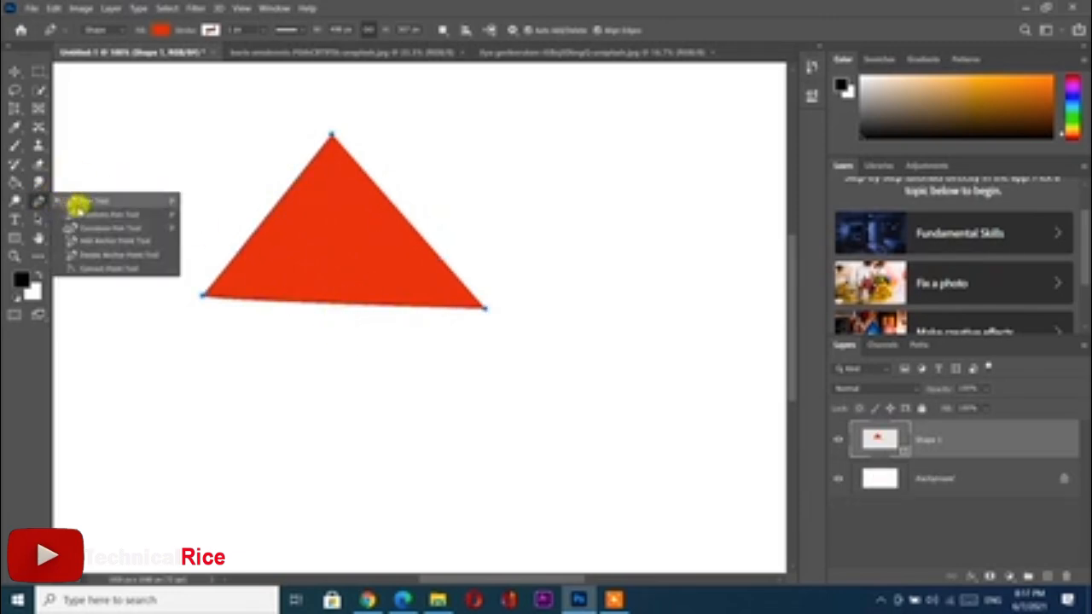
click(109, 251)
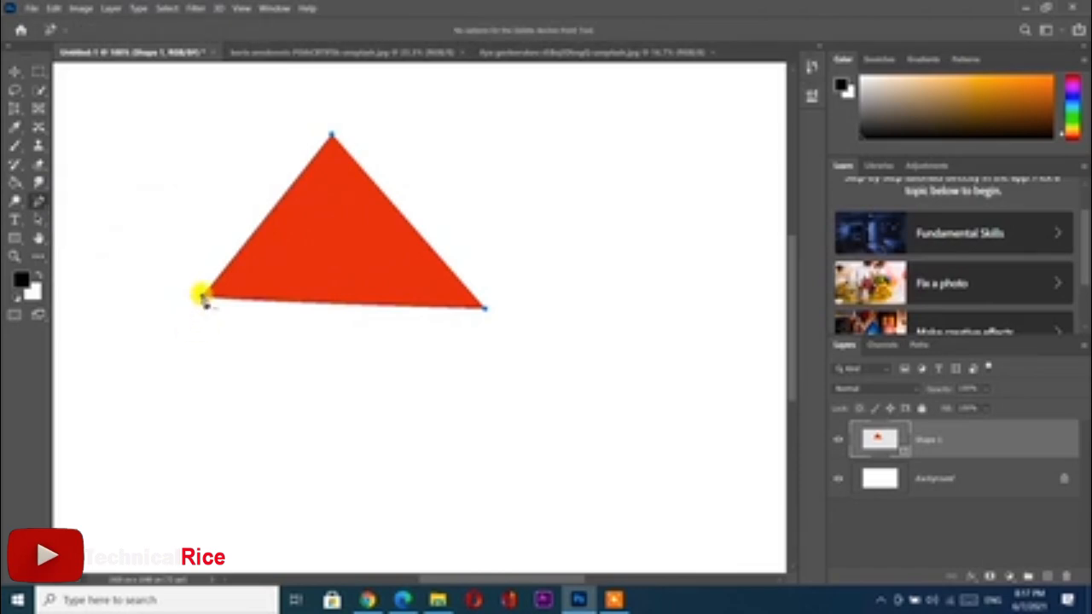
click(203, 295)
key(ctrl+z)
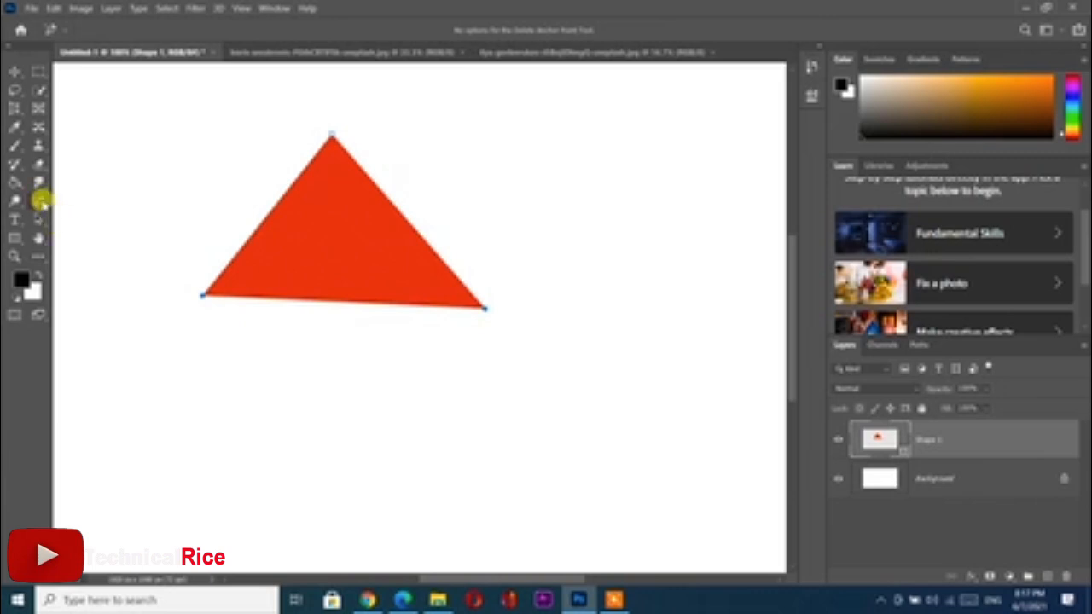
Draw a wavy closed shape below the triangle with the Freeform Pen tool, and undo back to an empty canvas
right_click(40, 200)
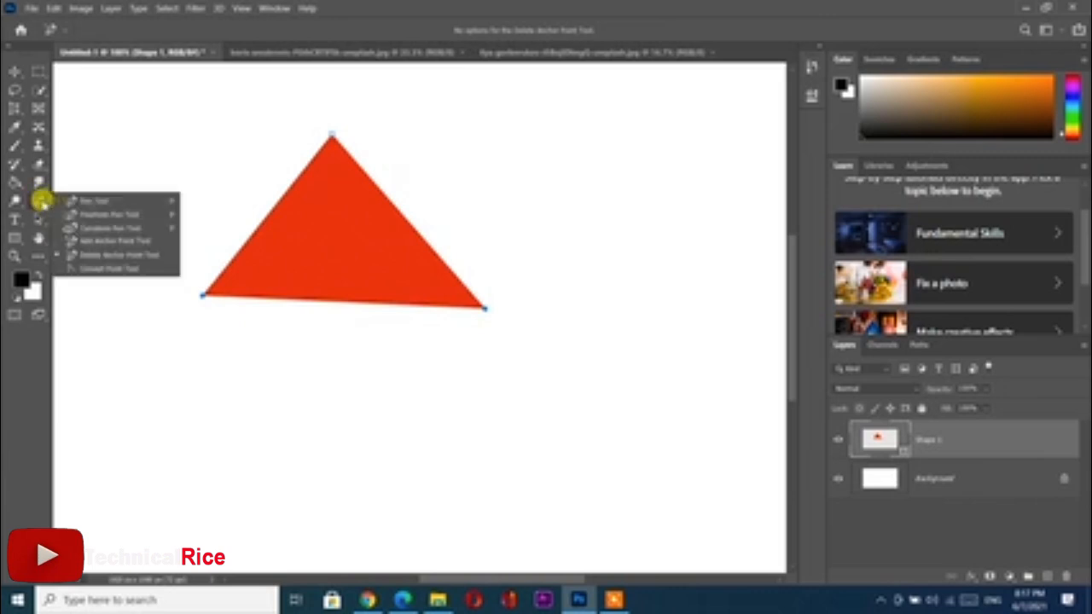
click(94, 215)
mouse_move(282, 347)
mouse_down()
mouse_move(285, 402)
mouse_move(331, 438)
mouse_move(375, 426)
mouse_move(448, 444)
mouse_move(562, 412)
mouse_move(590, 346)
mouse_move(548, 357)
mouse_move(410, 341)
mouse_move(276, 364)
mouse_up()
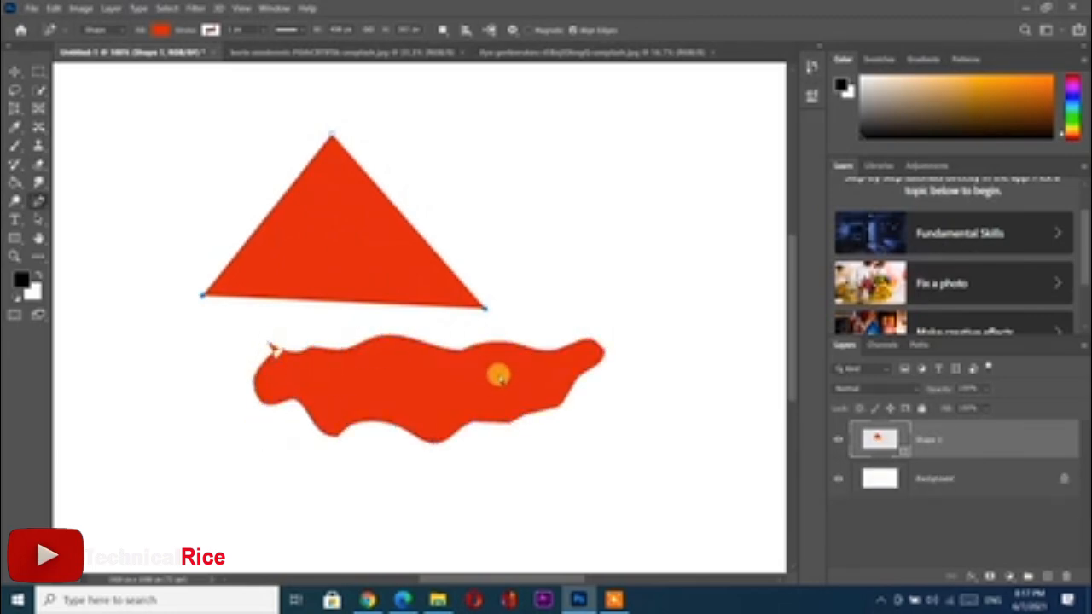
key(ctrl+z)
key(ctrl+z)
key(ctrl+z)
key(ctrl+z)
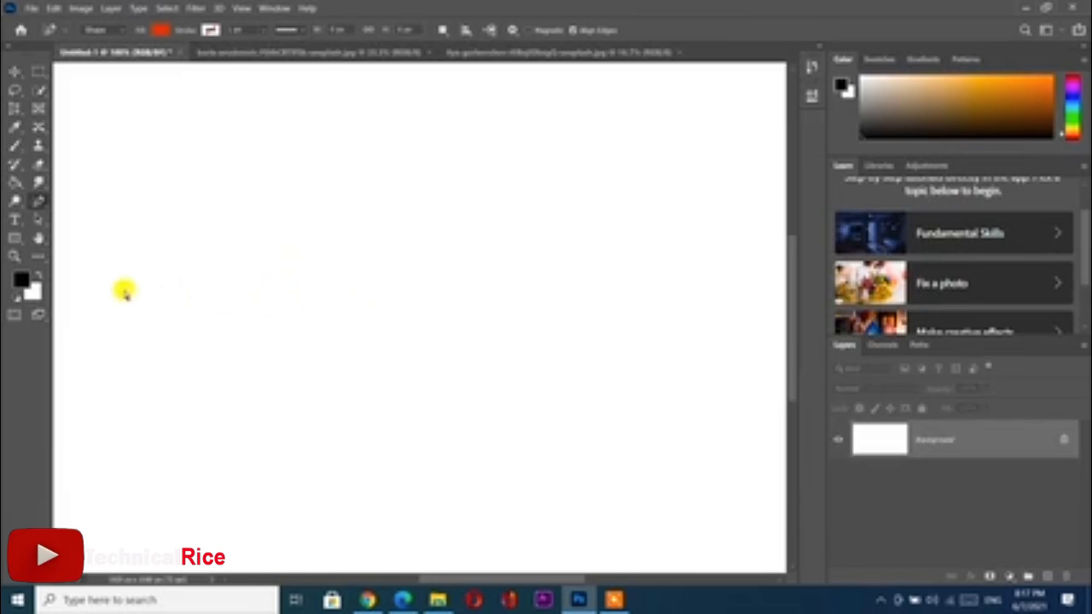
Draw a closed, nearly circular shape about 468 px by 477 px from four points with the Curvature Pen tool
right_click(38, 202)
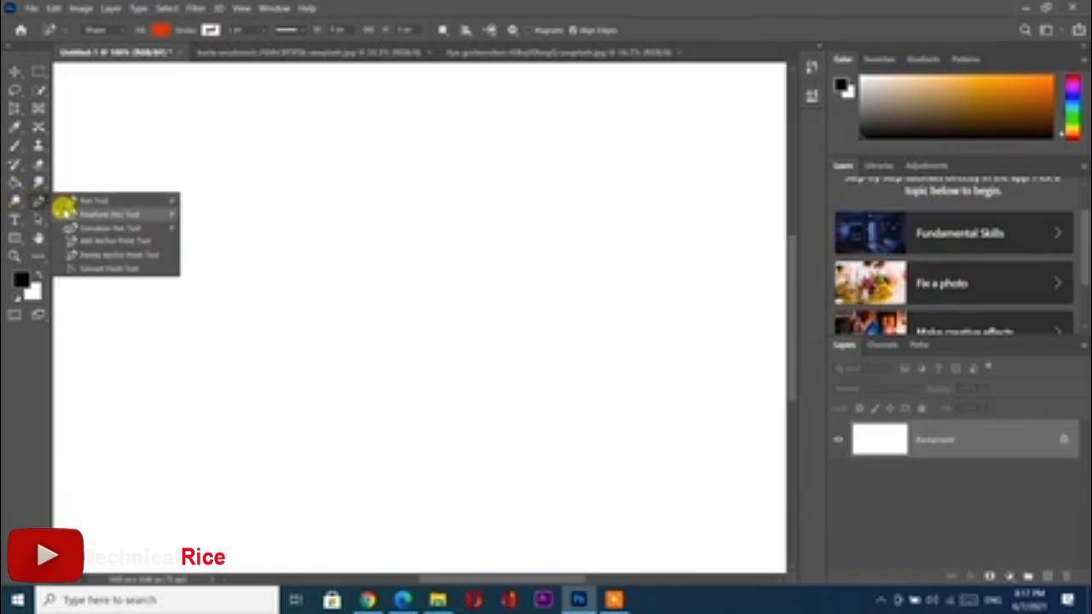
click(108, 228)
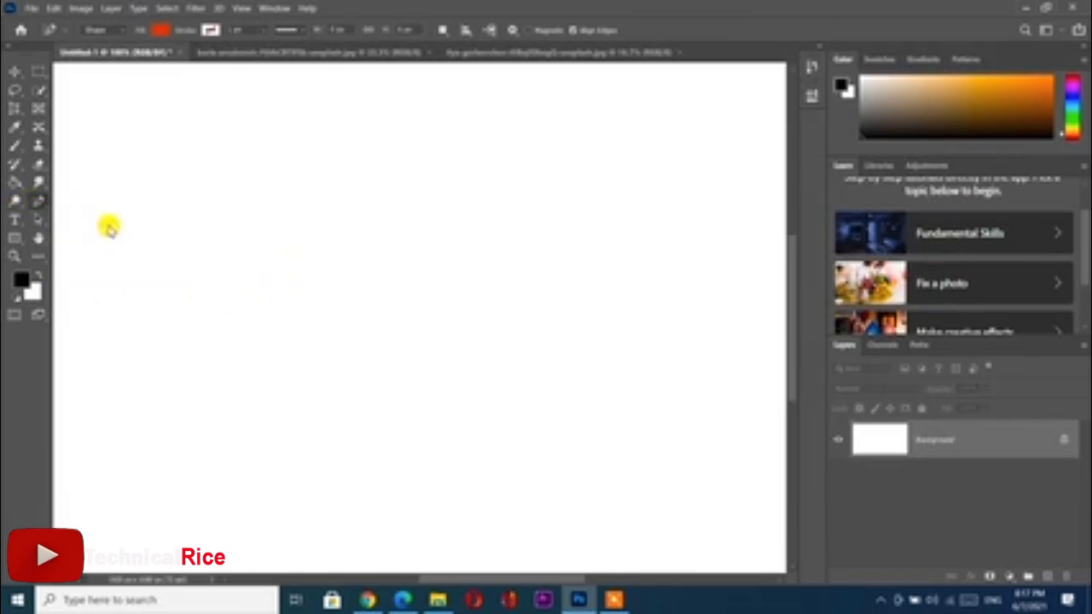
click(354, 155)
click(225, 237)
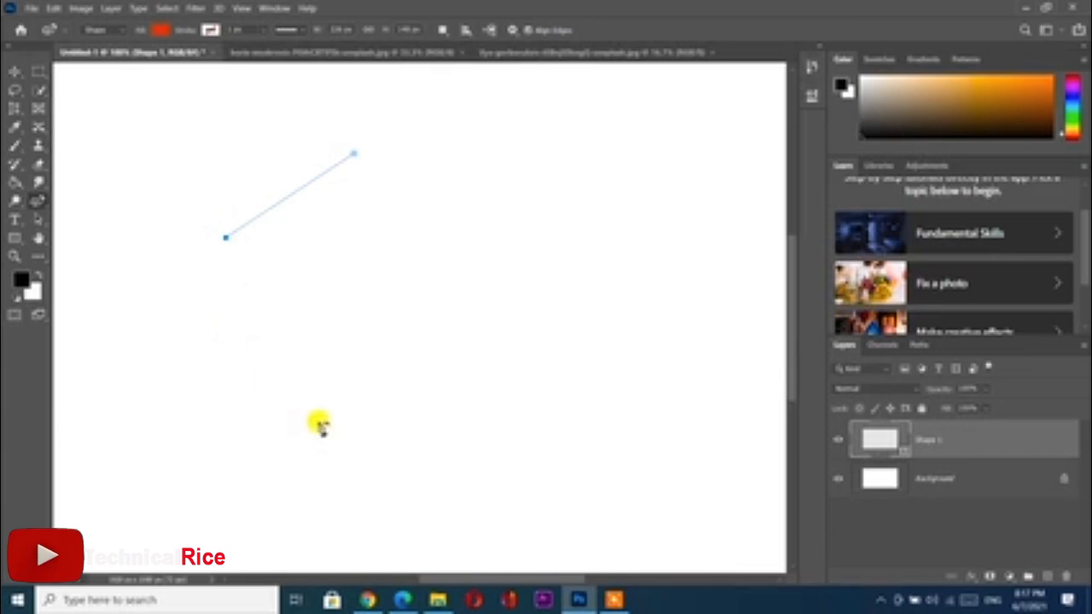
click(318, 423)
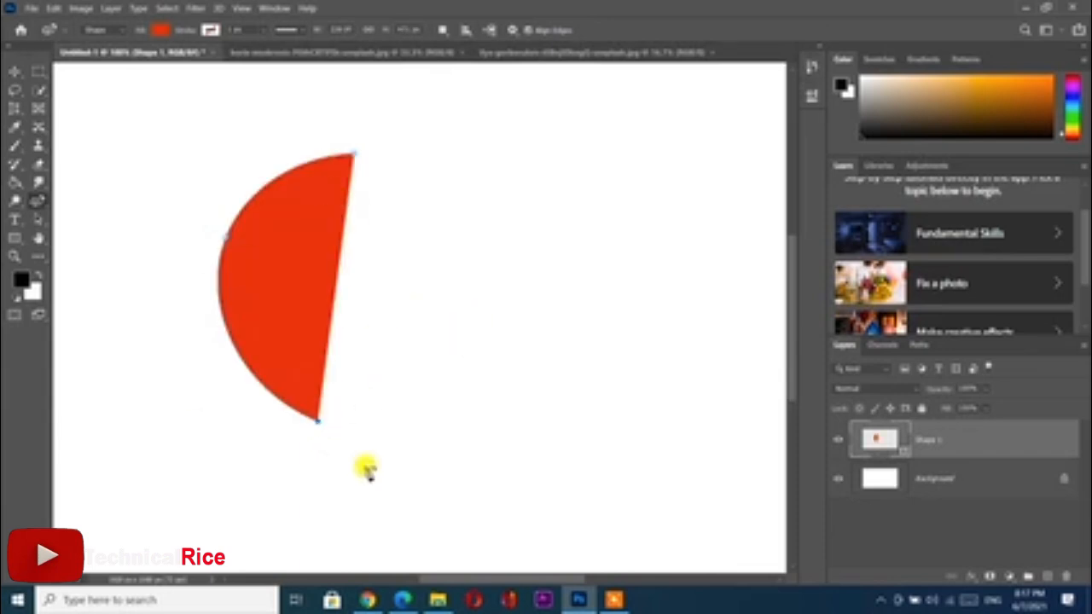
click(479, 320)
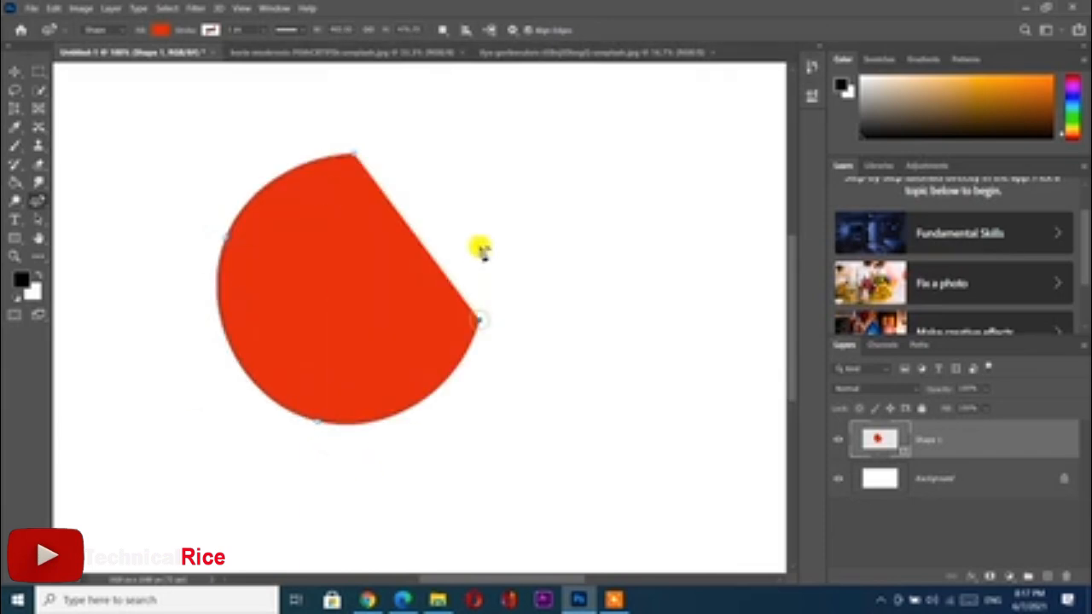
click(355, 155)
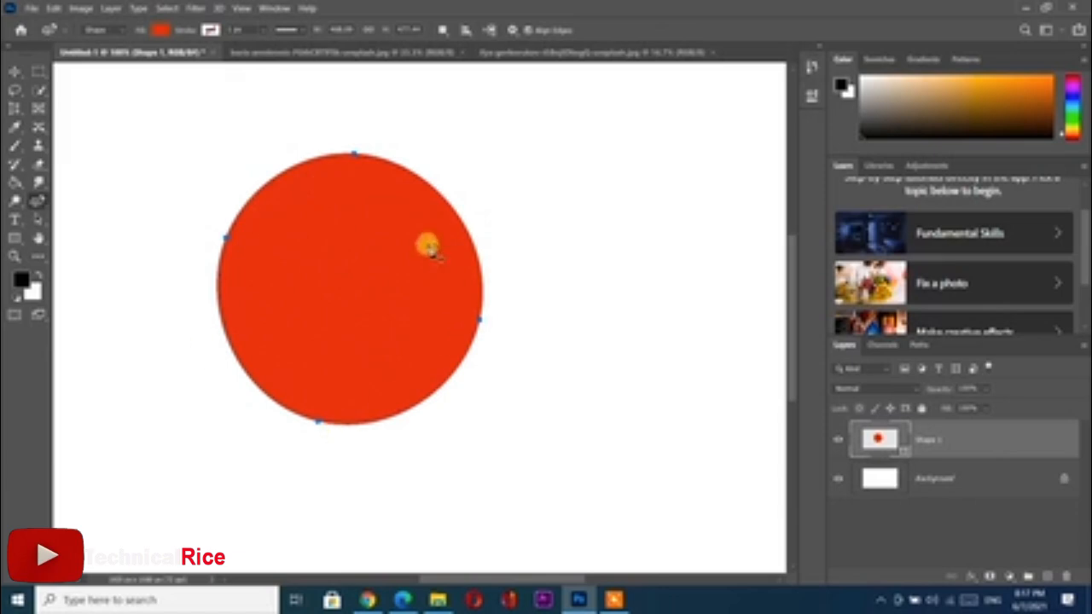
Draw an upright ellipse about 289 px by 417 px beside the circle from four curvature points, and undo both shapes
click(658, 129)
click(580, 251)
click(670, 365)
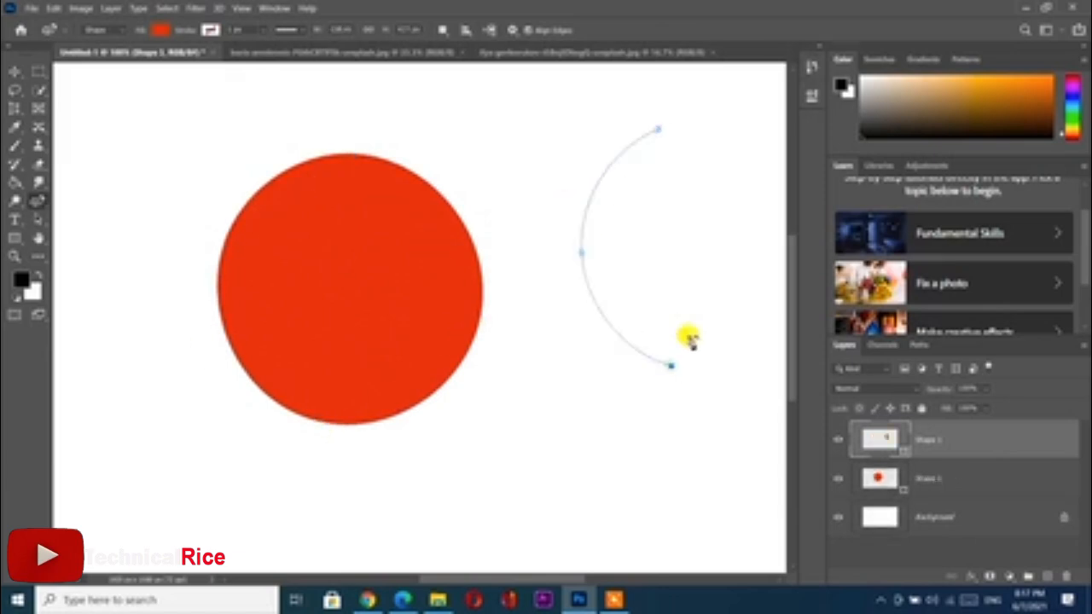
click(745, 247)
click(658, 130)
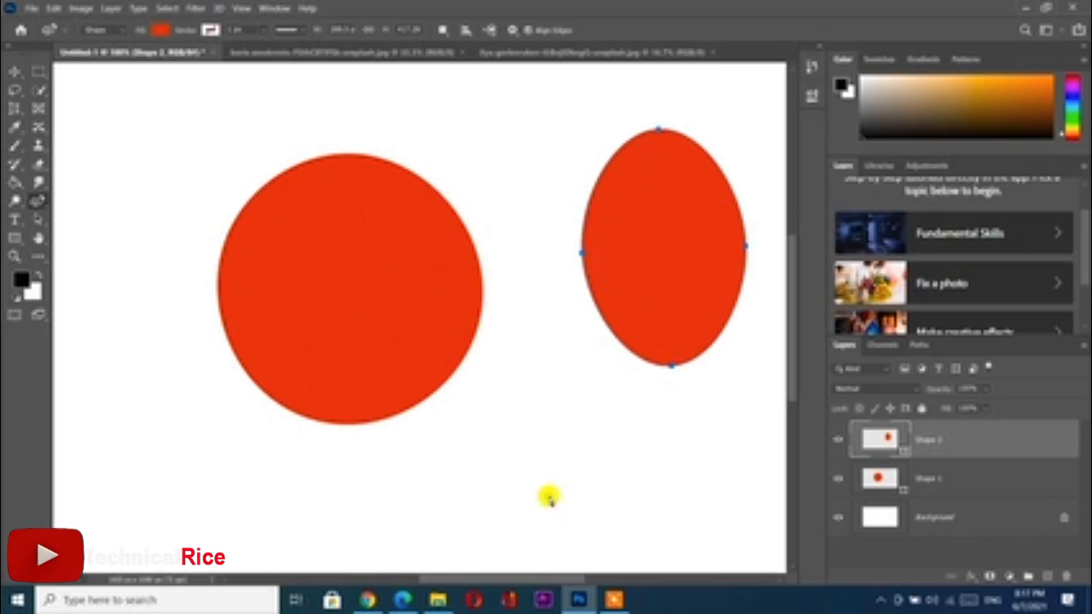
key(ctrl+z)
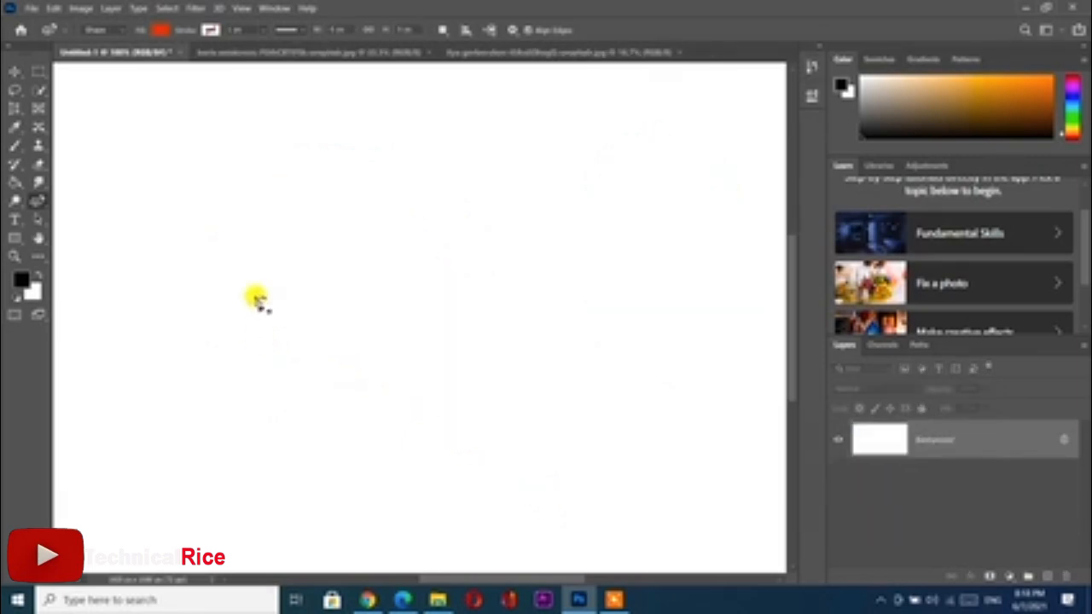
Place three corner points of a rectangle with the Curvature Pen tool, and undo the last two
click(246, 273)
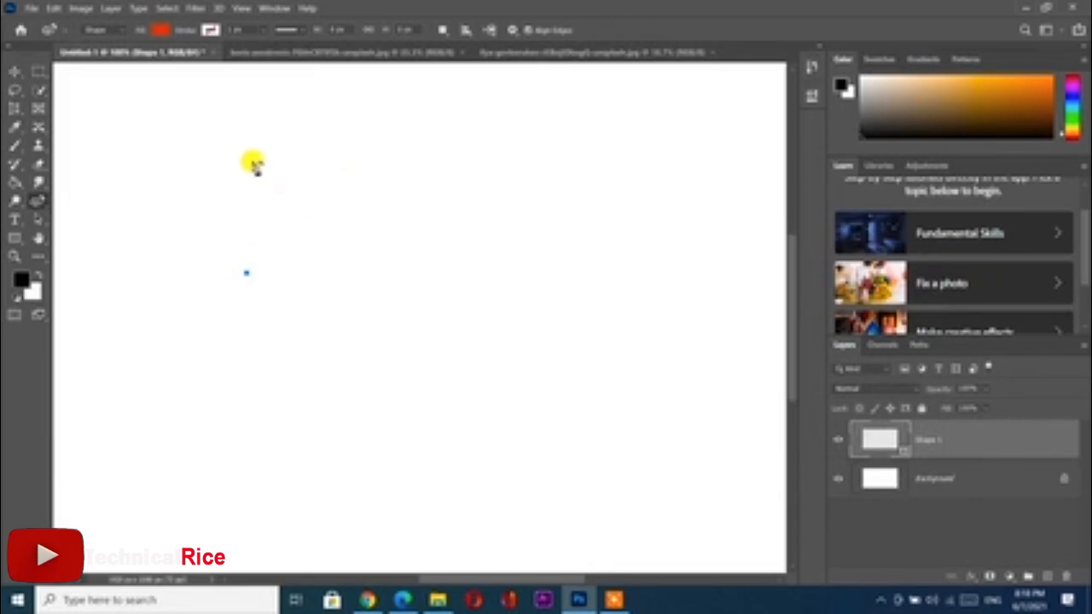
click(247, 159)
click(461, 159)
key(ctrl+z)
key(ctrl+z)
Draw a closed four-cornered, roughly rectangular red shape with the standard Pen tool, starting from the existing anchor point
right_click(40, 198)
click(94, 225)
click(247, 166)
click(423, 167)
click(424, 262)
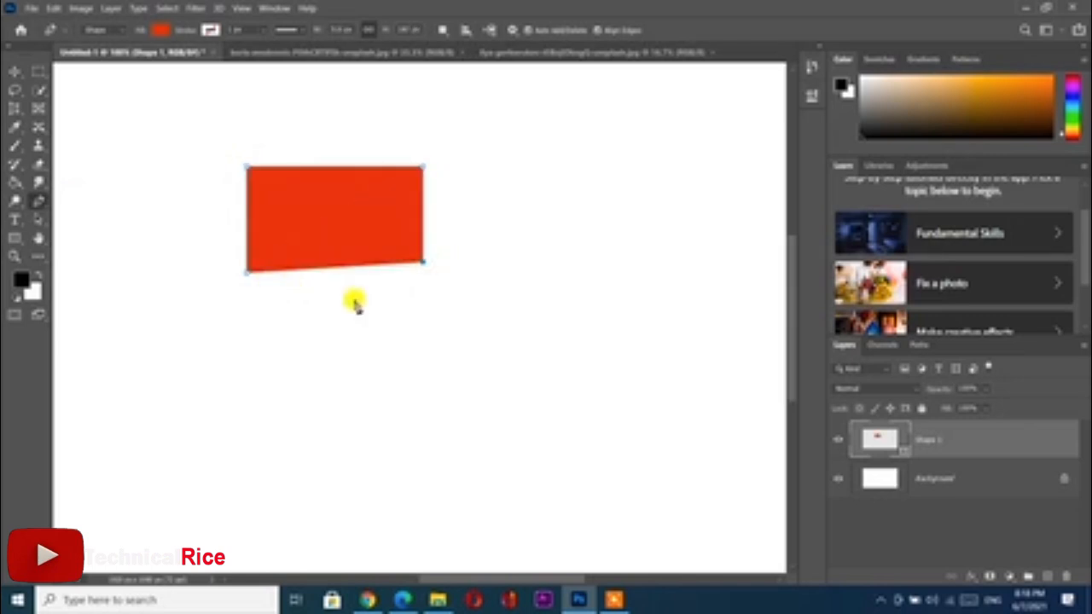
click(247, 273)
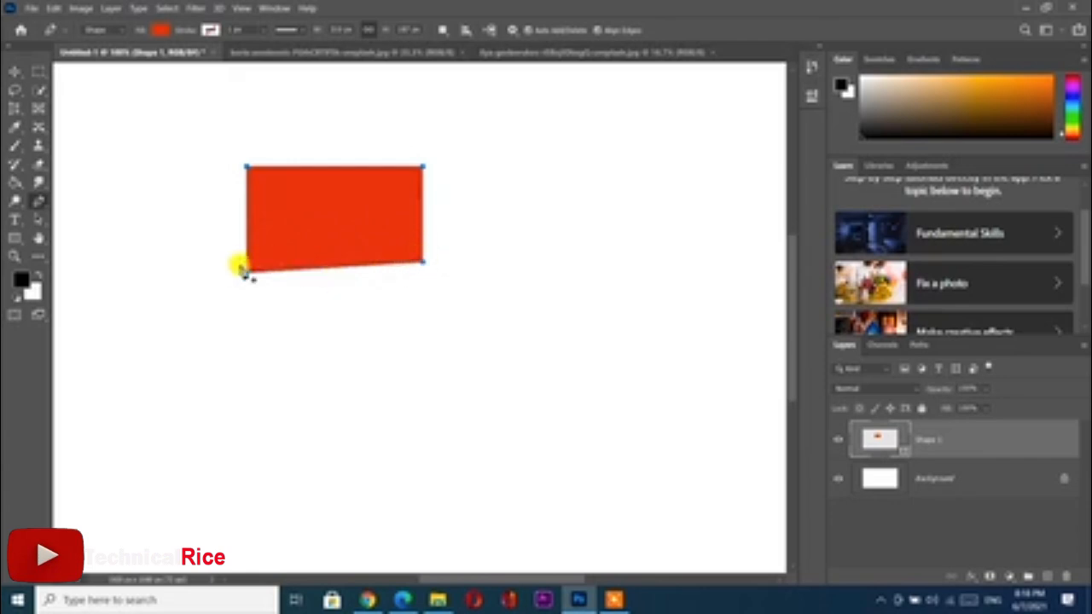
Move the red shape's lower-right anchor point down with the Direct Selection tool to nearly level the bottom edge
key(a)
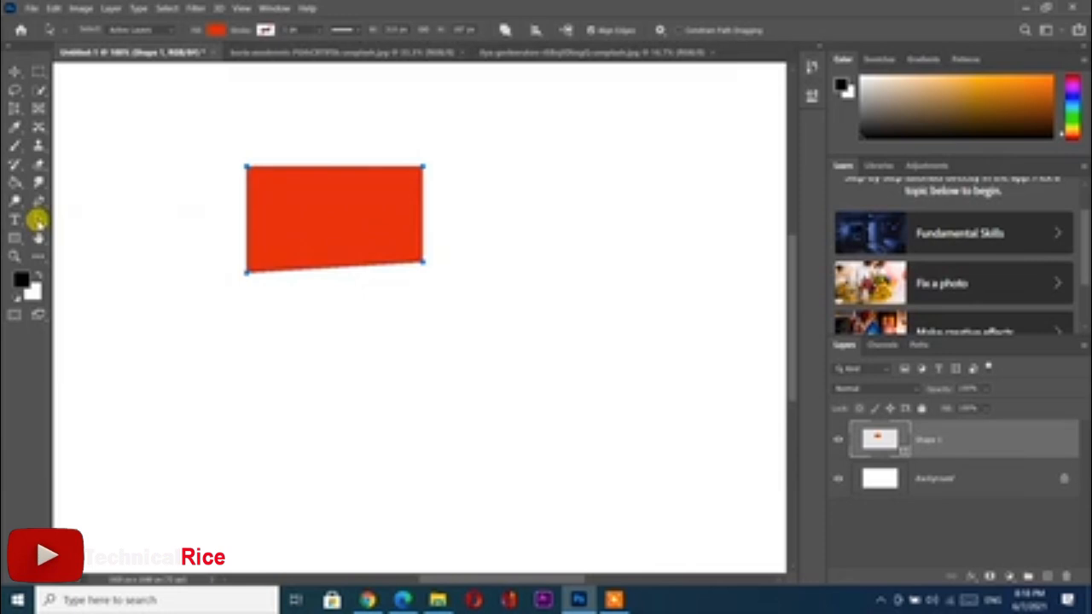
right_click(38, 220)
click(38, 222)
click(397, 237)
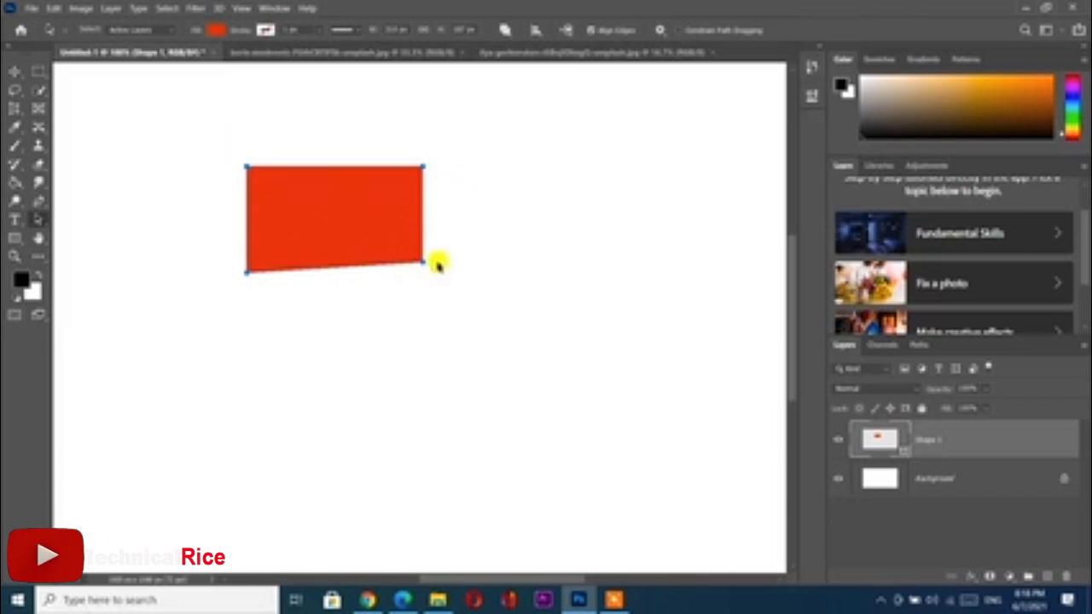
scroll(445, 312, up, 3)
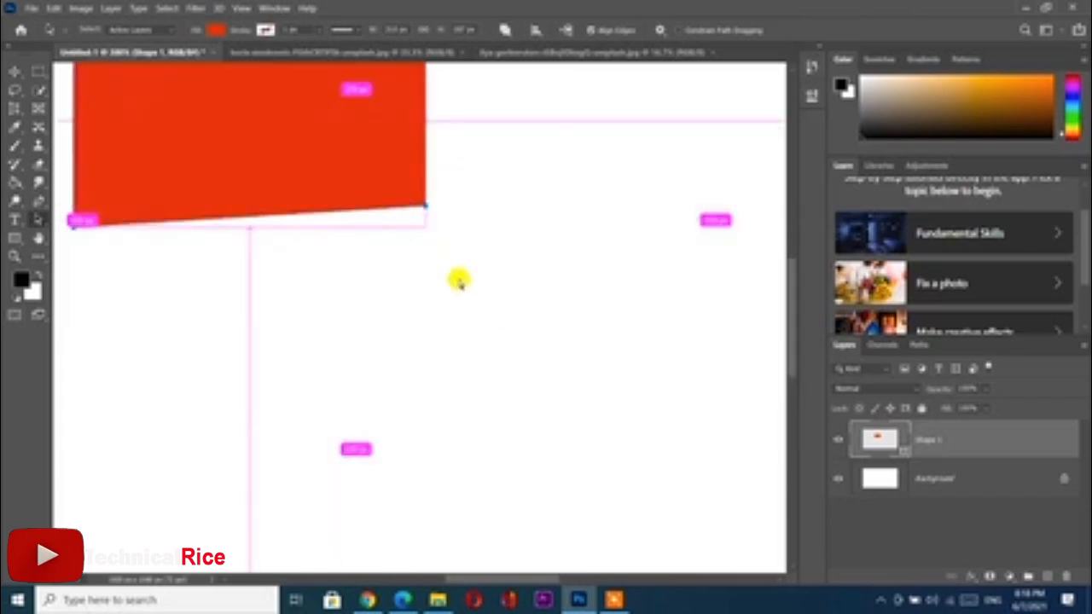
drag(419, 70, 644, 280)
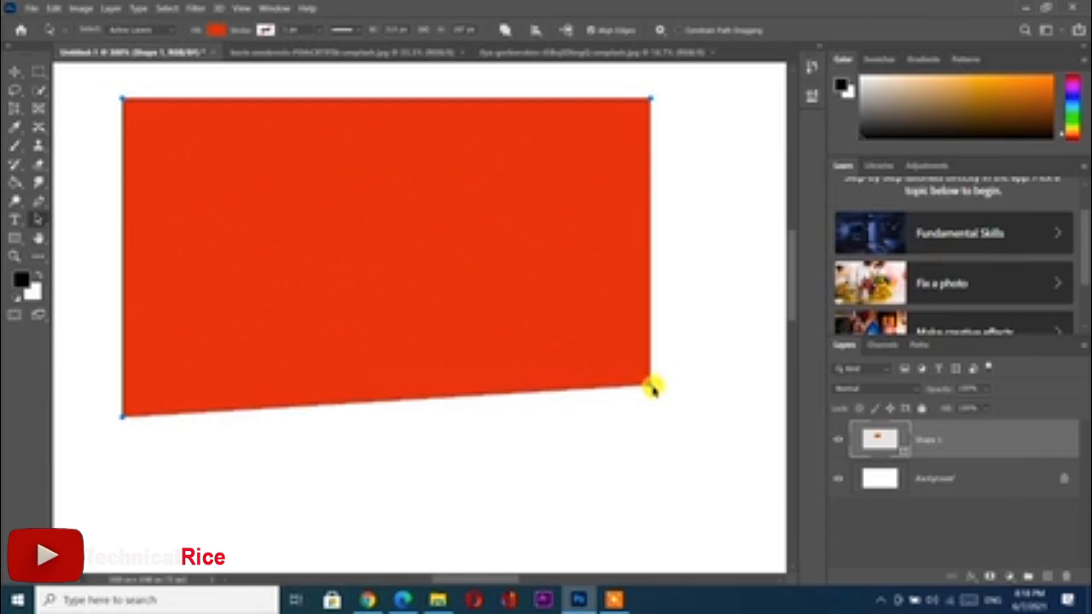
drag(650, 387, 650, 410)
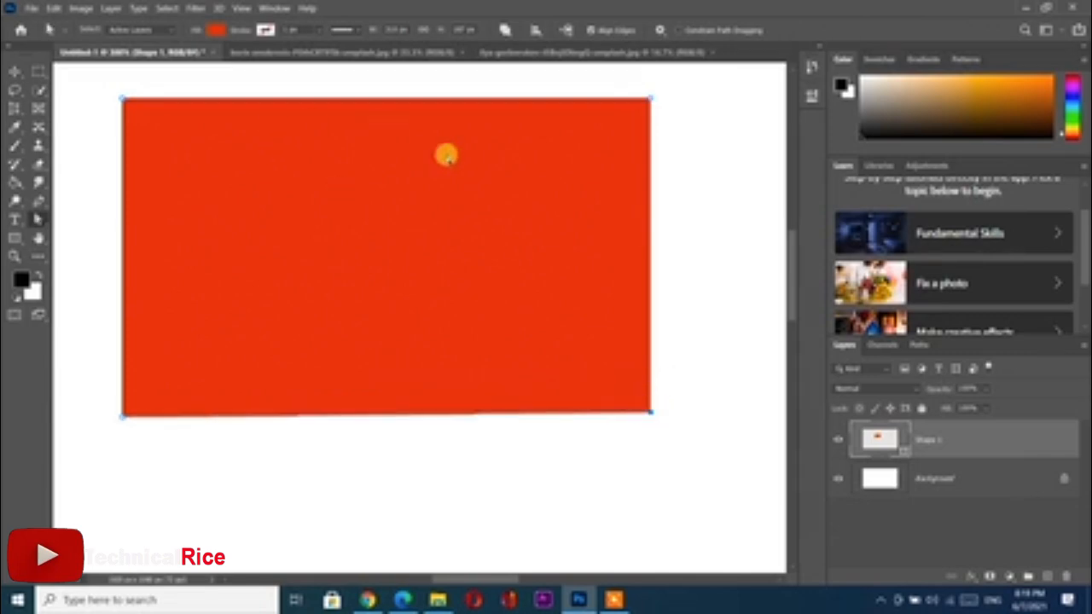